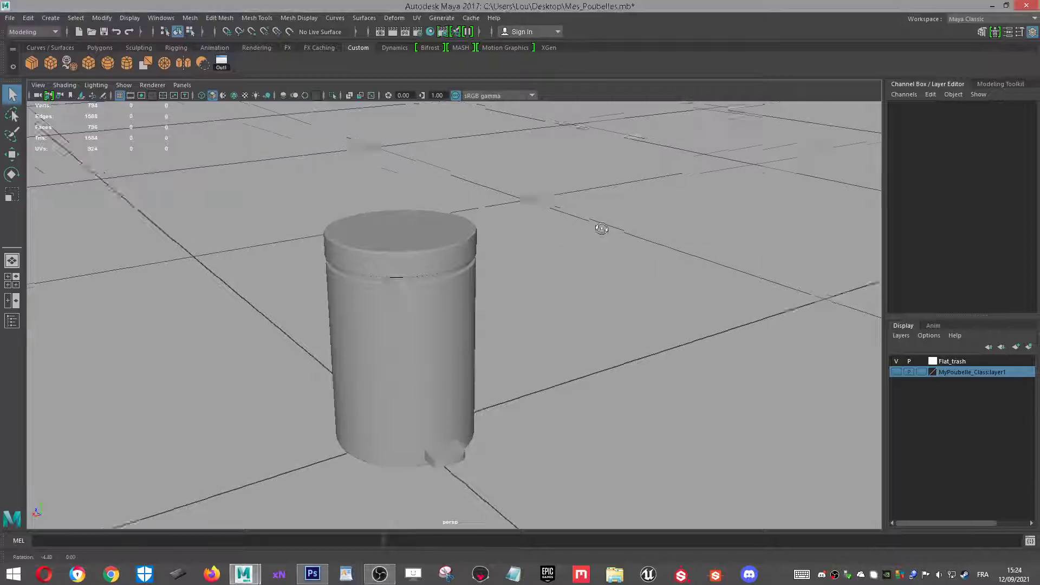
# Select the trash can mesh and examine its lid, body and pedal from several angles.
pyautogui.keyDown('alt'); pyautogui.moveTo(526, 284); pyautogui.dragTo(587, 255, button='middle'); pyautogui.keyUp('alt')
pyautogui.click(485, 294)
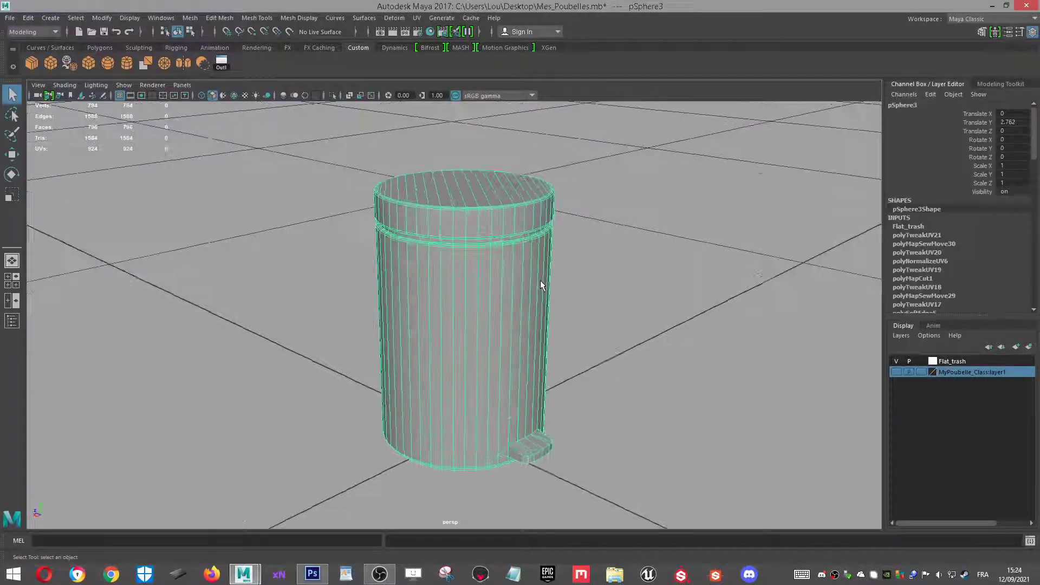
pyautogui.keyDown('alt'); pyautogui.moveTo(643, 262); pyautogui.dragTo(617, 266); pyautogui.keyUp('alt')
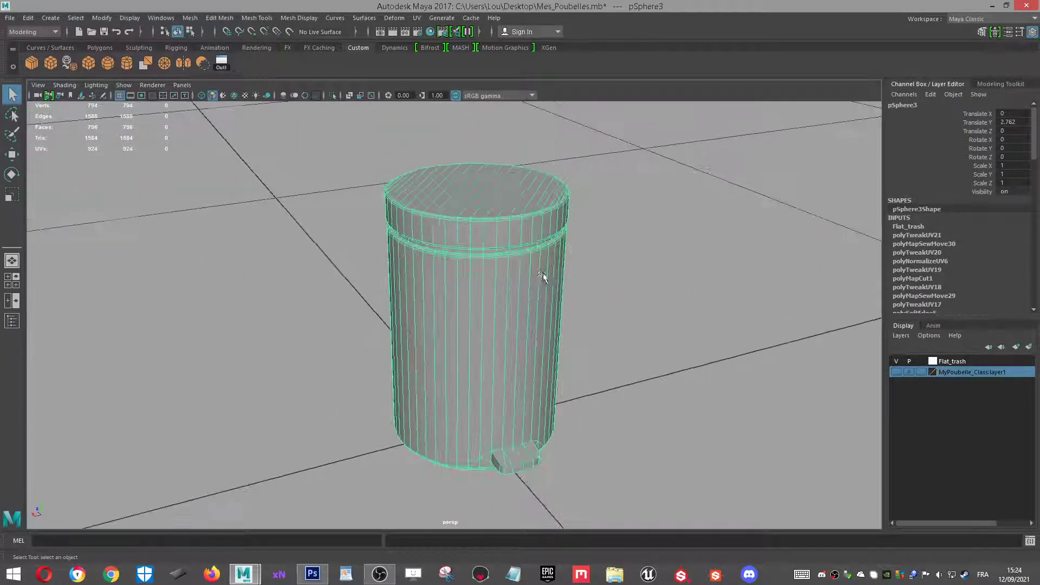
pyautogui.keyDown('alt'); pyautogui.moveTo(431, 273); pyautogui.dragTo(513, 278); pyautogui.keyUp('alt')
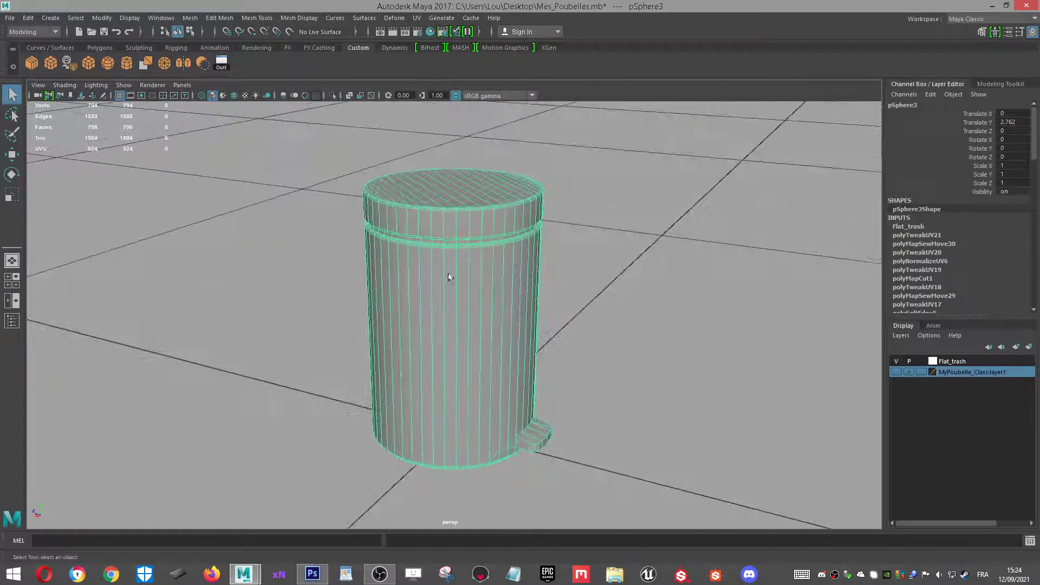
pyautogui.keyDown('alt'); pyautogui.moveTo(521, 405); pyautogui.dragTo(562, 454); pyautogui.keyUp('alt')
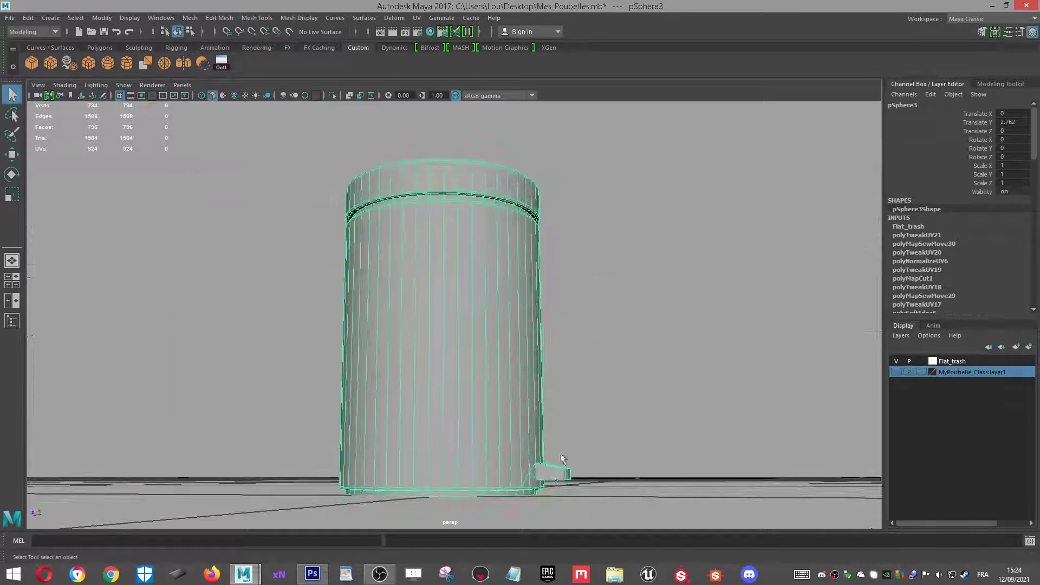
pyautogui.keyDown('alt'); pyautogui.moveTo(634, 349); pyautogui.dragTo(551, 348); pyautogui.keyUp('alt')
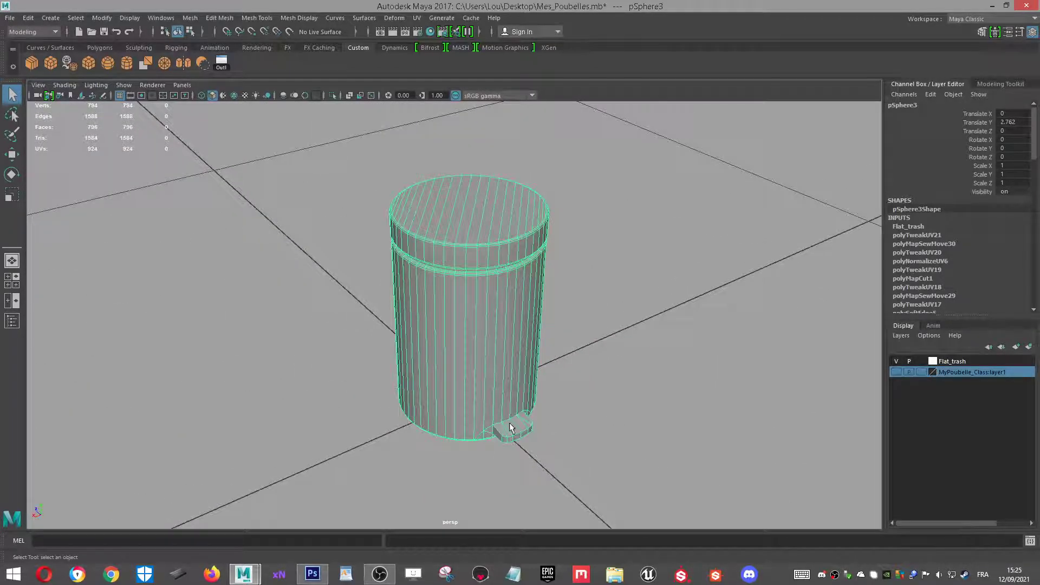
pyautogui.keyDown('alt'); pyautogui.moveTo(579, 426); pyautogui.dragTo(657, 416); pyautogui.keyUp('alt')
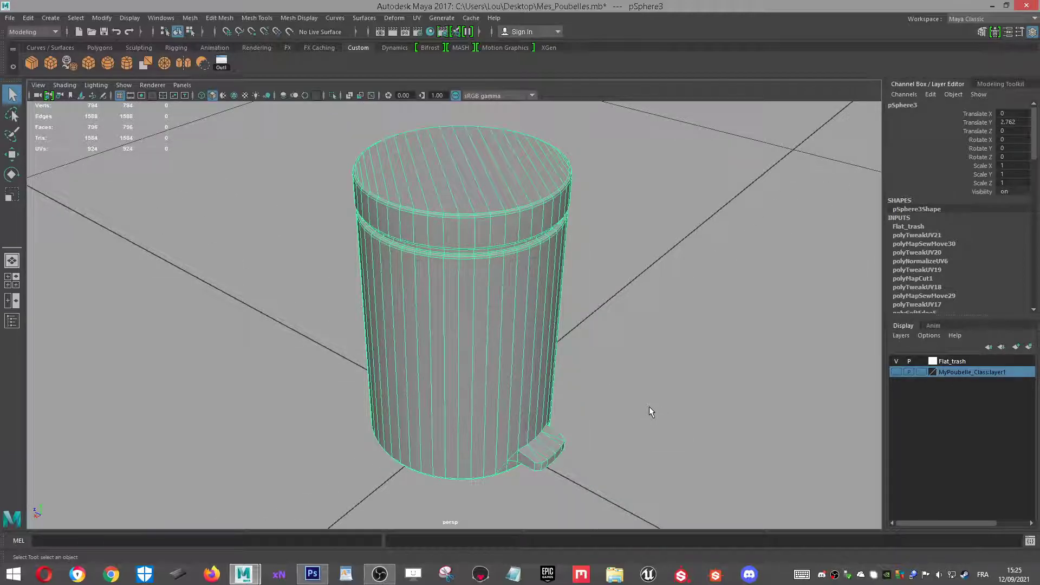
pyautogui.keyDown('alt'); pyautogui.moveTo(649, 407); pyautogui.dragTo(610, 378); pyautogui.keyUp('alt')
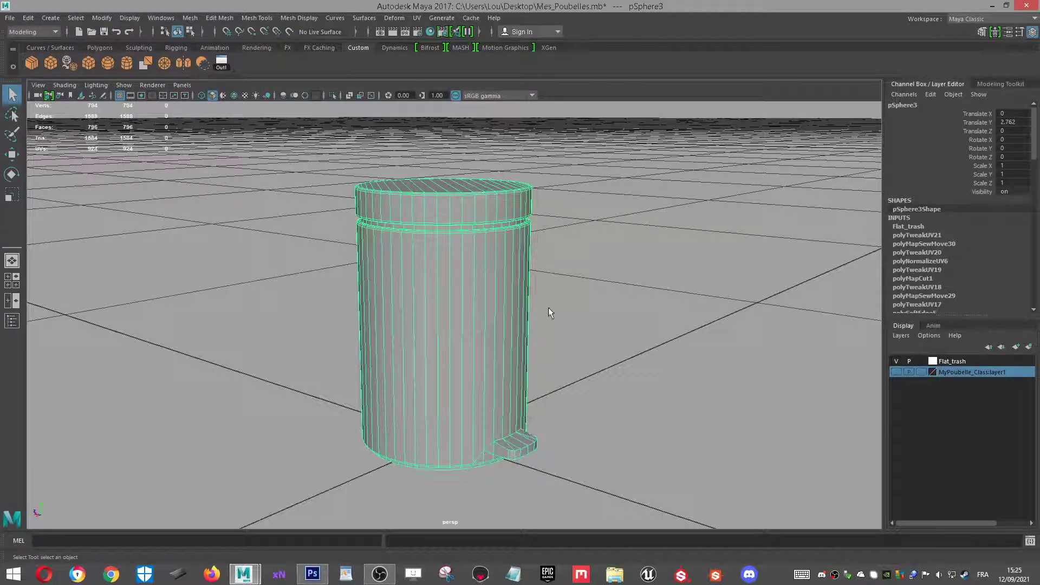
pyautogui.scroll(2, 547, 307)
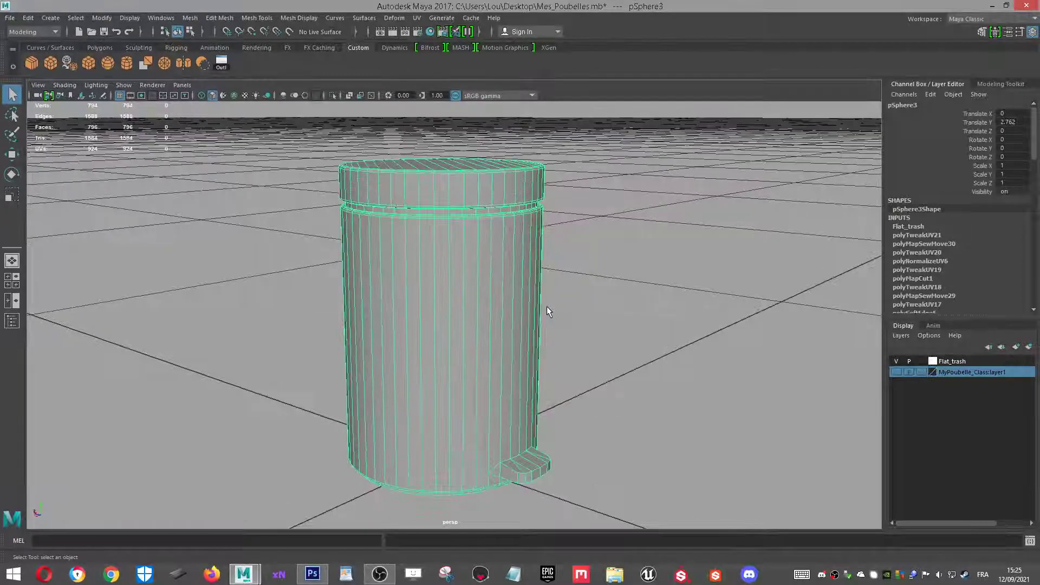
pyautogui.keyDown('alt'); pyautogui.moveTo(607, 252); pyautogui.dragTo(608, 254); pyautogui.keyUp('alt')
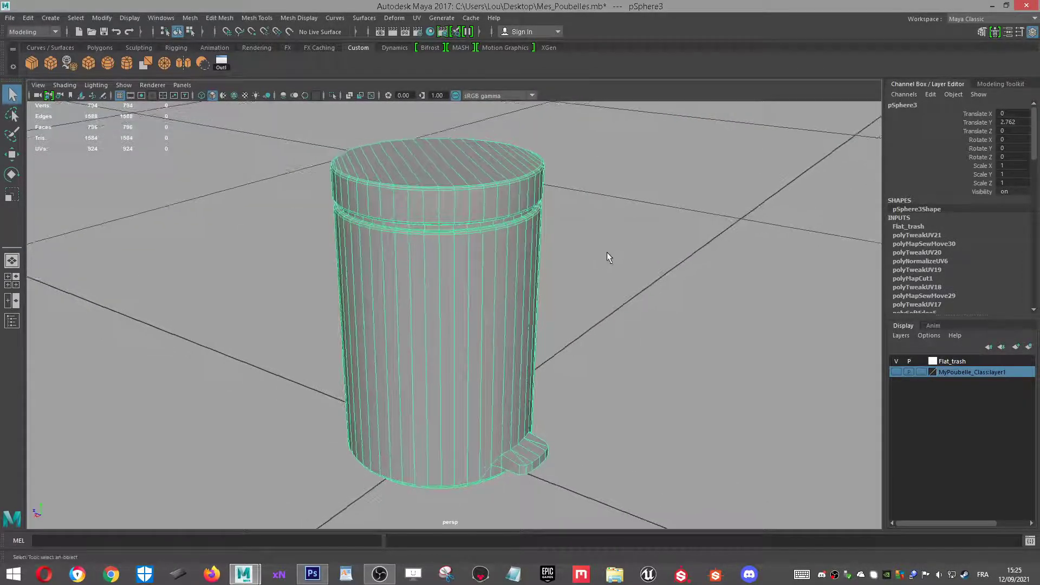
# Open the UV Editor for the trash can and examine its UV shells alongside the model.
pyautogui.click(417, 18)
pyautogui.click(438, 48)
pyautogui.scroll(-1, 634, 231)
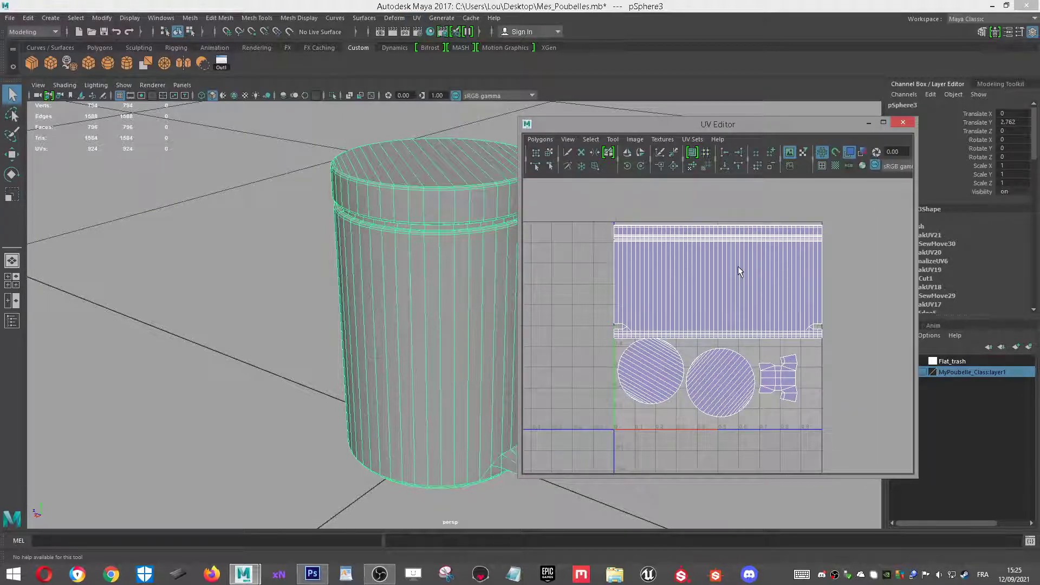
pyautogui.keyDown('alt'); pyautogui.moveTo(446, 262); pyautogui.dragTo(366, 251, button='middle'); pyautogui.keyUp('alt')
pyautogui.keyDown('alt'); pyautogui.moveTo(371, 253); pyautogui.dragTo(408, 277); pyautogui.keyUp('alt')
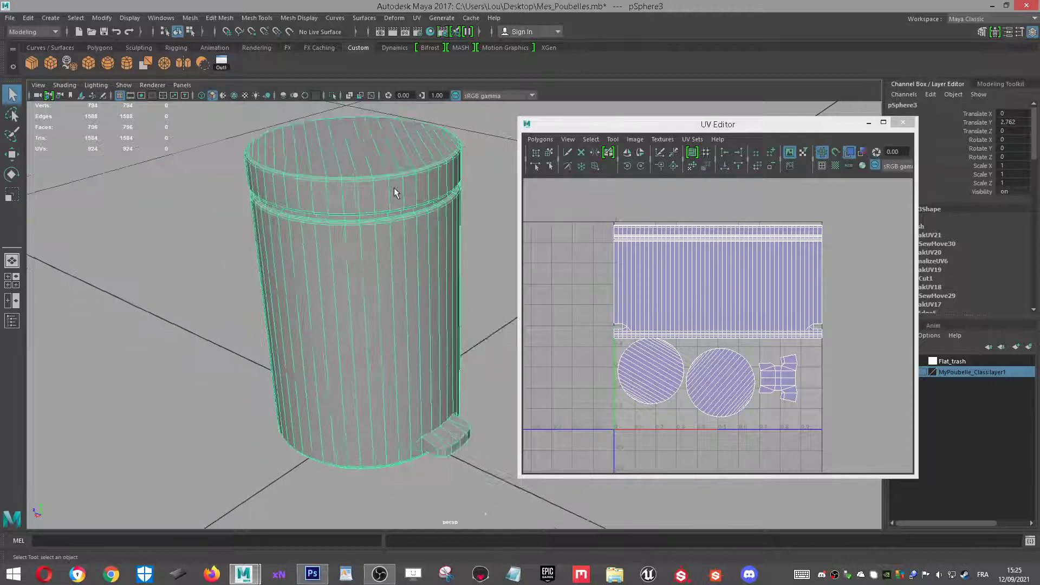
pyautogui.keyDown('alt'); pyautogui.moveTo(426, 179); pyautogui.dragTo(336, 294, button='middle'); pyautogui.keyUp('alt')
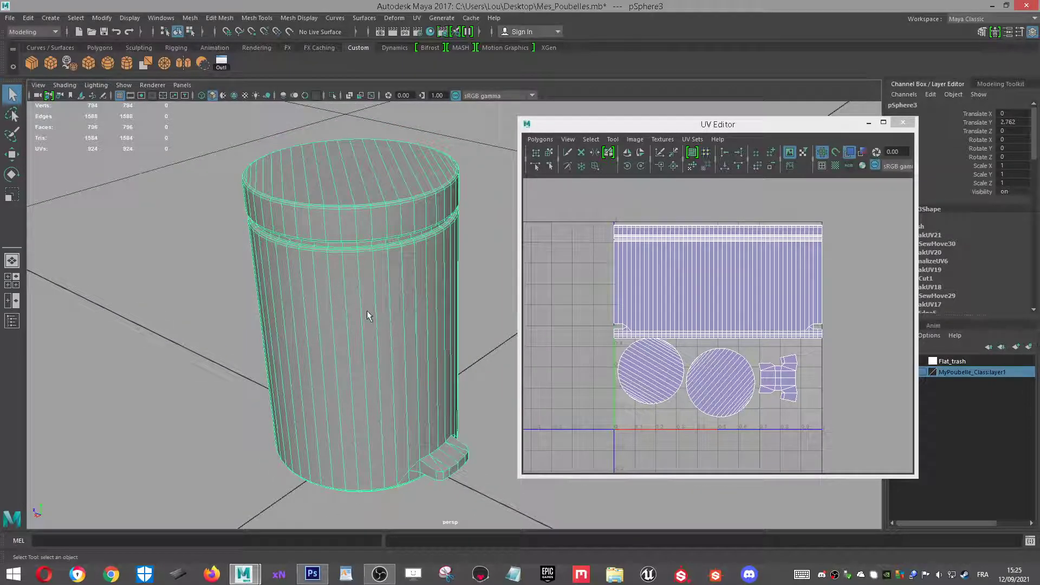
pyautogui.keyDown('alt'); pyautogui.moveTo(603, 367); pyautogui.dragTo(675, 352, button='right'); pyautogui.keyUp('alt')
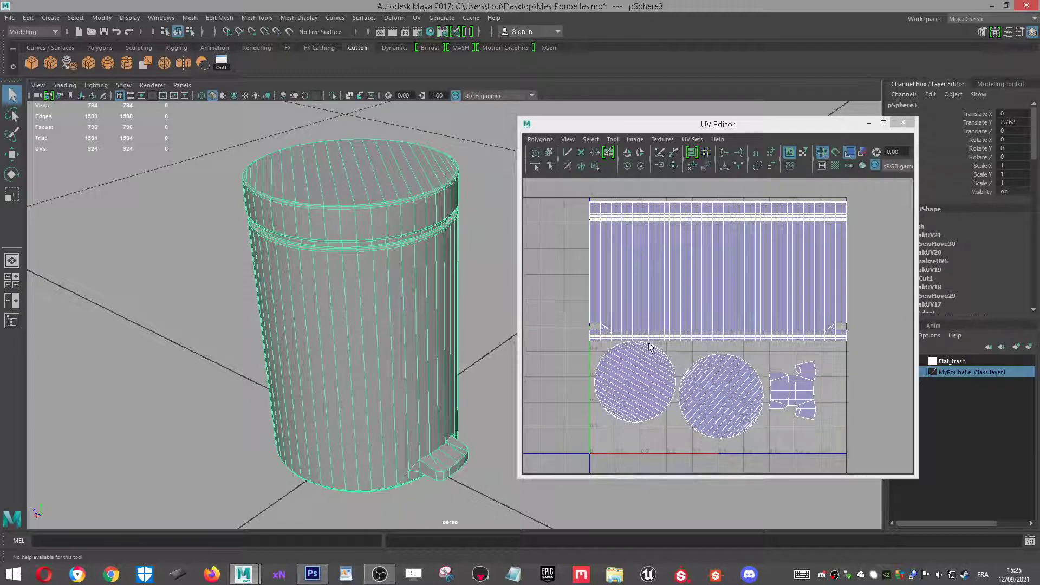
pyautogui.keyDown('alt'); pyautogui.moveTo(476, 333); pyautogui.dragTo(464, 309); pyautogui.keyUp('alt')
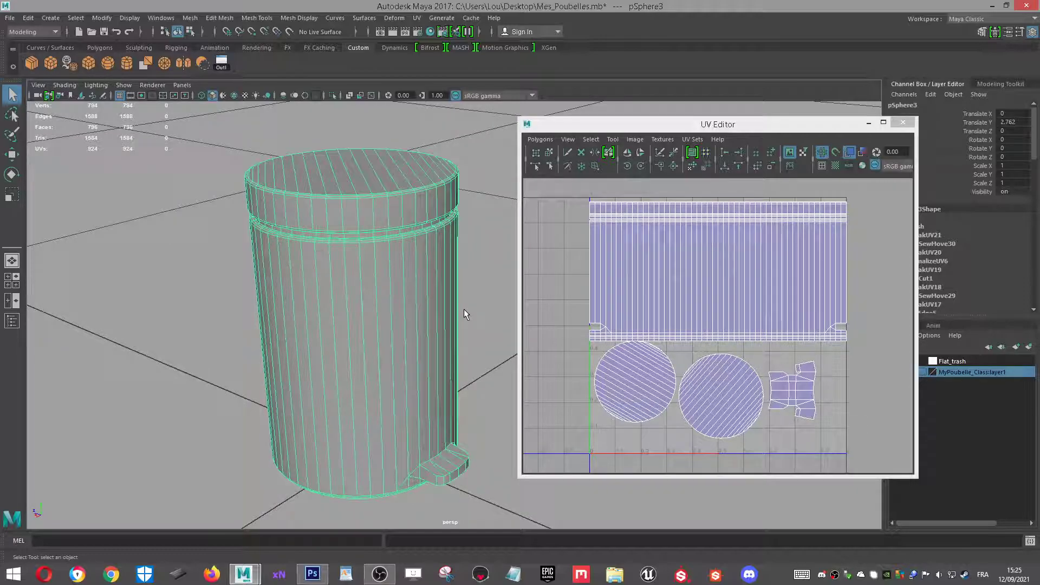
pyautogui.scroll(2, 461, 307)
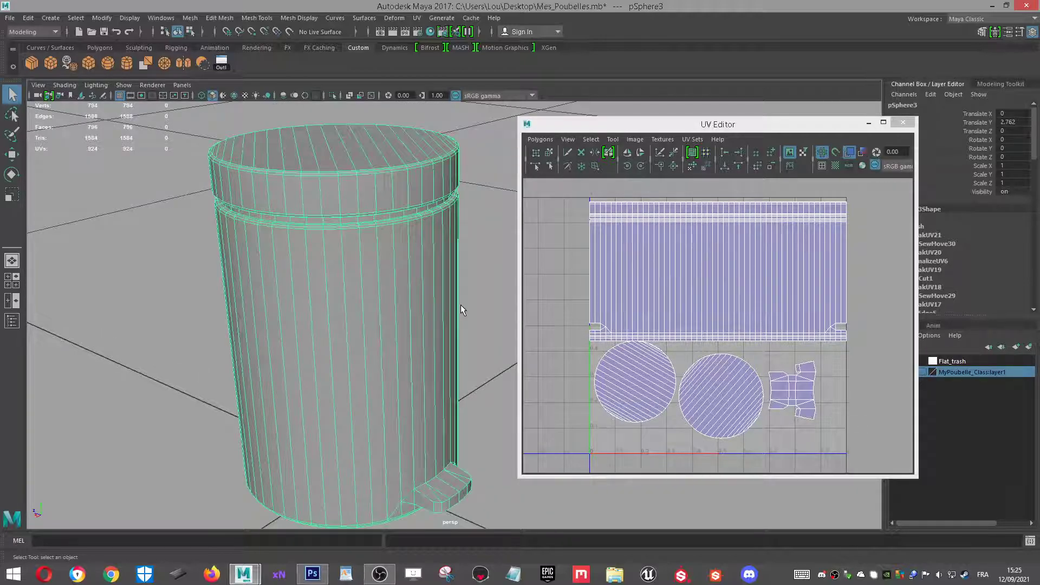
pyautogui.scroll(-1, 461, 305)
pyautogui.keyDown('alt'); pyautogui.moveTo(460, 304); pyautogui.dragTo(427, 292, button='middle'); pyautogui.keyUp('alt')
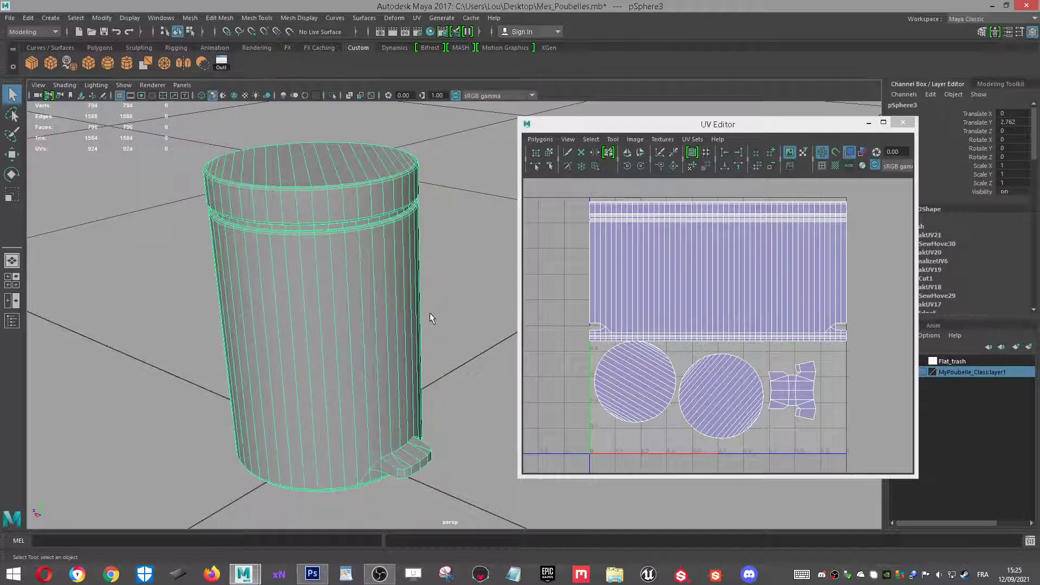
pyautogui.scroll(1, 396, 284)
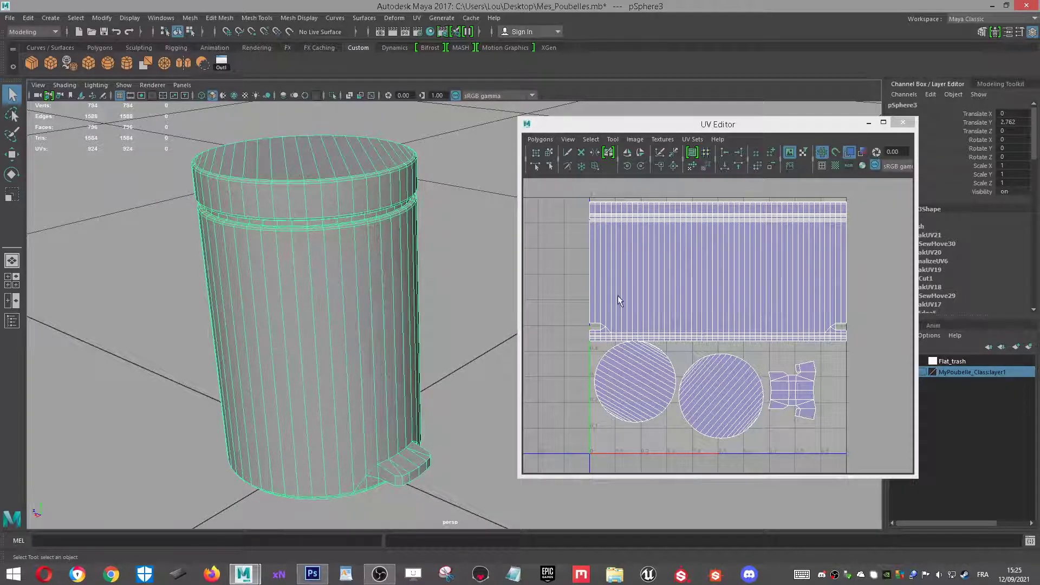
# Display the checker map on the trash can to inspect its UV mapping, and hide the map again.
pyautogui.click(835, 166)
pyautogui.keyDown('alt'); pyautogui.moveTo(391, 318); pyautogui.dragTo(425, 335); pyautogui.keyUp('alt')
pyautogui.keyDown('alt'); pyautogui.moveTo(388, 245); pyautogui.dragTo(401, 256); pyautogui.keyUp('alt')
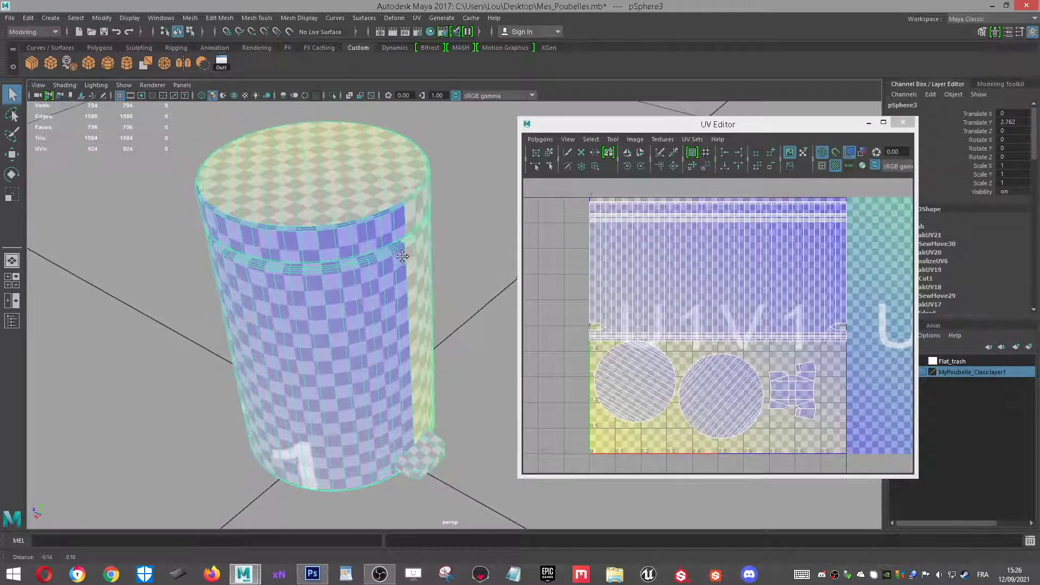
pyautogui.keyDown('alt'); pyautogui.moveTo(371, 224); pyautogui.dragTo(427, 312); pyautogui.keyUp('alt')
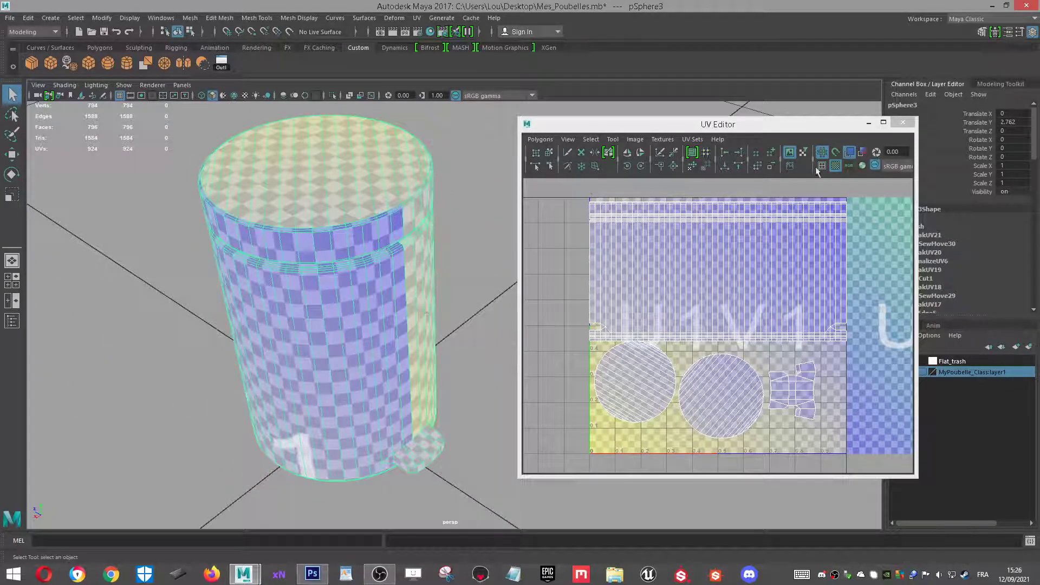
pyautogui.click(835, 165)
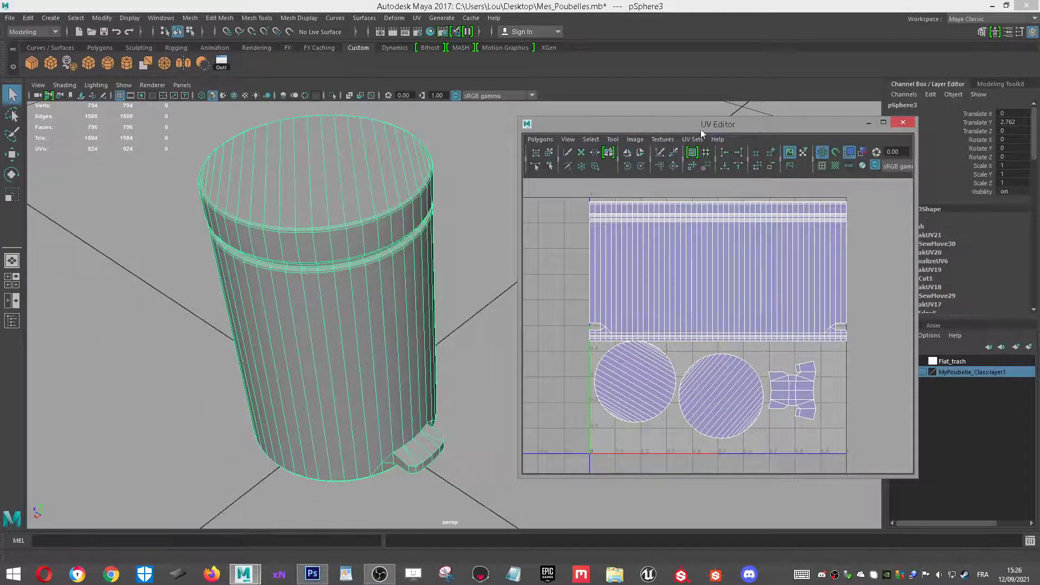
# Open the Create PSD Network options for the trash can's UVs.
pyautogui.click(417, 18)
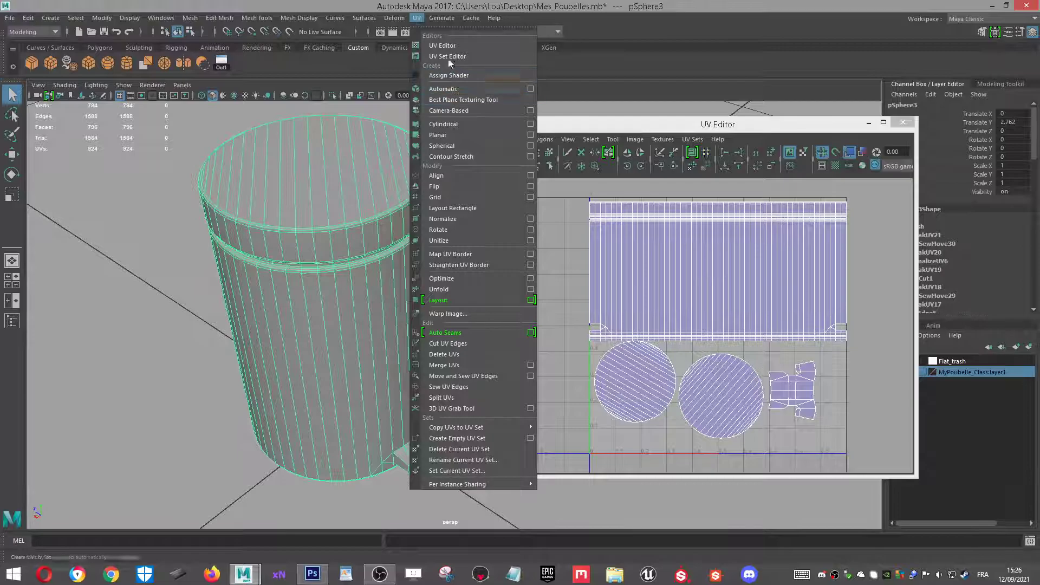
pyautogui.click(635, 123)
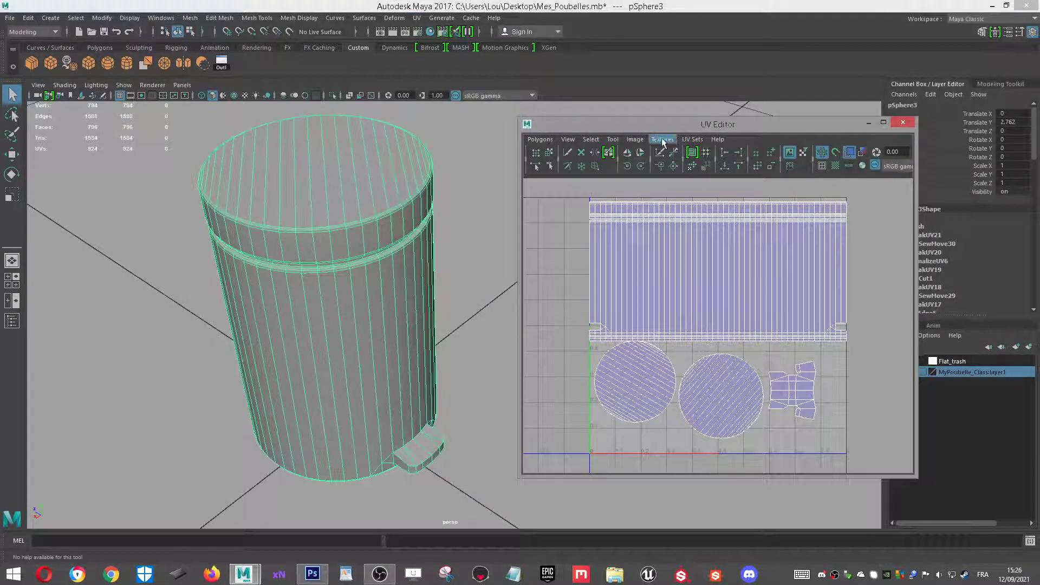
pyautogui.click(635, 139)
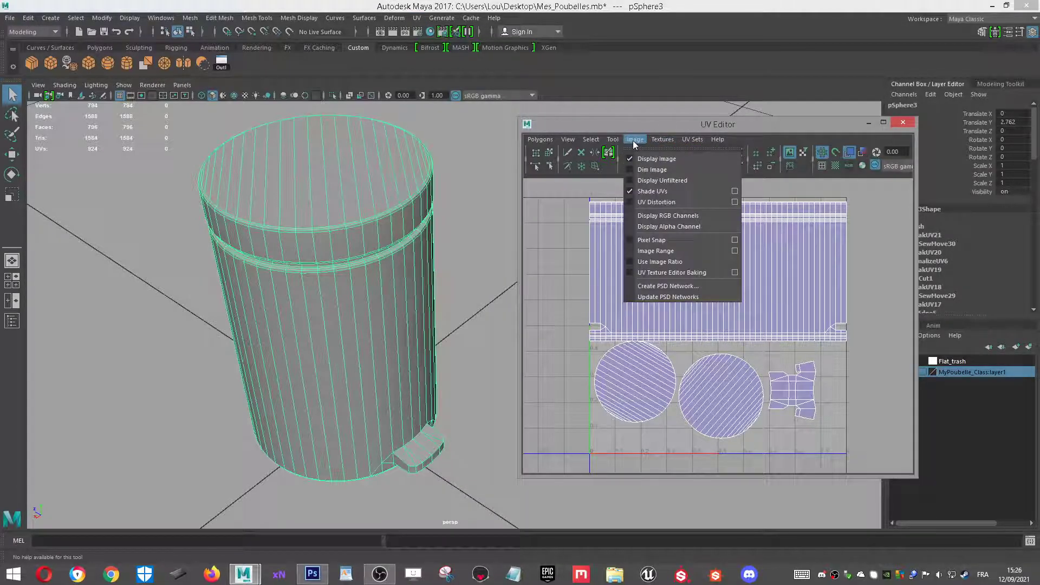
pyautogui.click(646, 287)
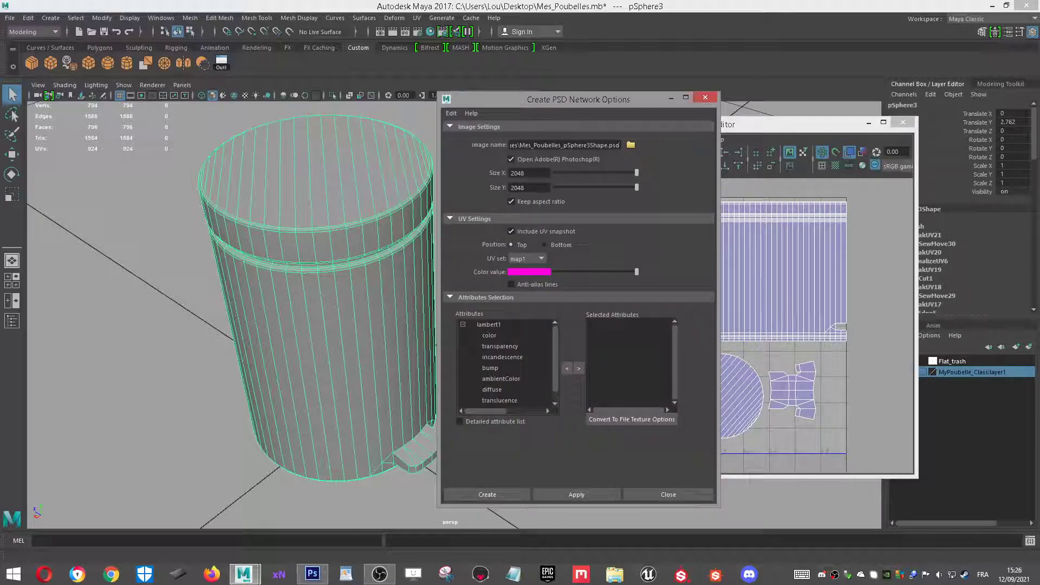
# Set the PSD image to be saved on the Desktop as Poubelle_plate.
pyautogui.click(630, 145)
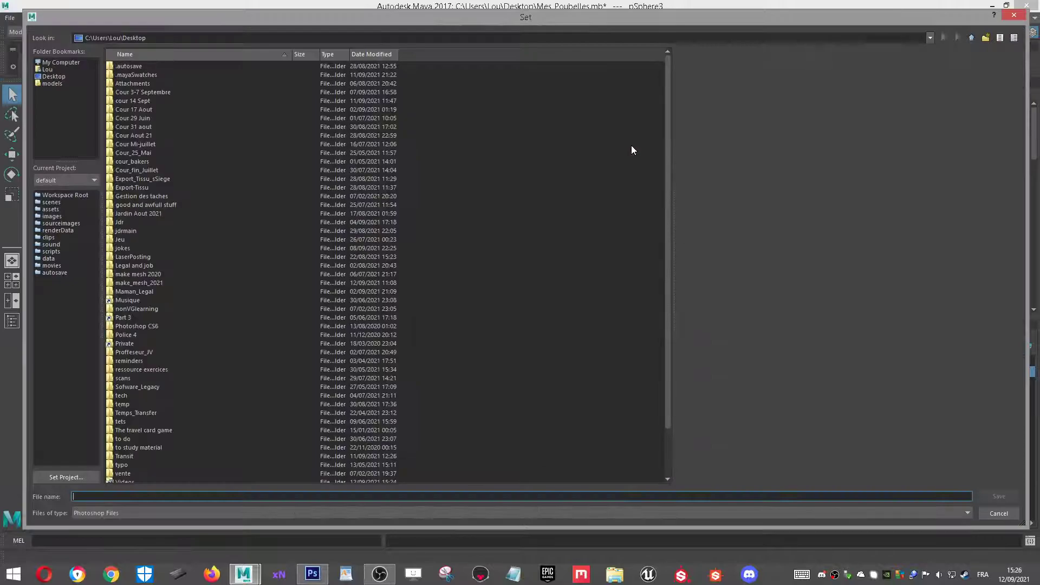
pyautogui.click(44, 77)
pyautogui.click(120, 495)
pyautogui.write('Poubell')
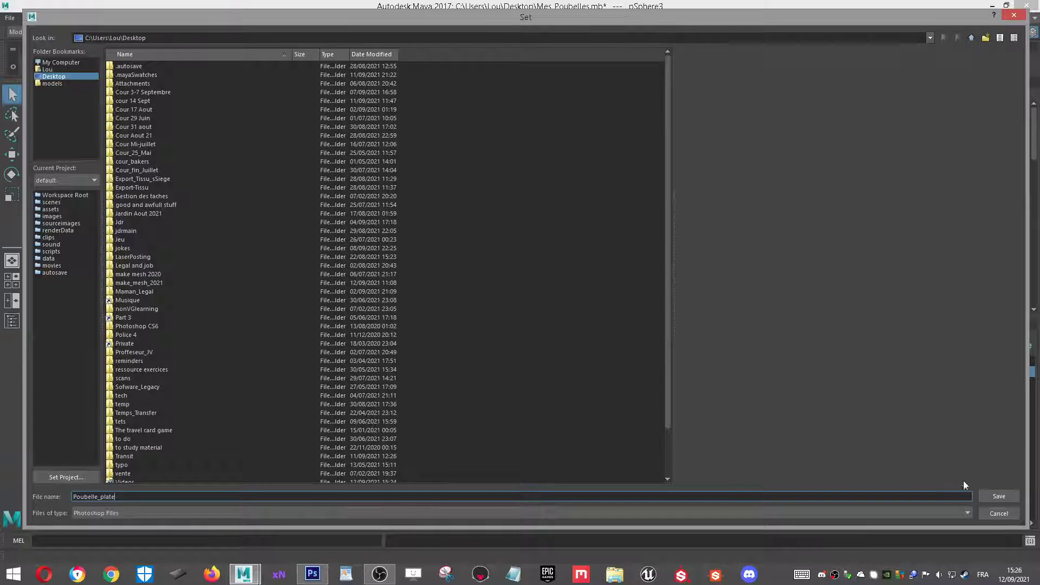
pyautogui.write('e_plate')
pyautogui.click(986, 495)
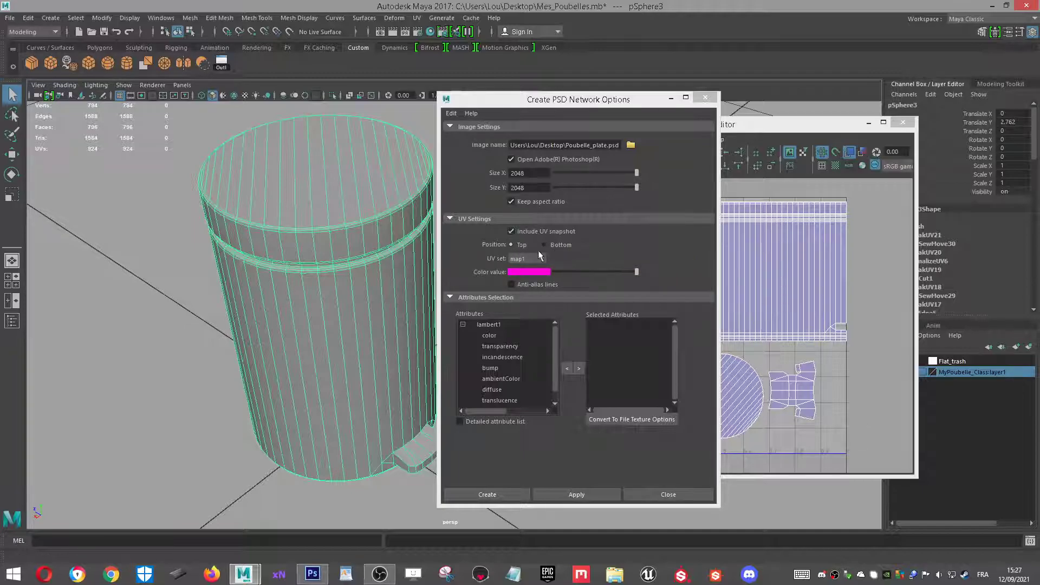
# Set the UV snapshot line color to bright green with a hue of about 112.
pyautogui.click(514, 276)
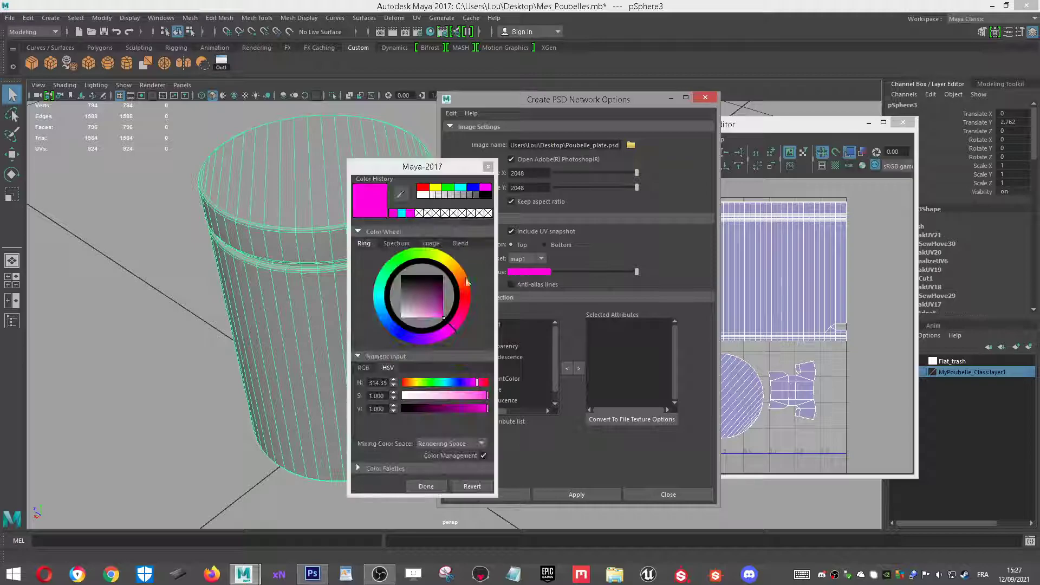
pyautogui.click(401, 263)
pyautogui.moveTo(400, 260); pyautogui.dragTo(395, 264)
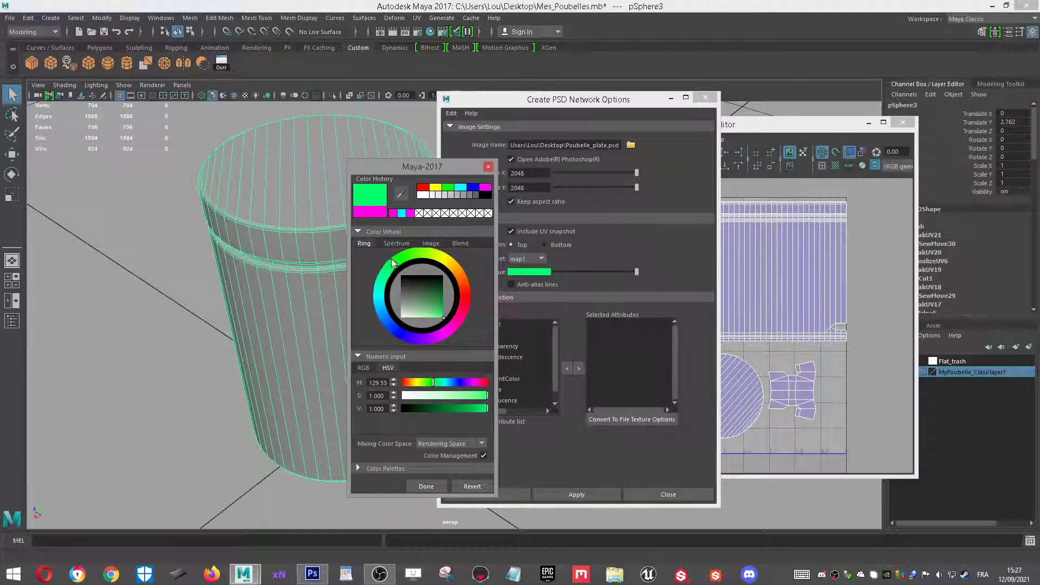
pyautogui.click(407, 258)
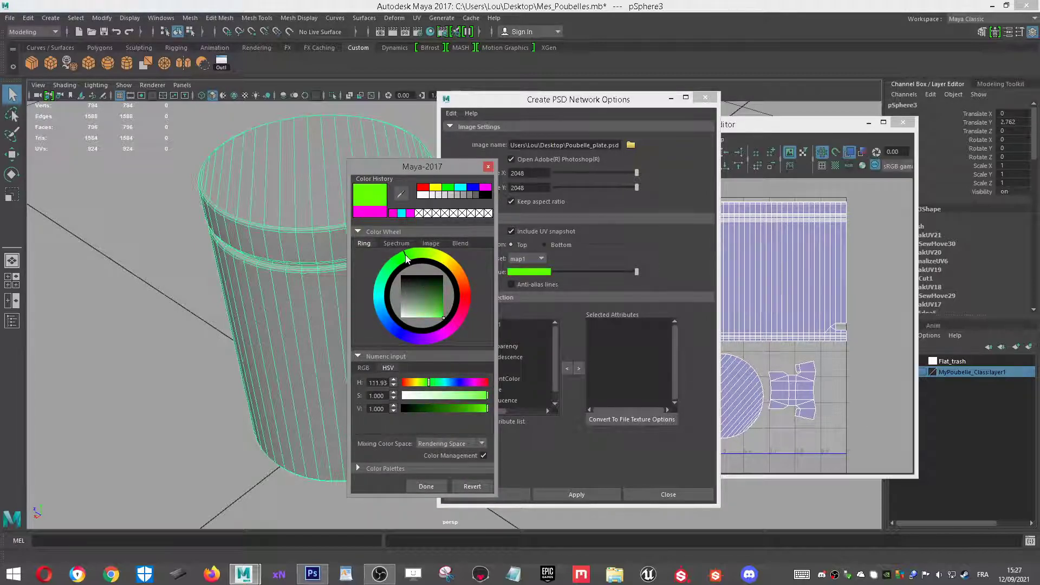
pyautogui.click(444, 486)
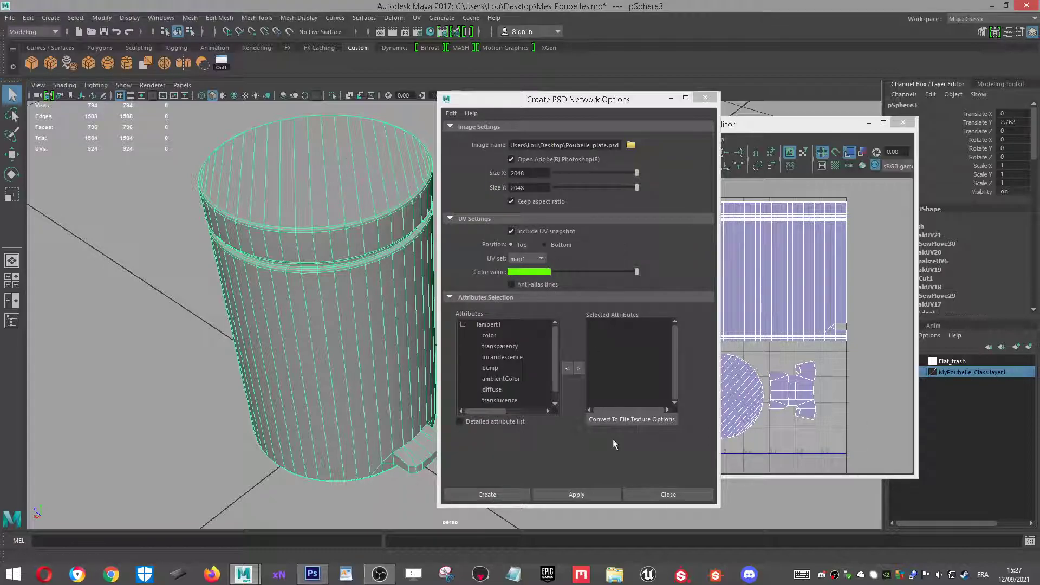
# Try to create the PSD network, and add lambert1's color attribute to its selected attributes.
pyautogui.click(505, 495)
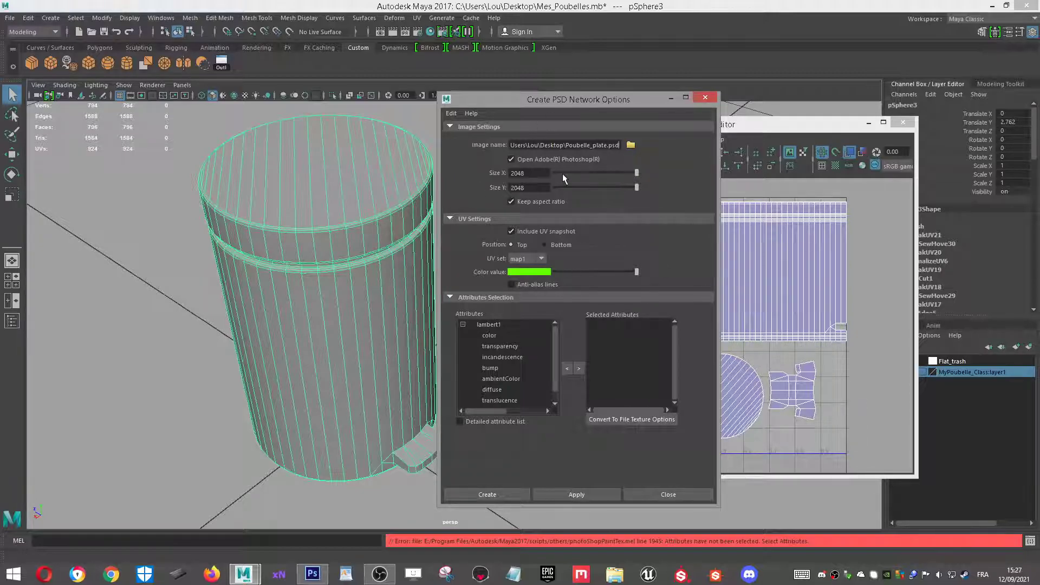
pyautogui.click(486, 334)
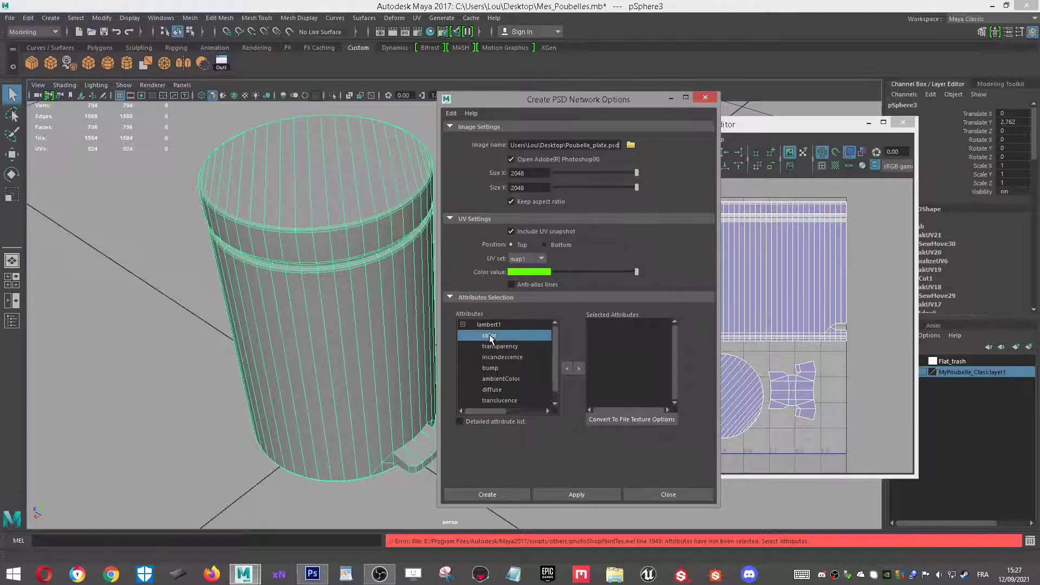
pyautogui.click(579, 369)
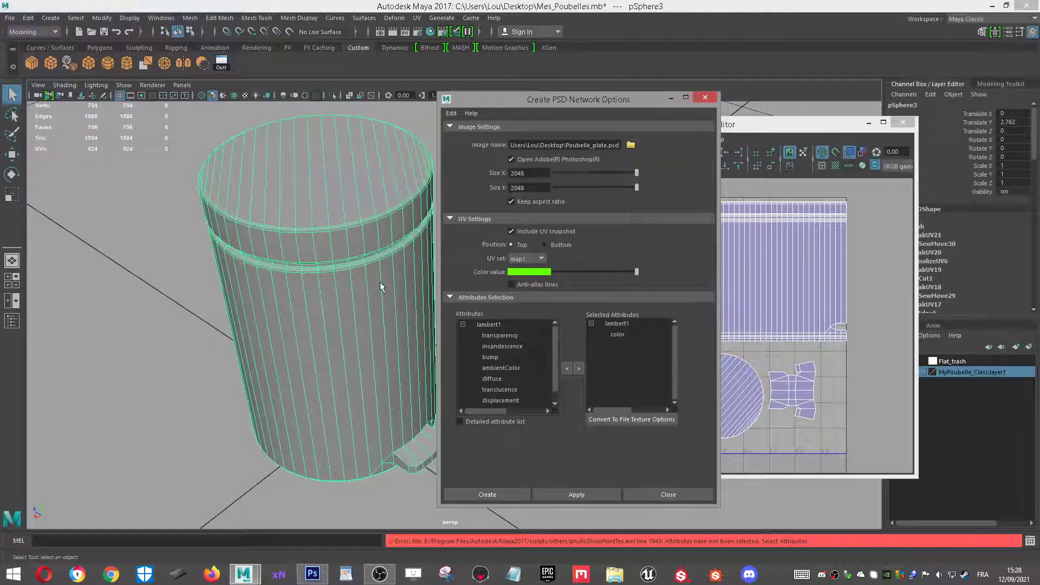
pyautogui.click(323, 272)
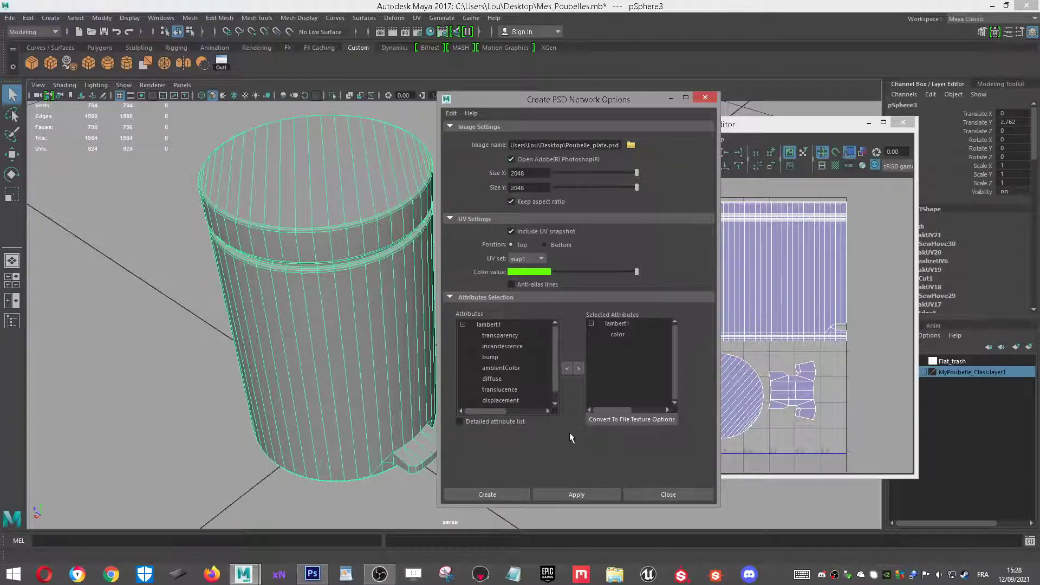
# Create the PSD network, return to Maya, and reselect the trash can to show its UV layout.
pyautogui.click(508, 494)
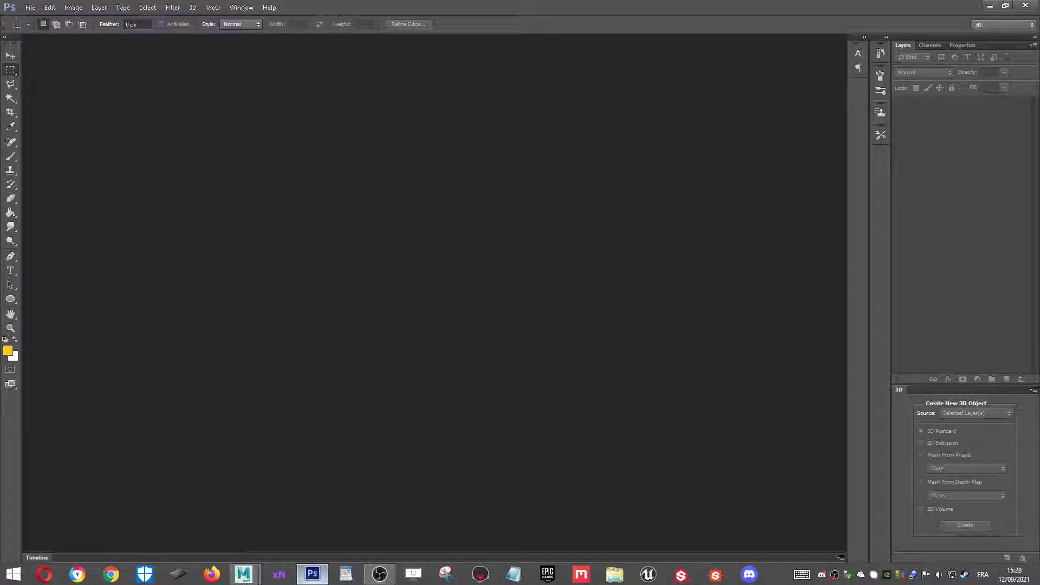
pyautogui.hotkey('alt', 'Tab')
pyautogui.keyDown('alt'); pyautogui.moveTo(470, 397); pyautogui.dragTo(457, 371); pyautogui.keyUp('alt')
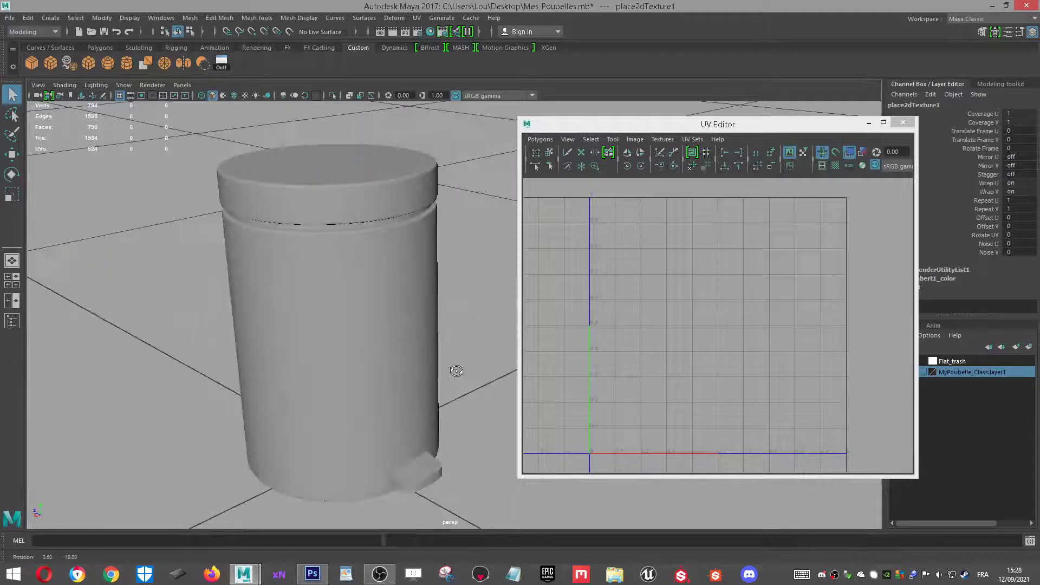
pyautogui.click(377, 313)
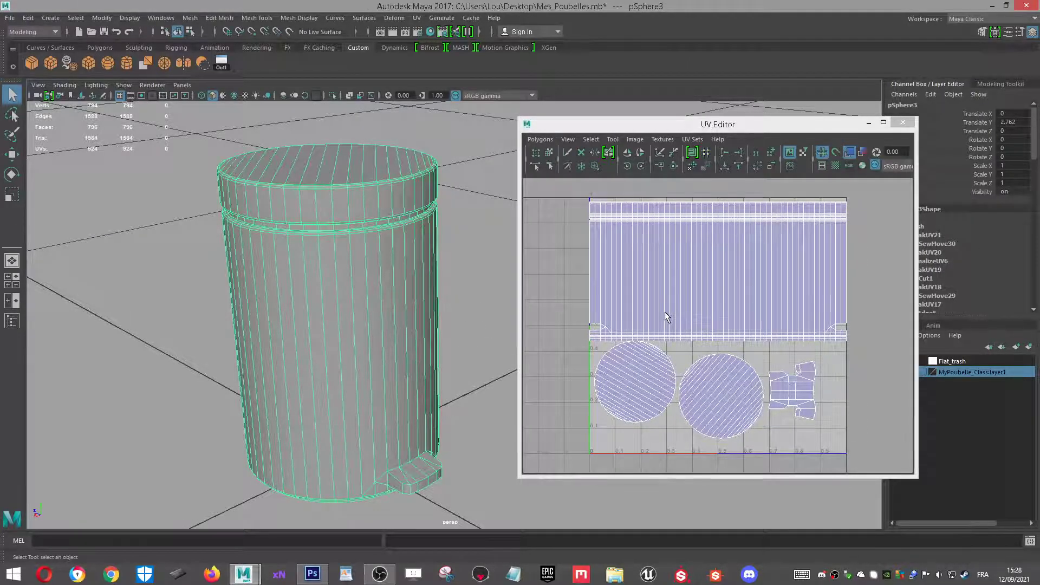
# Select the pedal's faces through its UV shell in the UV Editor and inspect where they lie on the trash can.
pyautogui.scroll(1, 666, 313)
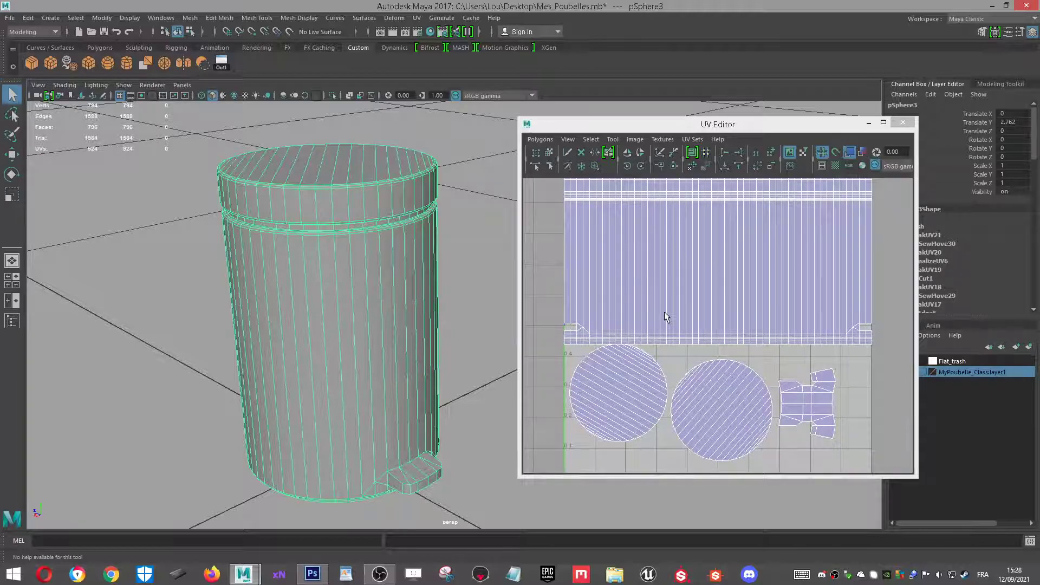
pyautogui.scroll(-1, 664, 311)
pyautogui.keyDown('alt'); pyautogui.moveTo(796, 399); pyautogui.dragTo(786, 380, button='middle'); pyautogui.keyUp('alt')
pyautogui.scroll(1, 410, 336)
pyautogui.keyDown('alt'); pyautogui.moveTo(409, 336); pyautogui.dragTo(424, 344); pyautogui.keyUp('alt')
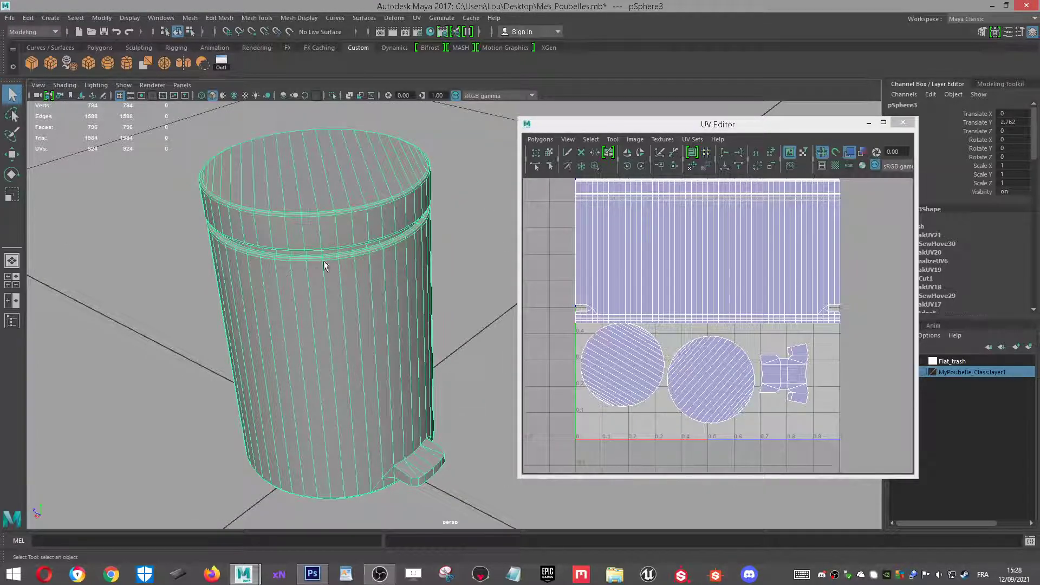
pyautogui.scroll(4, 760, 411)
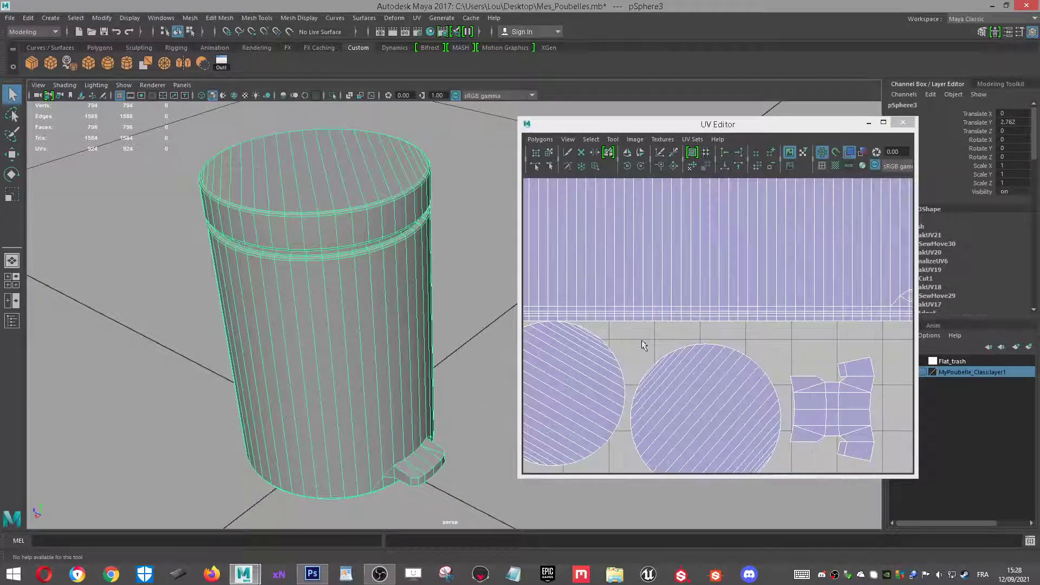
pyautogui.rightClick(775, 304)
pyautogui.moveTo(778, 312); pyautogui.dragTo(776, 333, button='right')
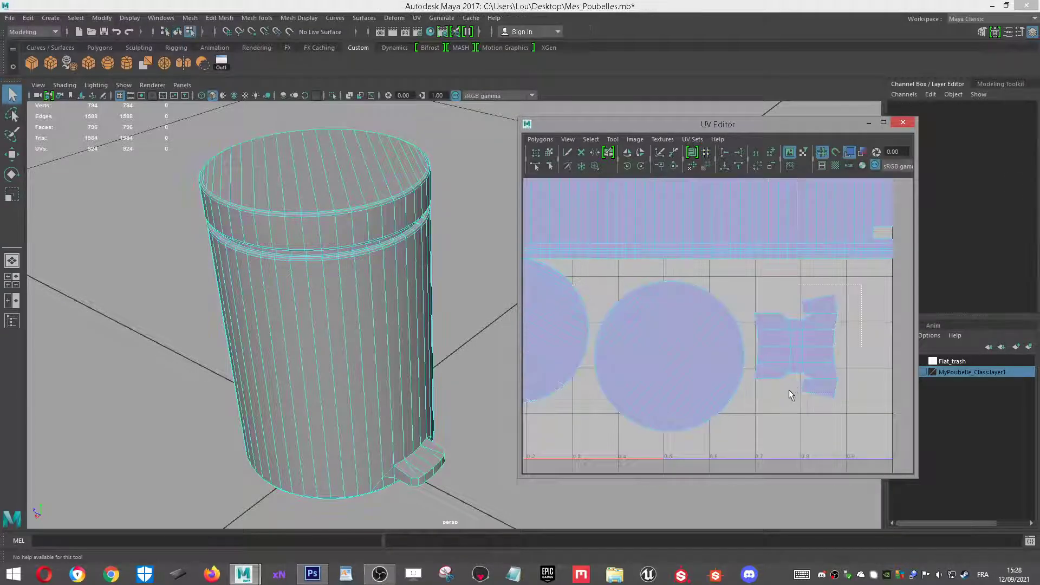
pyautogui.moveTo(759, 408); pyautogui.dragTo(837, 354)
pyautogui.keyDown('alt'); pyautogui.moveTo(490, 444); pyautogui.dragTo(462, 397); pyautogui.keyUp('alt')
pyautogui.keyDown('alt'); pyautogui.moveTo(630, 303); pyautogui.dragTo(688, 439, button='middle'); pyautogui.keyUp('alt')
pyautogui.keyDown('alt'); pyautogui.moveTo(656, 290); pyautogui.dragTo(701, 407, button='middle'); pyautogui.keyUp('alt')
pyautogui.scroll(-2, 784, 292)
pyautogui.keyDown('alt'); pyautogui.moveTo(784, 293); pyautogui.dragTo(683, 288, button='middle'); pyautogui.keyUp('alt')
pyautogui.scroll(2, 820, 291)
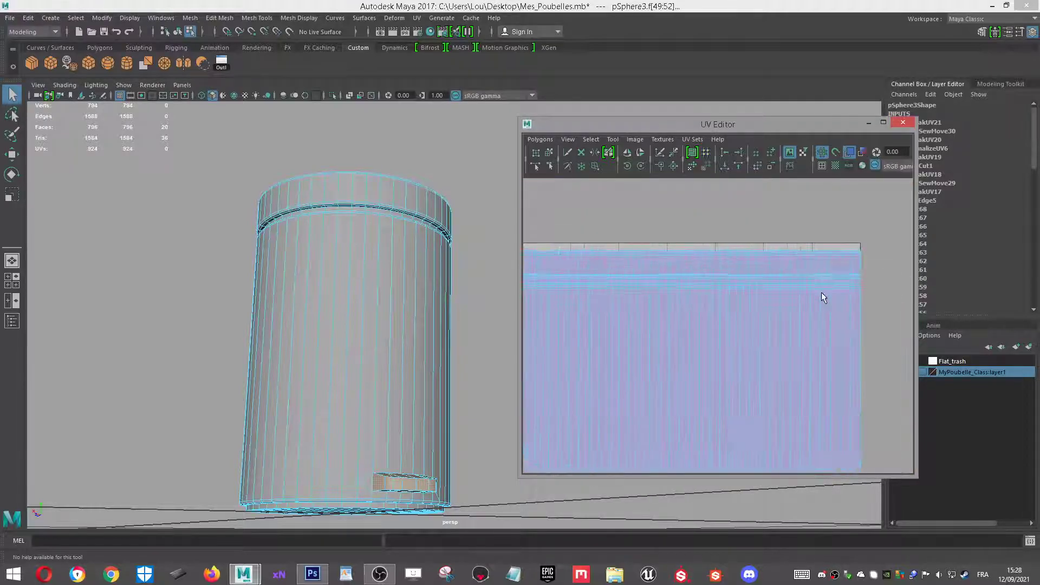
# Add the ring of faces in the groove below the lid to the face selection.
pyautogui.scroll(3, 418, 227)
pyautogui.keyDown('alt'); pyautogui.moveTo(418, 227); pyautogui.dragTo(450, 353, button='middle'); pyautogui.keyUp('alt')
pyautogui.scroll(2, 450, 353)
pyautogui.keyDown('alt'); pyautogui.moveTo(450, 353); pyautogui.dragTo(390, 317); pyautogui.keyUp('alt')
pyautogui.scroll(4, 390, 317)
pyautogui.keyDown('shift'); pyautogui.click(323, 238); pyautogui.keyUp('shift')
pyautogui.keyDown('shift'); pyautogui.doubleClick(349, 238); pyautogui.keyUp('shift')
# Examine the trash can's body and base up close in the perspective and front views.
pyautogui.scroll(4, 773, 268)
pyautogui.scroll(-4, 733, 304)
pyautogui.scroll(3, 395, 360)
pyautogui.scroll(-3, 422, 457)
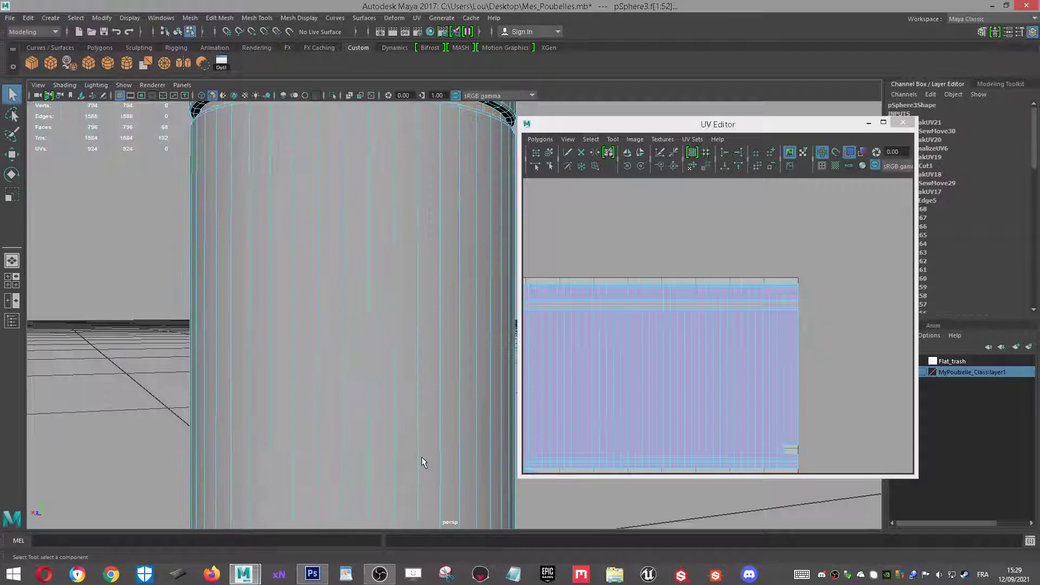
pyautogui.keyDown('alt'); pyautogui.moveTo(422, 457); pyautogui.dragTo(434, 393, button='middle'); pyautogui.keyUp('alt')
pyautogui.scroll(2, 434, 393)
pyautogui.keyDown('alt'); pyautogui.moveTo(434, 392); pyautogui.dragTo(460, 388); pyautogui.keyUp('alt')
pyautogui.keyDown('alt'); pyautogui.moveTo(460, 388); pyautogui.dragTo(507, 280, button='middle'); pyautogui.keyUp('alt')
pyautogui.scroll(-3, 465, 355)
pyautogui.keyDown('alt'); pyautogui.moveTo(465, 355); pyautogui.dragTo(479, 376); pyautogui.keyUp('alt')
pyautogui.press('space')
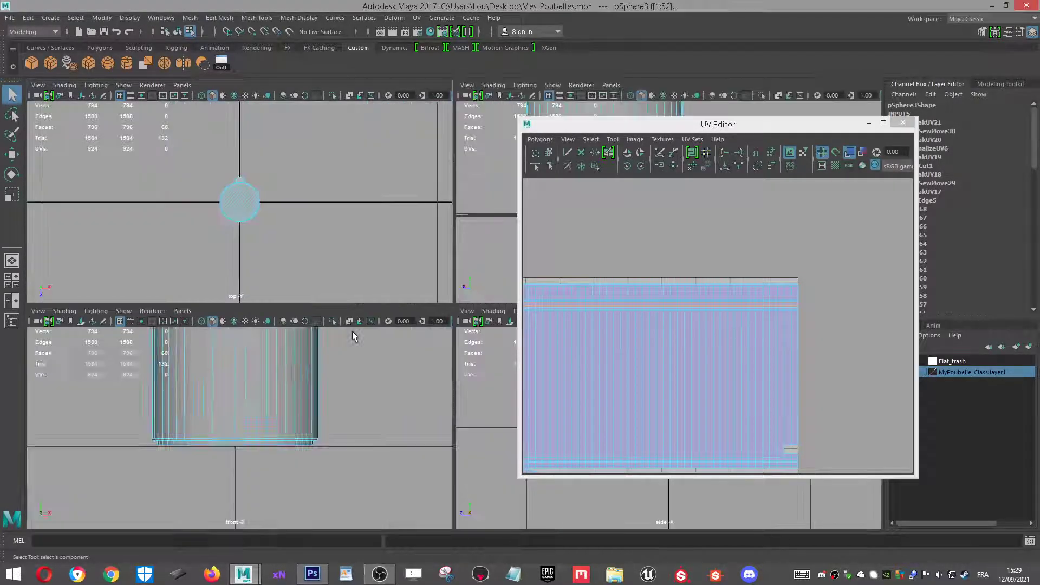
pyautogui.press('space')
pyautogui.keyDown('alt'); pyautogui.moveTo(381, 371); pyautogui.dragTo(233, 368, button='middle'); pyautogui.keyUp('alt')
# Switch to Photoshop and dock the floating Poubelle_plate.psd document in the maximized workspace.
pyautogui.hotkey('alt', 'Tab')
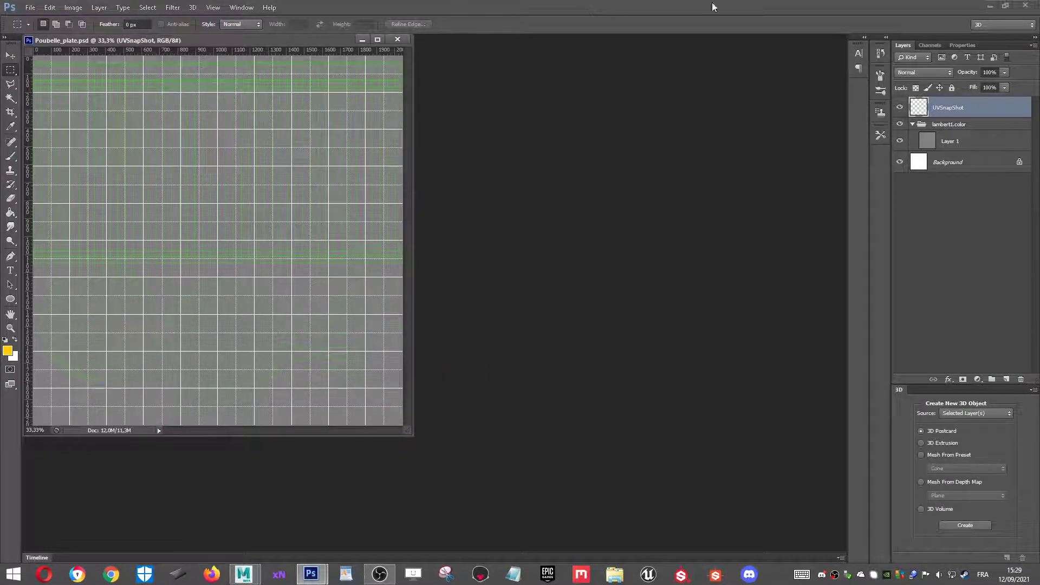
pyautogui.click(1006, 5)
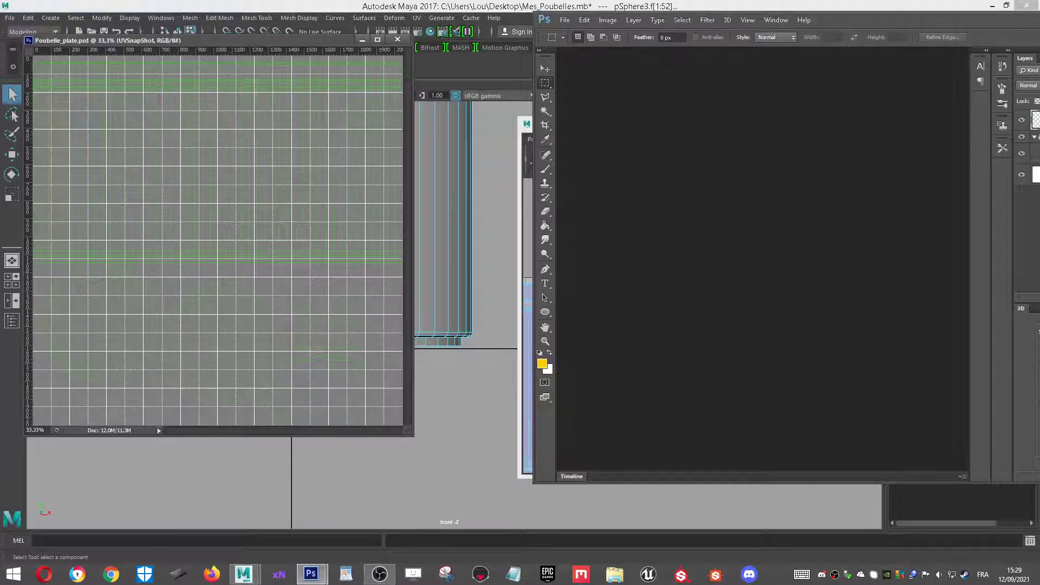
pyautogui.doubleClick(854, 25)
pyautogui.moveTo(325, 38); pyautogui.dragTo(449, 43)
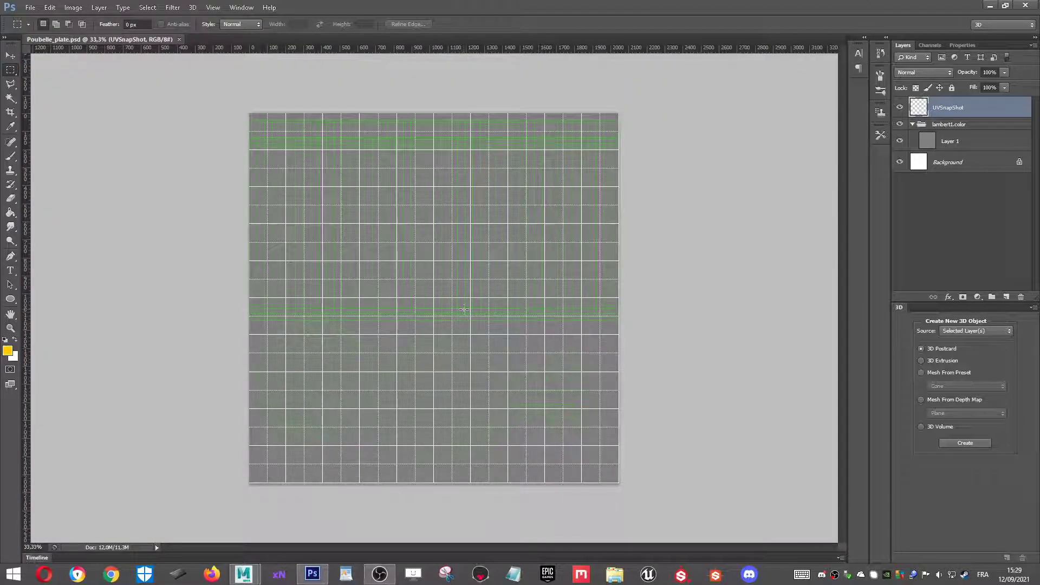
# Hide the grid over Poubelle_plate.psd and restore Photoshop to a smaller window over Maya.
pyautogui.hotkey('ctrl', 'h')
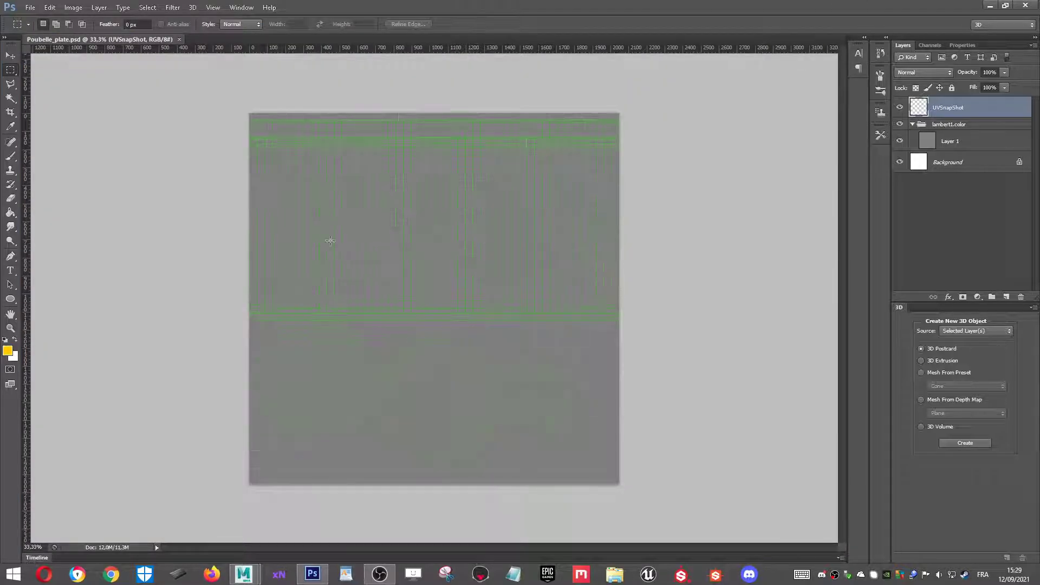
pyautogui.hotkey('ctrl', 'h')
pyautogui.hotkey('ctrl', 'h')
pyautogui.hotkey('ctrl', 'h')
pyautogui.hotkey('ctrl', 'h')
pyautogui.doubleClick(541, 18)
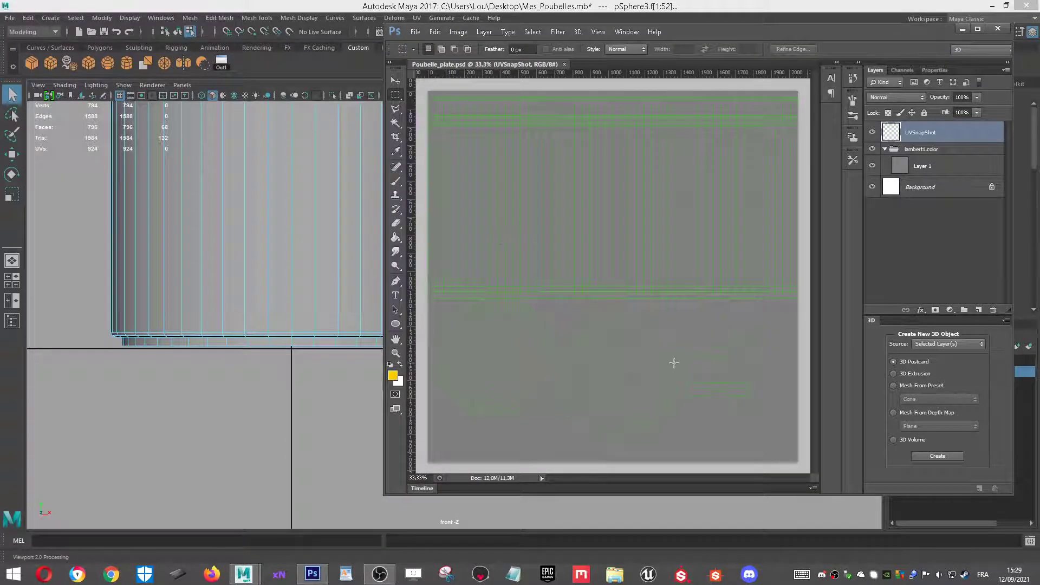
# Fill Layer 1 in the lambert1.color group with a bright magenta pink using the Paint Bucket.
pyautogui.click(927, 168)
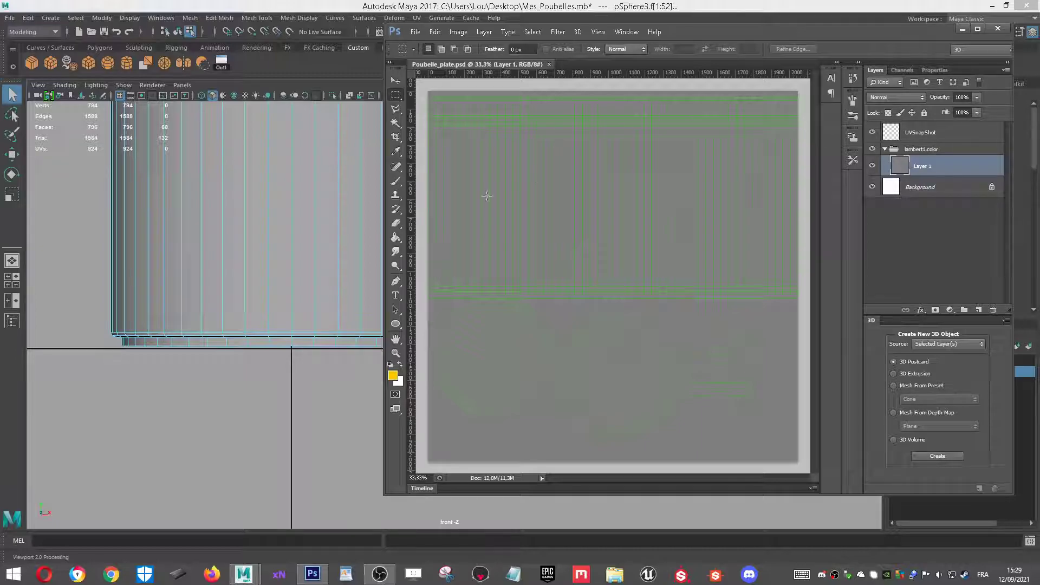
pyautogui.click(394, 377)
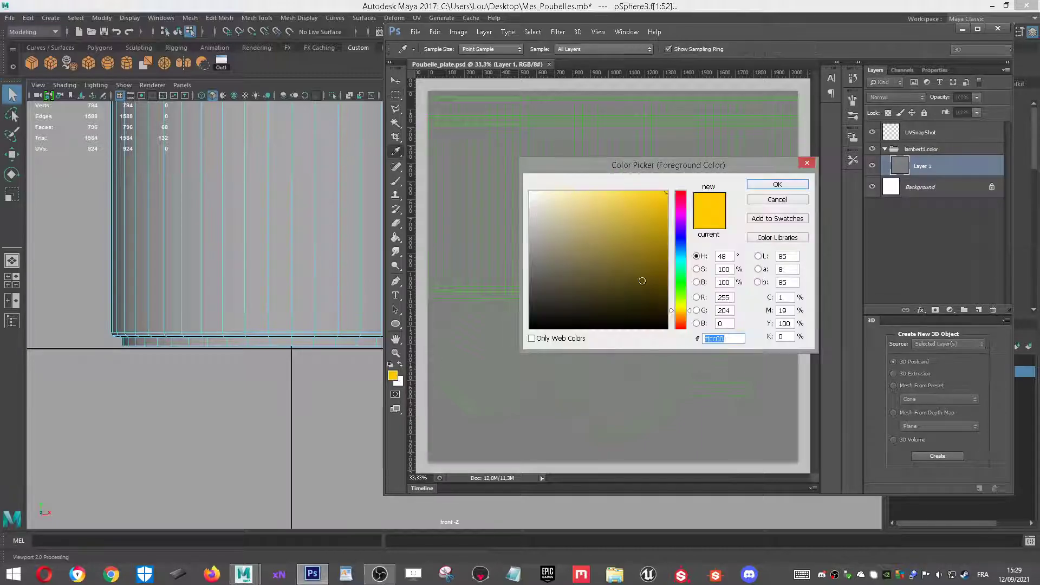
pyautogui.click(685, 221)
pyautogui.moveTo(685, 221); pyautogui.dragTo(685, 206)
pyautogui.click(665, 193)
pyautogui.click(783, 187)
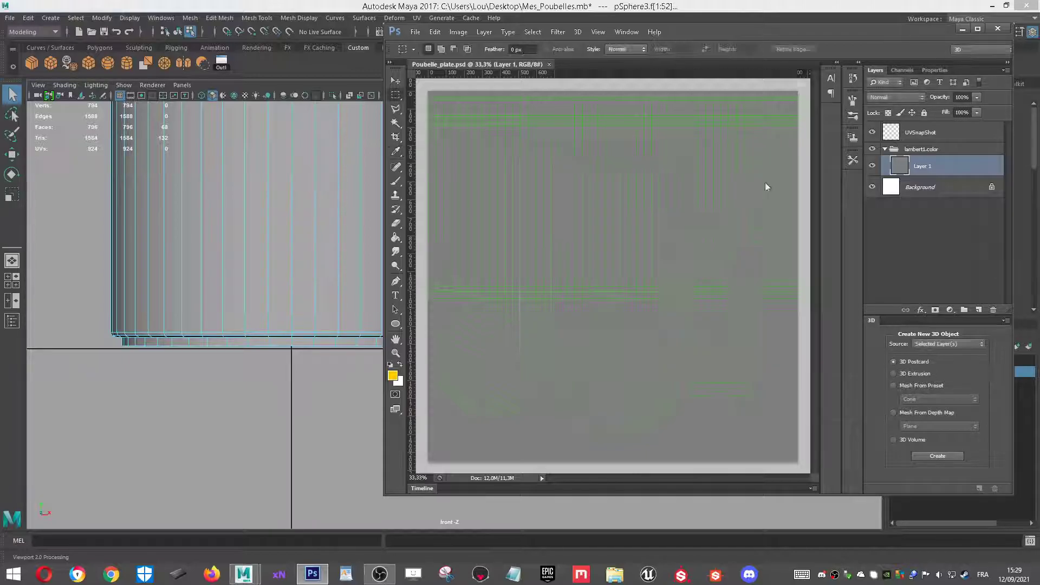
pyautogui.click(397, 237)
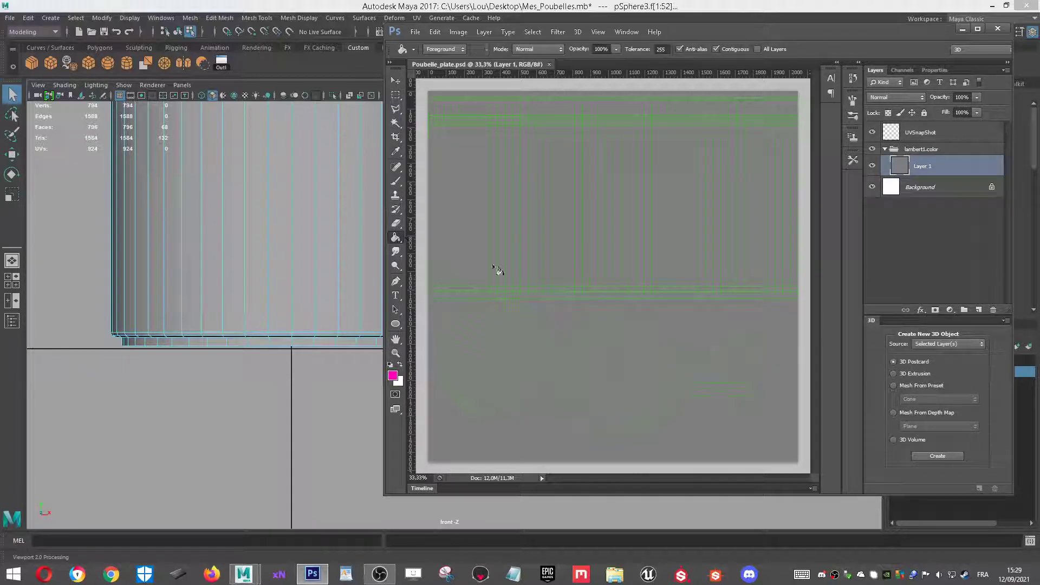
pyautogui.click(582, 299)
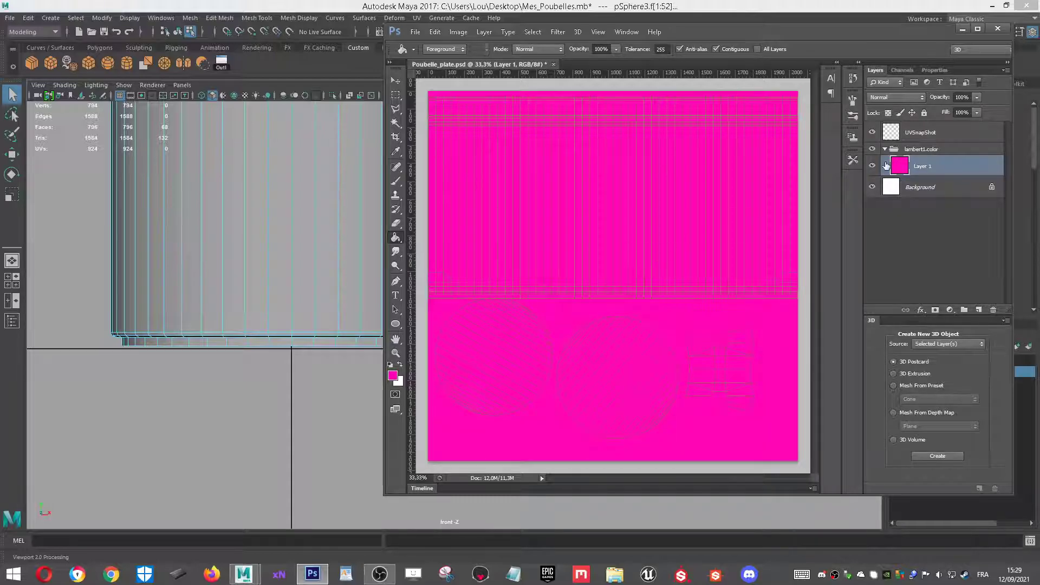
# Examine the UV snapshot lines up close, comparing them with Layer 1 hidden and shown.
pyautogui.click(872, 167)
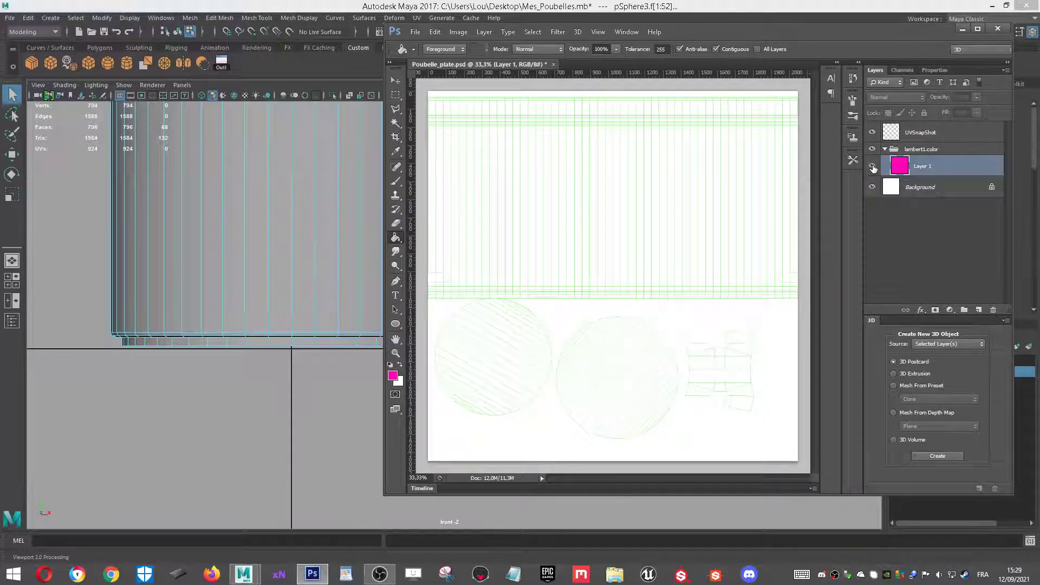
pyautogui.click(872, 167)
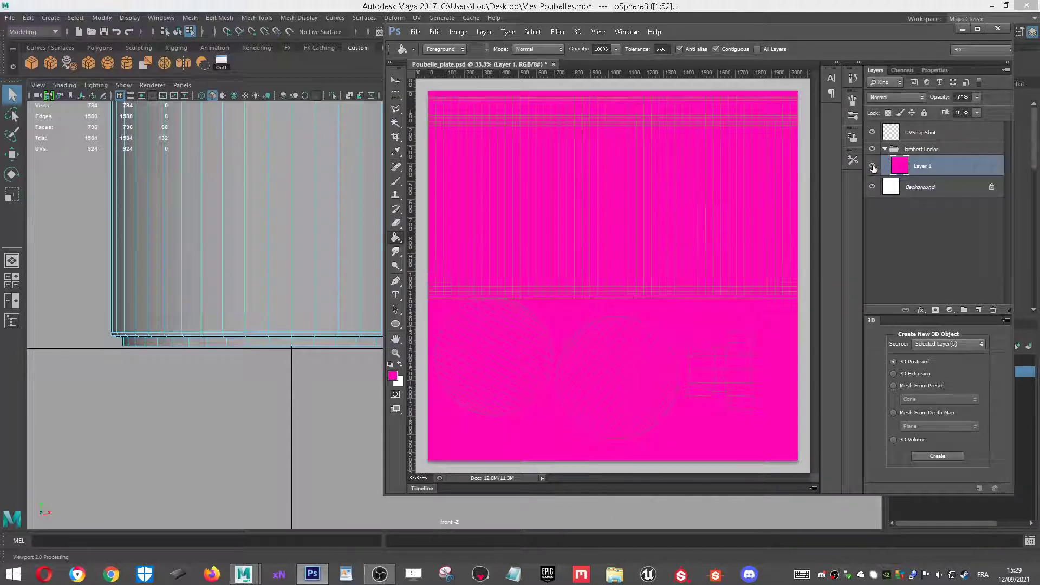
pyautogui.click(396, 353)
pyautogui.moveTo(581, 225); pyautogui.dragTo(614, 228)
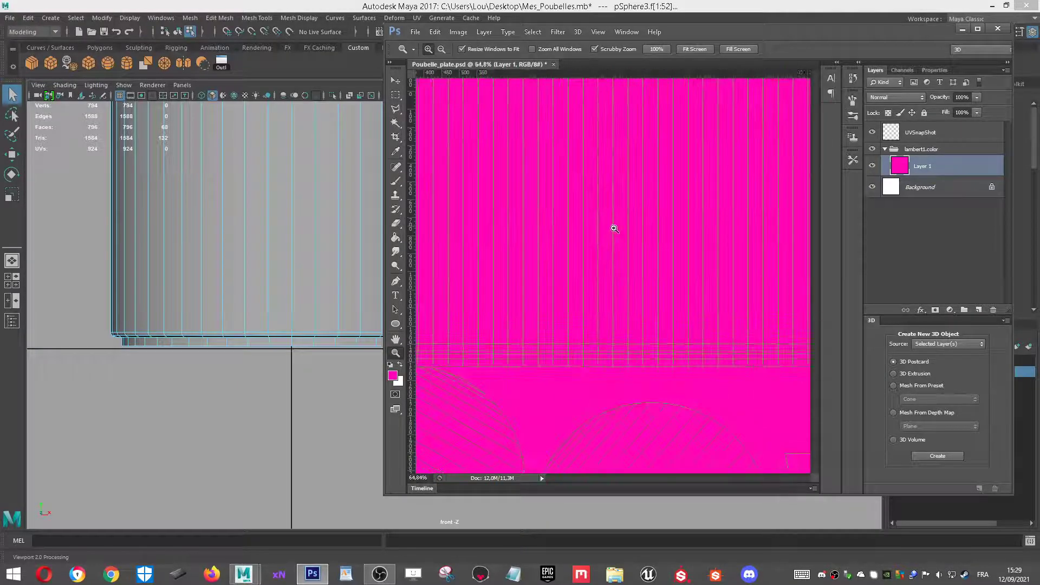
pyautogui.scroll(-1, 725, 304)
pyautogui.moveTo(726, 305); pyautogui.dragTo(677, 321)
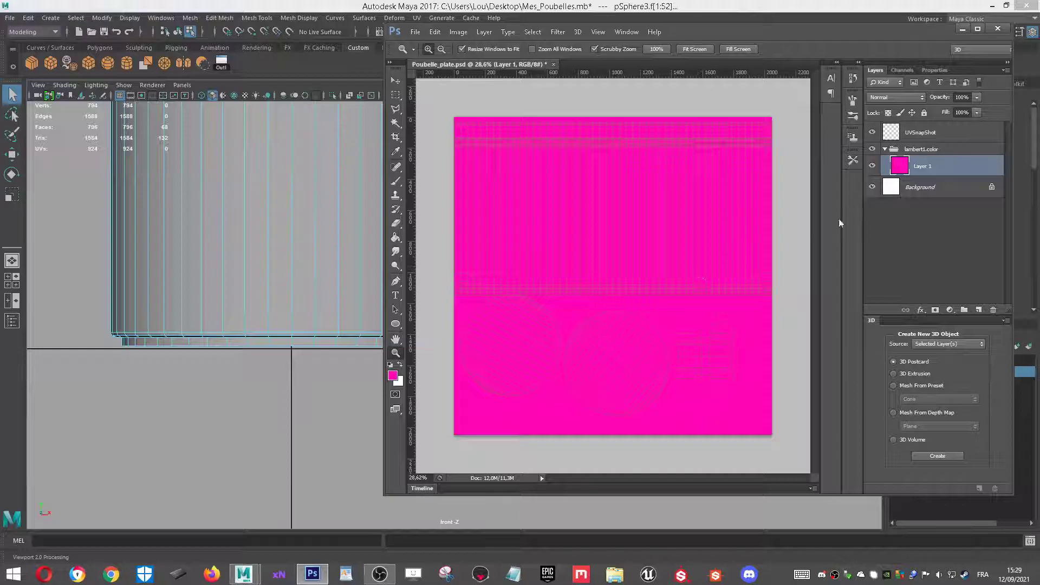
pyautogui.click(873, 167)
pyautogui.click(873, 166)
# Add a new layer above Layer 1 and fill it with light gray.
pyautogui.click(980, 311)
pyautogui.press('i')
pyautogui.click(395, 374)
pyautogui.click(531, 238)
pyautogui.click(761, 189)
pyautogui.press('g')
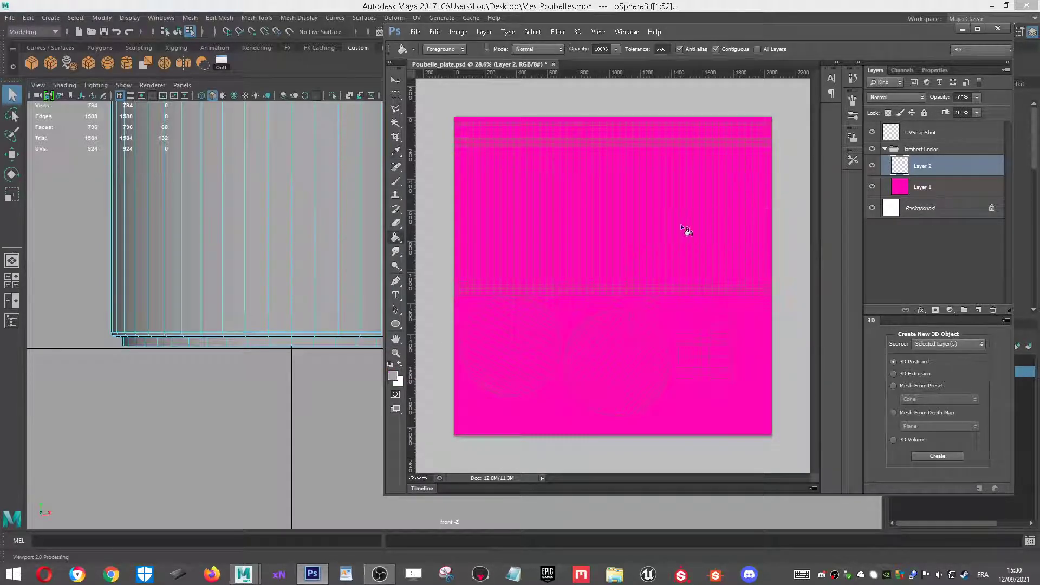
pyautogui.click(681, 224)
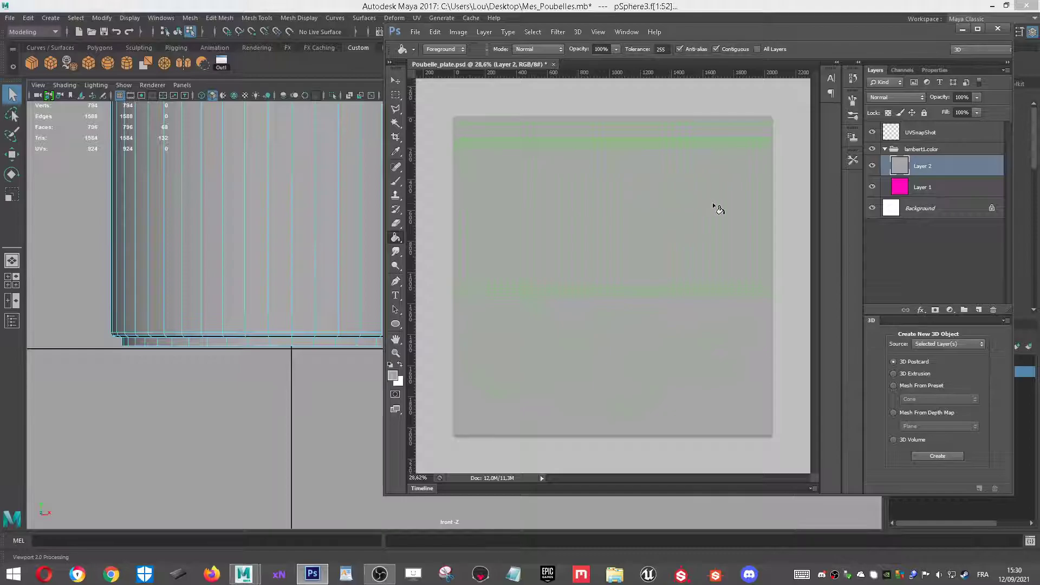
# Add a new layer named Mat 2 above the light gray layer.
pyautogui.click(978, 29)
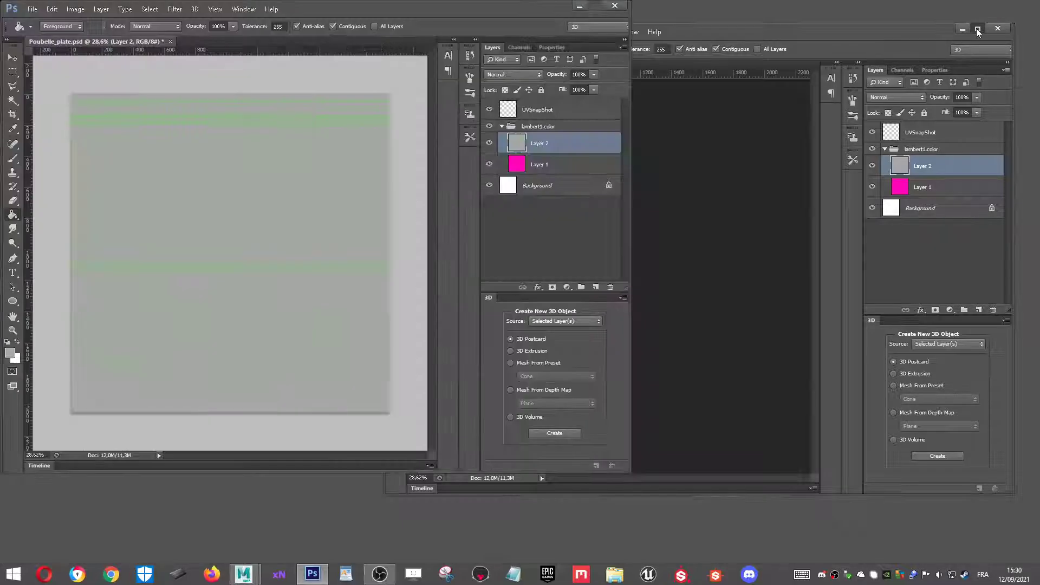
pyautogui.click(10, 329)
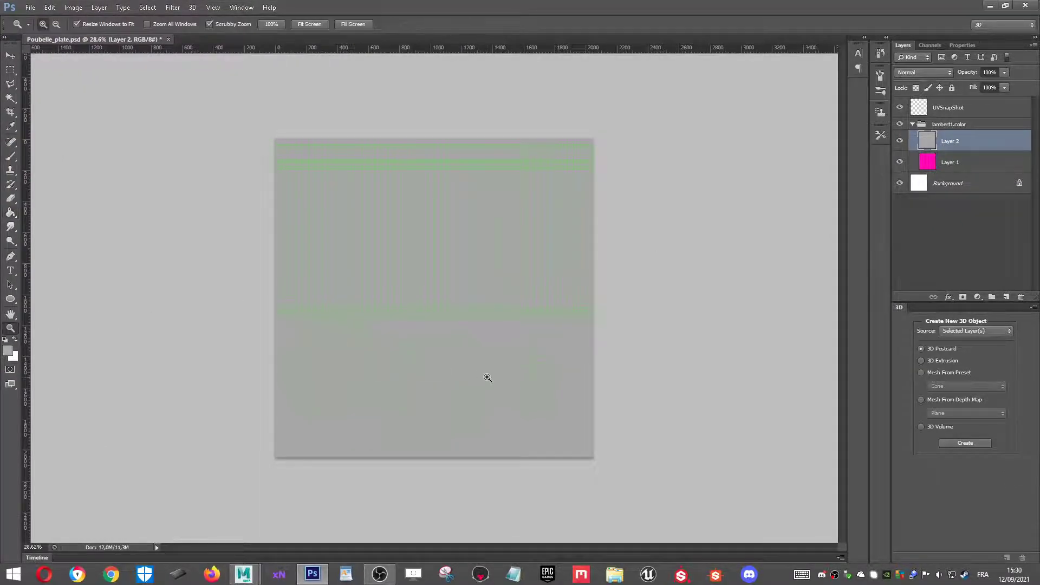
pyautogui.click(509, 382)
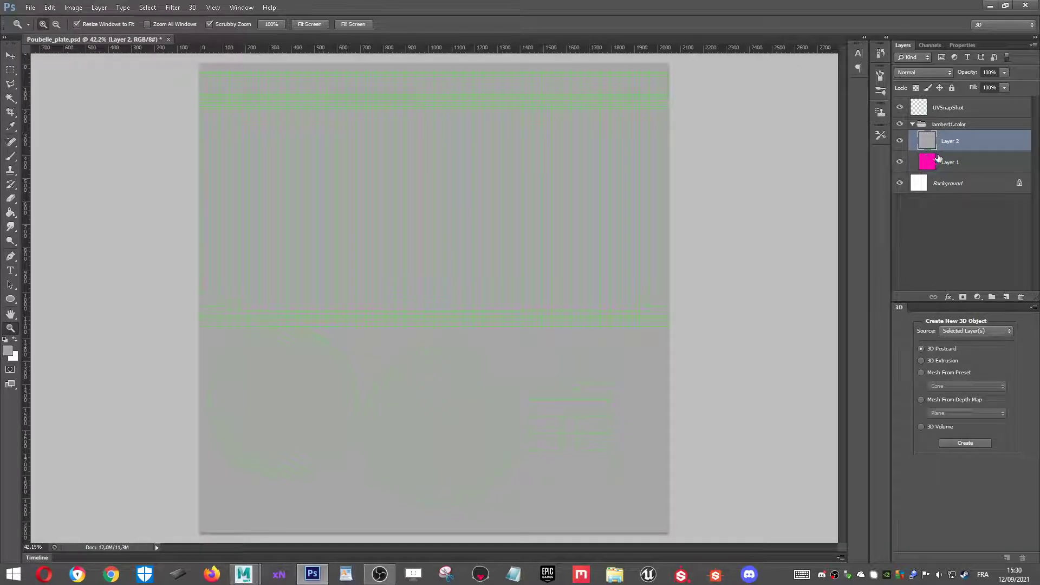
pyautogui.click(716, 394)
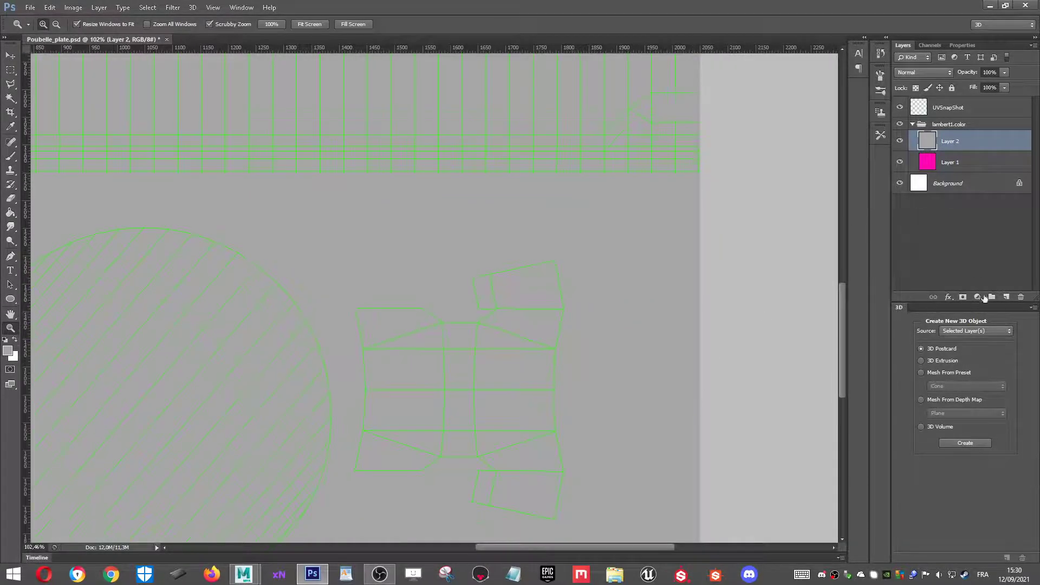
pyautogui.click(1007, 297)
pyautogui.doubleClick(948, 141)
pyautogui.write('Mat 2')
pyautogui.press('Return')
# Draw a loose polygonal lasso selection around the pedal's UV shell.
pyautogui.scroll(-3, 473, 320)
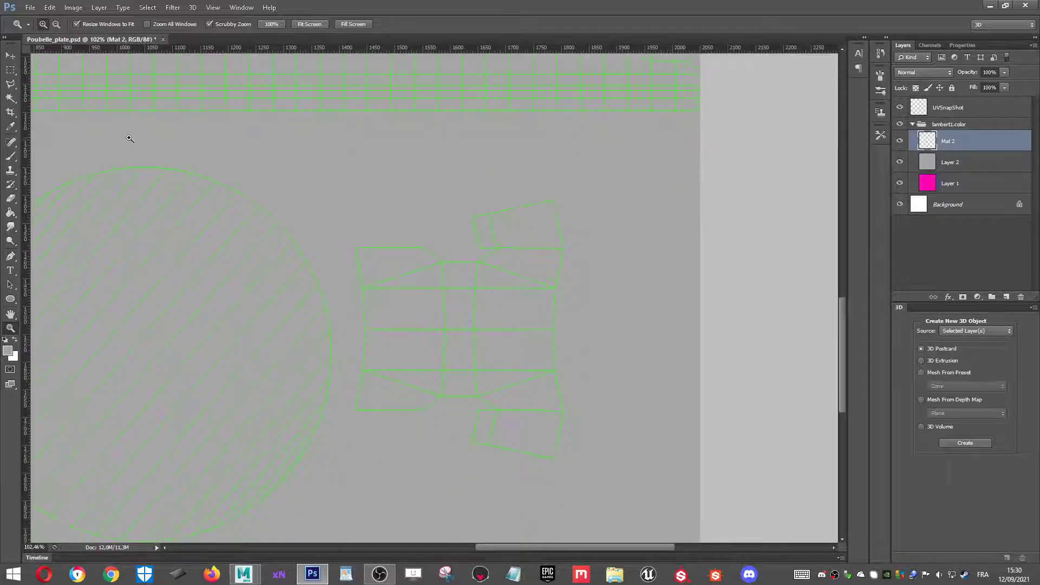
pyautogui.click(10, 84)
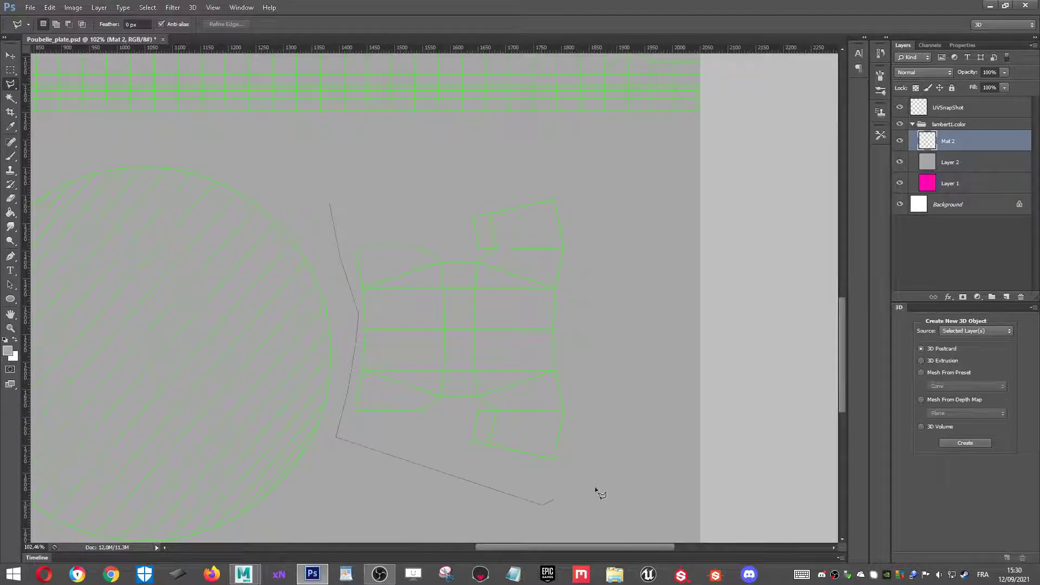
pyautogui.click(617, 208)
pyautogui.click(594, 157)
pyautogui.doubleClick(341, 156)
# Fill the pedal selection on the Mat 2 layer with cyan 00d2ff.
pyautogui.press('i')
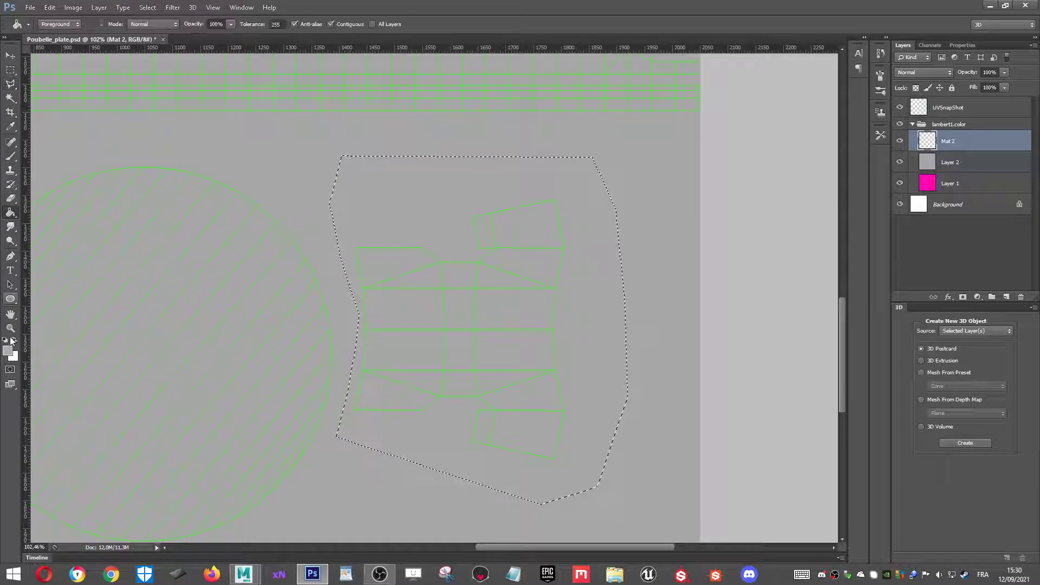
pyautogui.click(8, 351)
pyautogui.write('00d2ff')
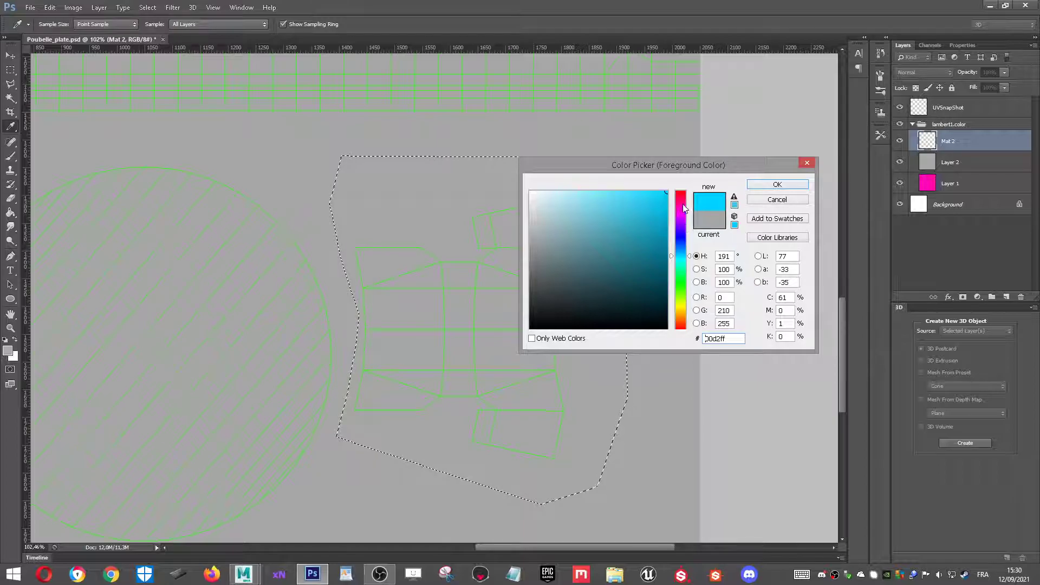
pyautogui.click(752, 185)
pyautogui.press('g')
pyautogui.click(596, 302)
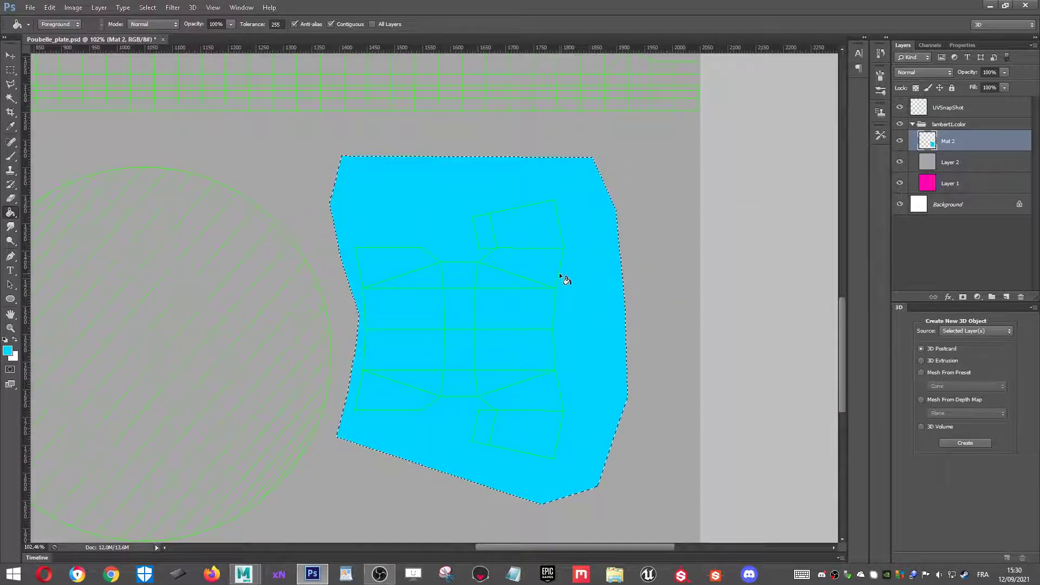
# Select the narrow horizontal band near the top of the body's UV shell with a rectangular marquee across the full texture width.
pyautogui.click(10, 328)
pyautogui.moveTo(289, 300); pyautogui.dragTo(235, 217)
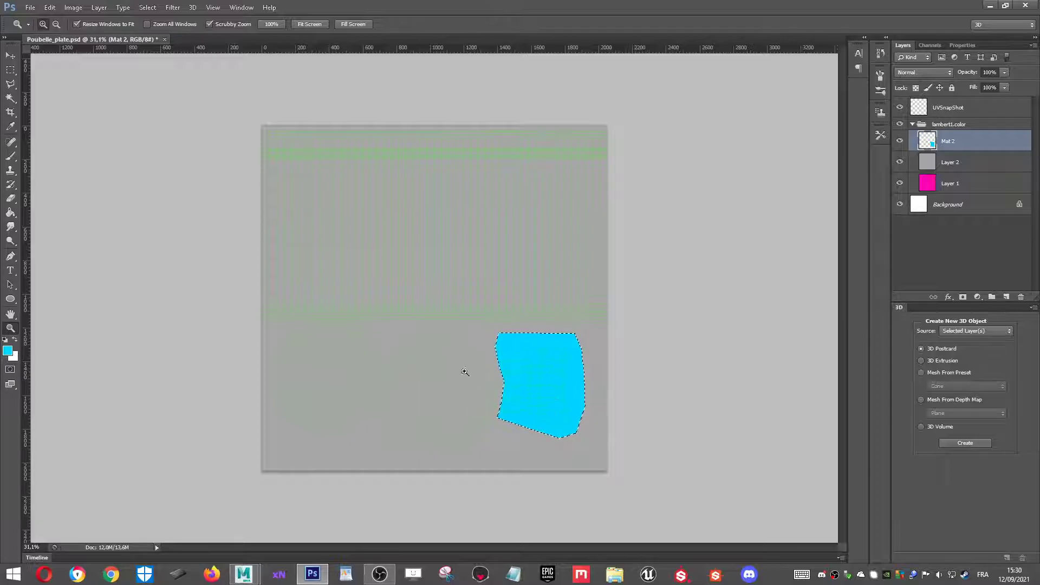
pyautogui.moveTo(435, 288); pyautogui.dragTo(449, 288)
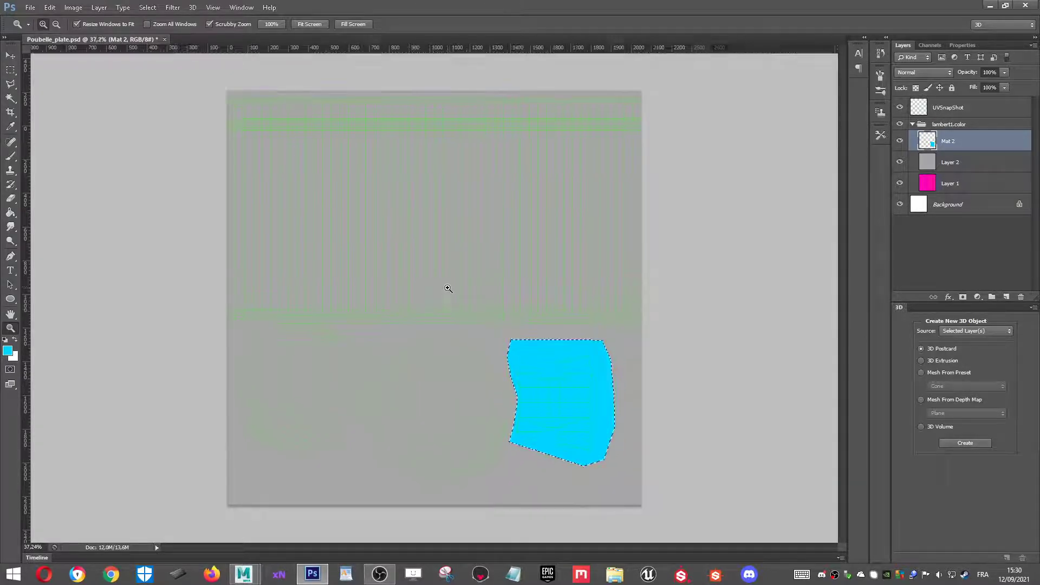
pyautogui.moveTo(279, 75); pyautogui.dragTo(305, 82)
pyautogui.moveTo(158, 151); pyautogui.dragTo(509, 276)
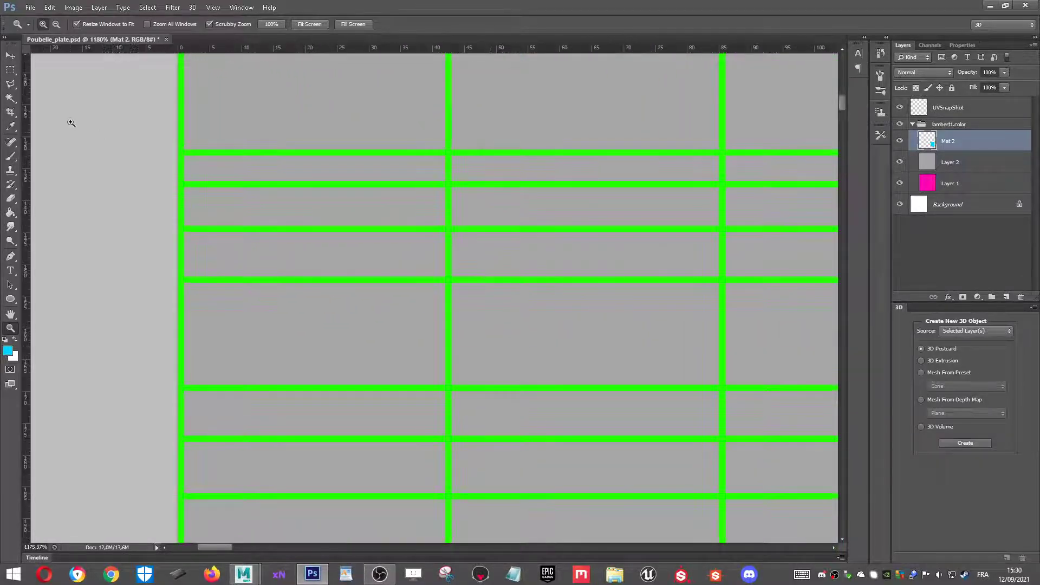
pyautogui.click(11, 70)
pyautogui.moveTo(170, 279); pyautogui.dragTo(303, 391)
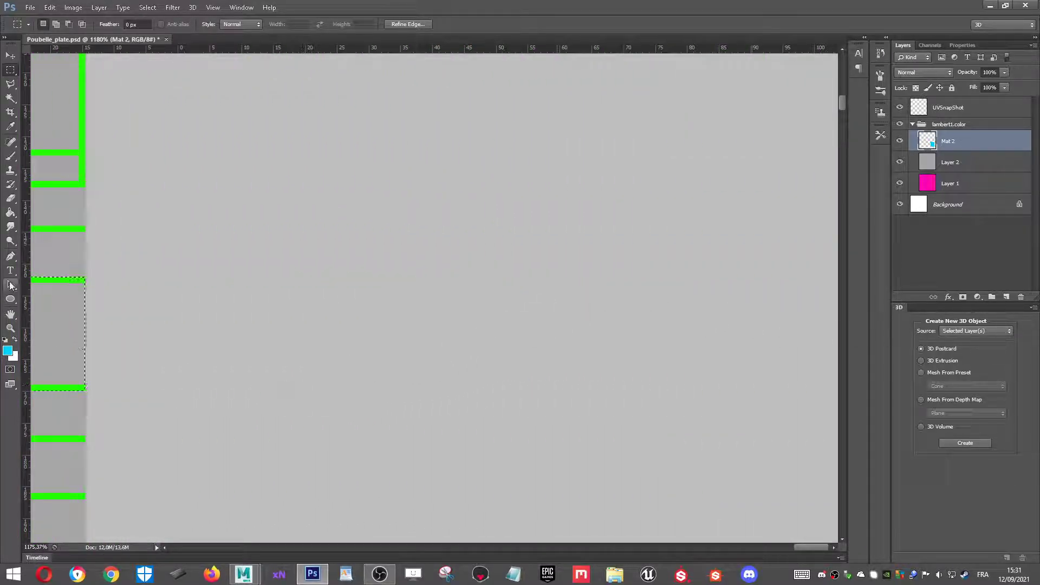
# Fill the selected band on the Mat 2 layer with the cyan foreground color.
pyautogui.click(10, 328)
pyautogui.moveTo(163, 293); pyautogui.dragTo(376, 304)
pyautogui.moveTo(400, 151); pyautogui.dragTo(459, 166)
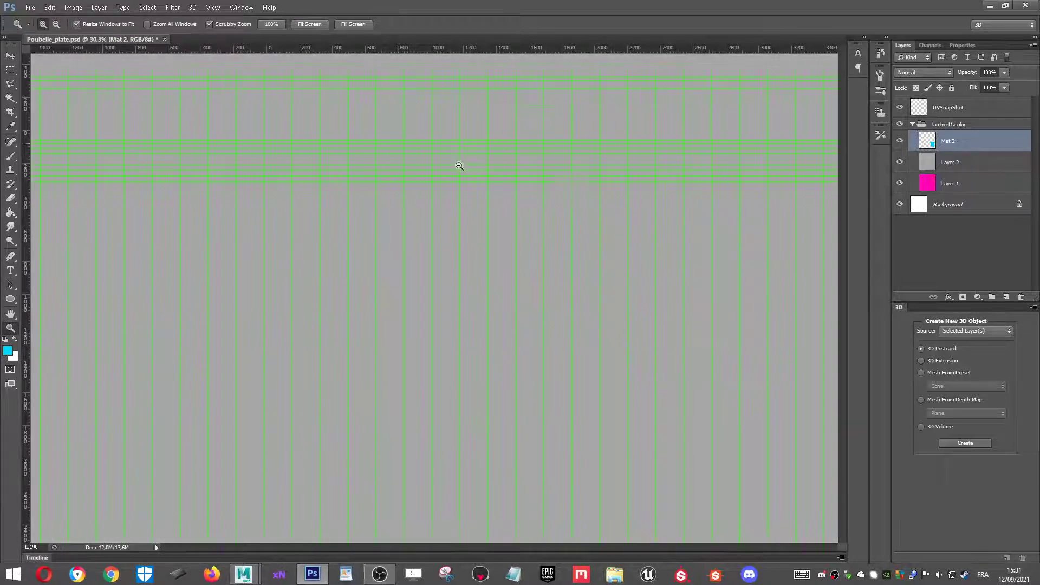
pyautogui.press('g')
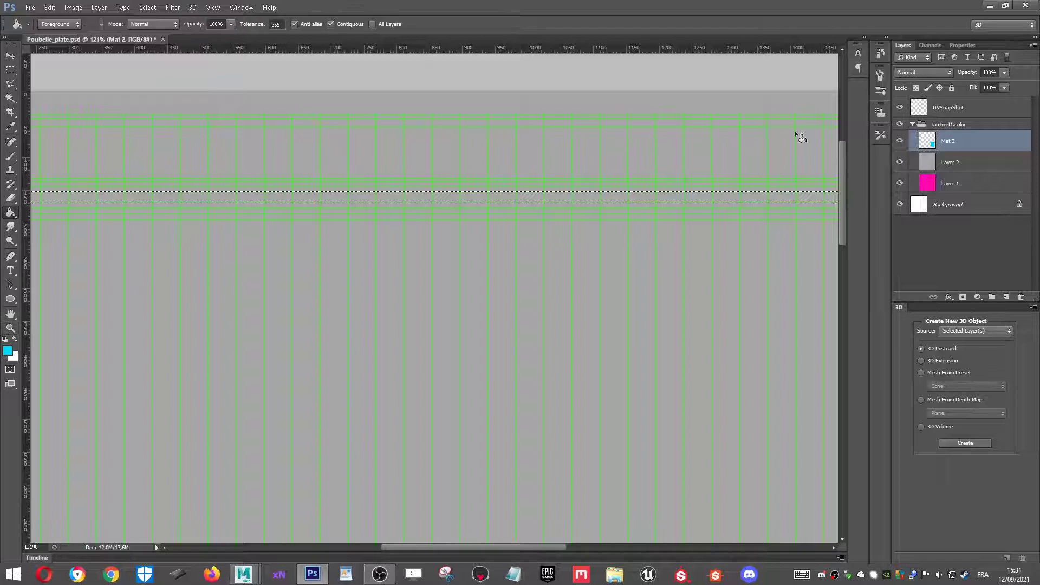
pyautogui.click(577, 199)
pyautogui.hotkey('ctrl', 'd')
pyautogui.press('z')
pyautogui.moveTo(412, 321); pyautogui.dragTo(385, 320)
pyautogui.moveTo(414, 353); pyautogui.dragTo(441, 437)
pyautogui.keyDown('alt'); pyautogui.moveTo(344, 313); pyautogui.dragTo(332, 306); pyautogui.keyUp('alt')
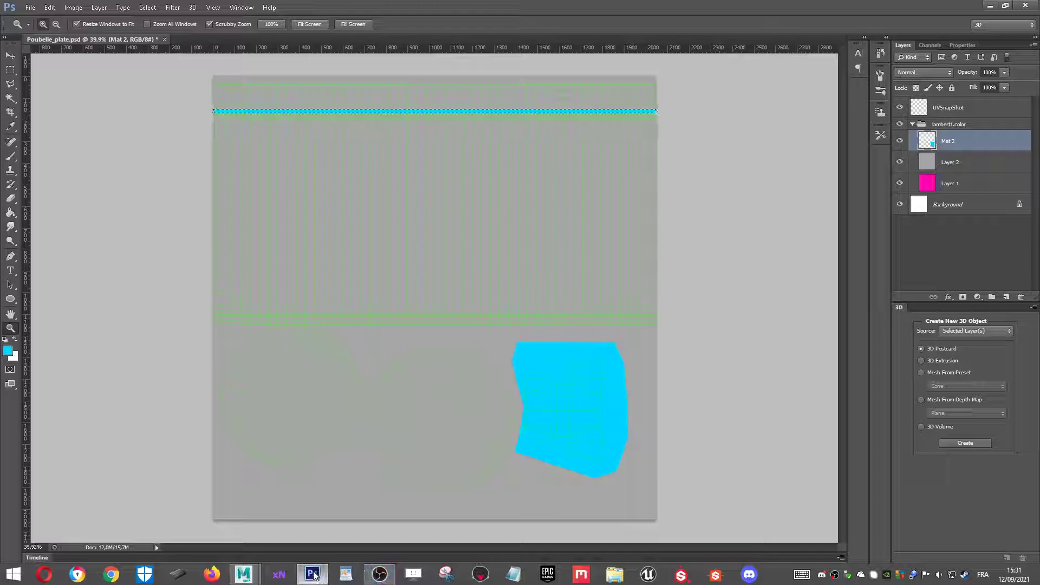
# Switch to Maya and marquee-select the faces of the base ring at the bottom of the can in the front view.
pyautogui.moveTo(244, 573)
pyautogui.click(320, 489)
pyautogui.scroll(-4, 365, 359)
pyautogui.scroll(6, 368, 347)
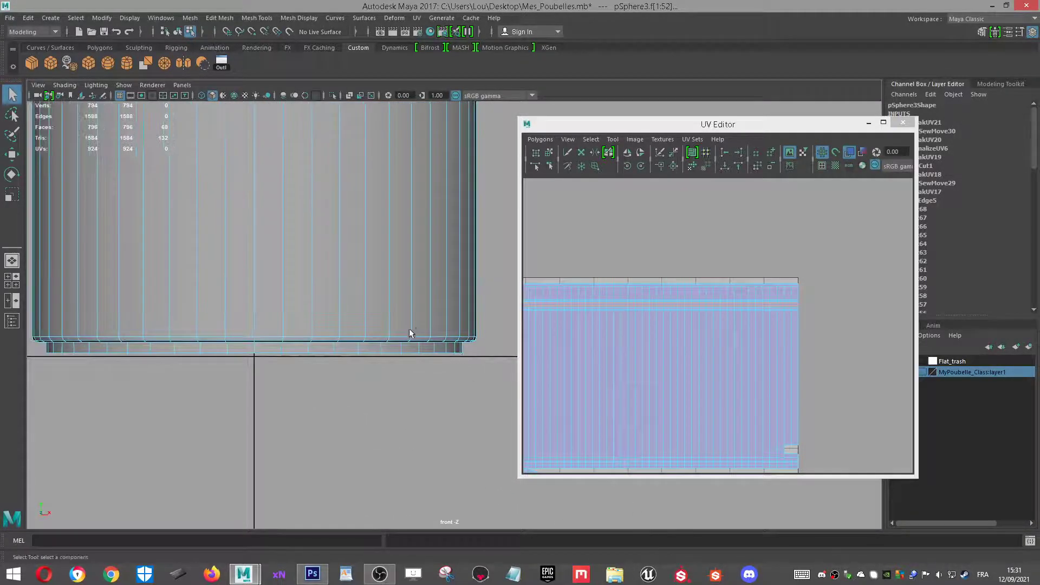
pyautogui.moveTo(337, 367); pyautogui.dragTo(336, 325, button='right')
pyautogui.scroll(-2, 442, 375)
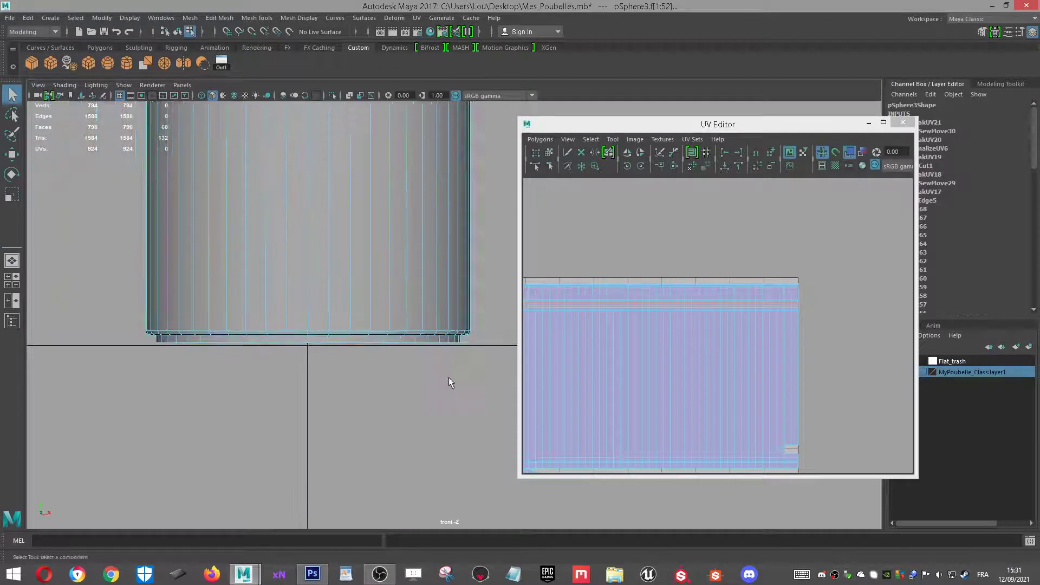
pyautogui.moveTo(431, 352); pyautogui.dragTo(122, 338)
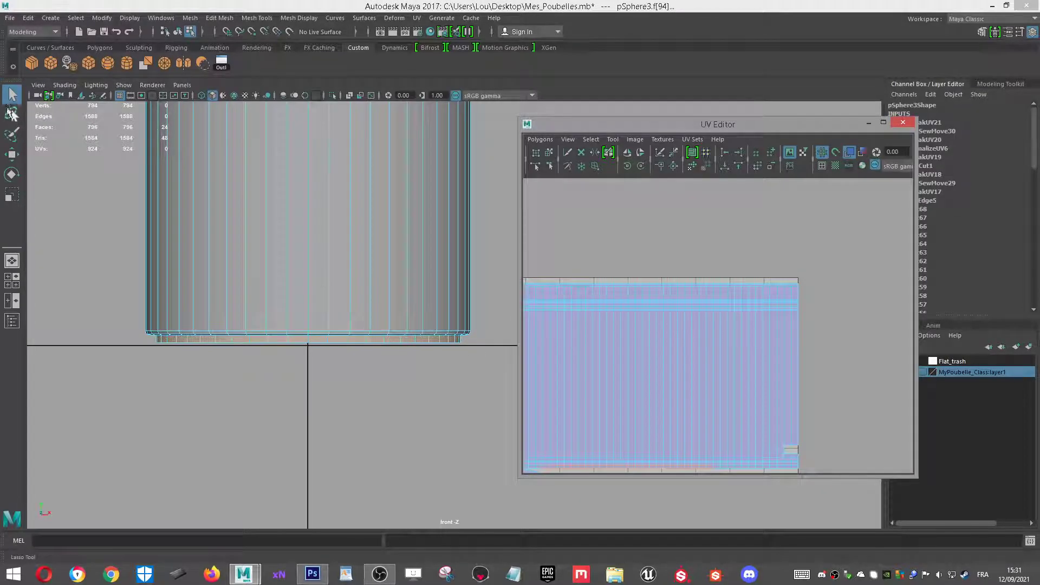
# Turn off camera-based selection for the Select Tool's marquee style.
pyautogui.doubleClick(12, 95)
pyautogui.click(263, 189)
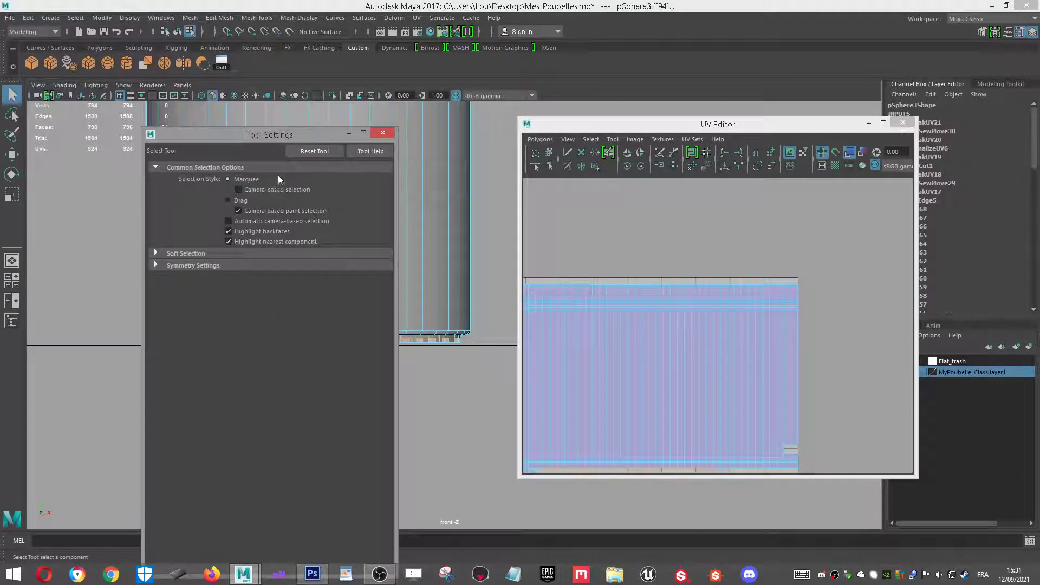
pyautogui.click(383, 132)
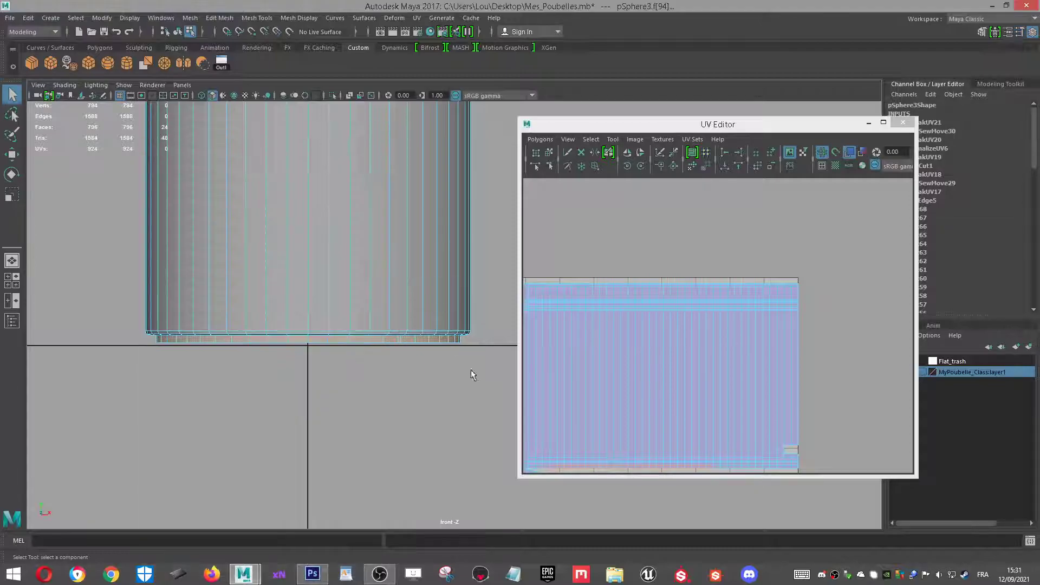
# Reselect the base ring and underside faces all the way through the can and locate them in the UV Editor.
pyautogui.click(167, 434)
pyautogui.moveTo(499, 355); pyautogui.dragTo(487, 337)
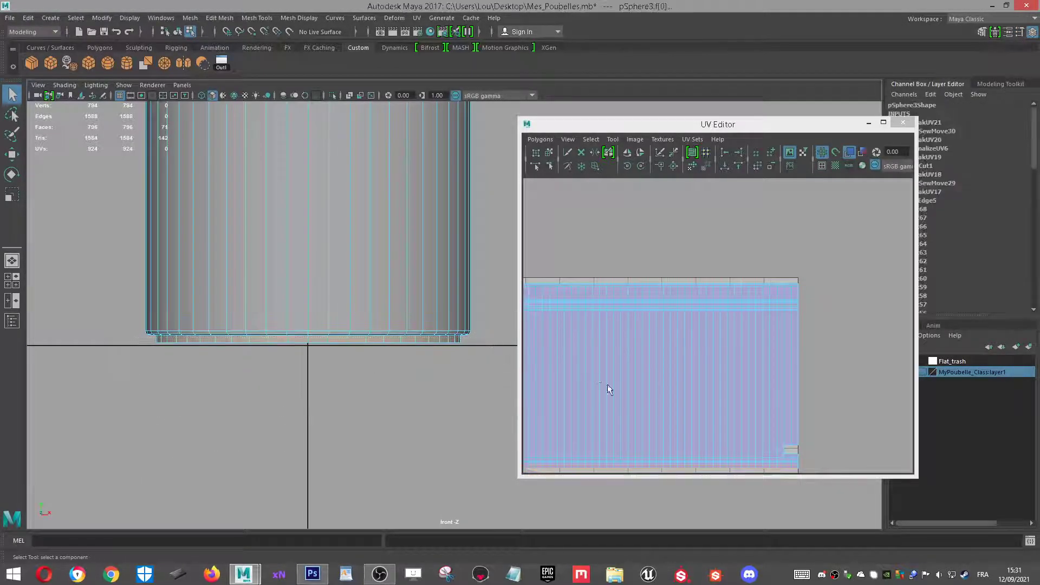
pyautogui.scroll(5, 605, 381)
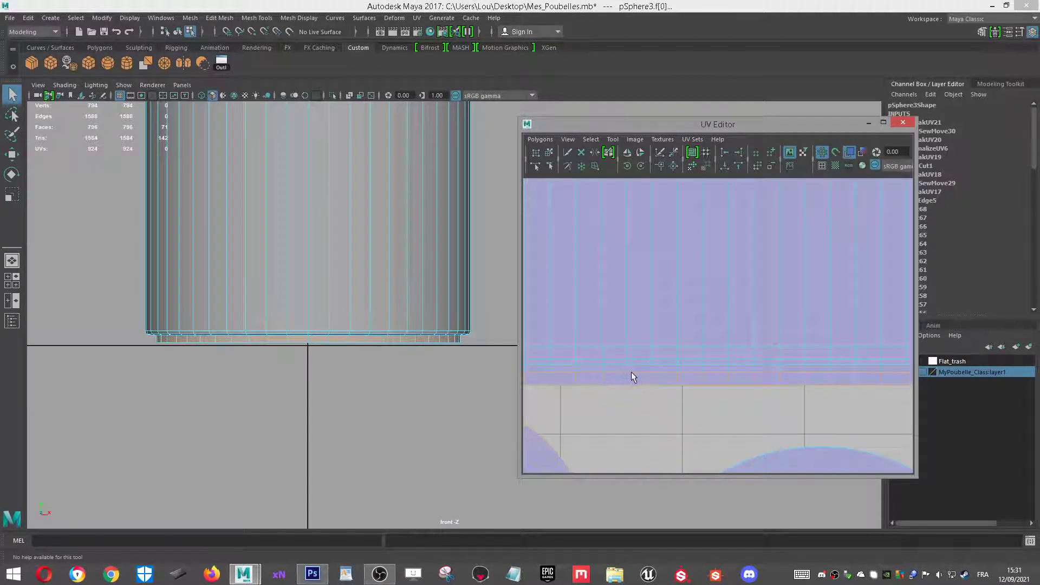
pyautogui.scroll(-5, 833, 374)
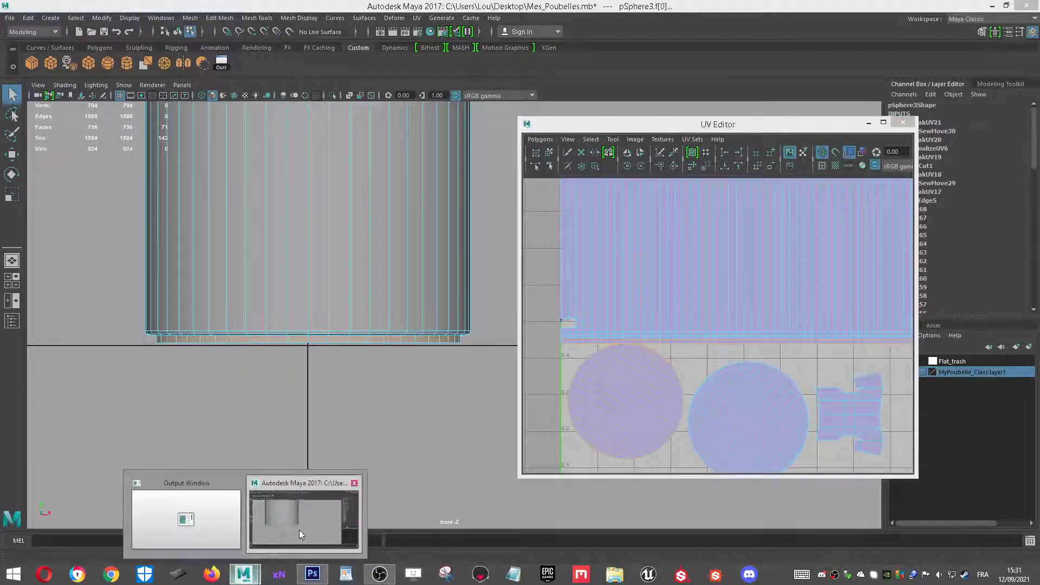
# Switch back to Photoshop and bring the texture's left circular UV shell into close view.
pyautogui.click(312, 575)
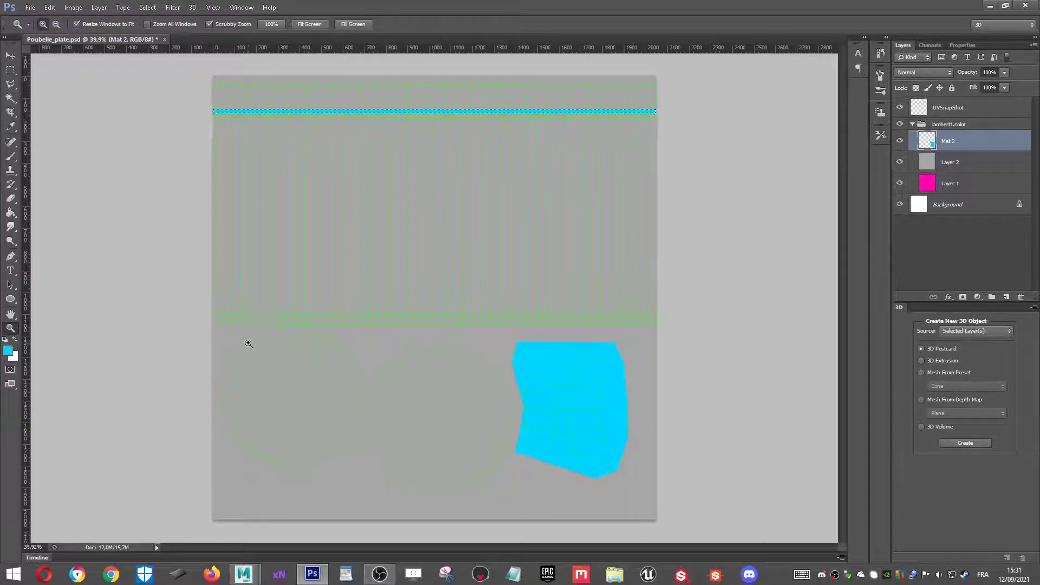
pyautogui.moveTo(196, 392); pyautogui.dragTo(220, 399)
pyautogui.scroll(-3, 220, 417)
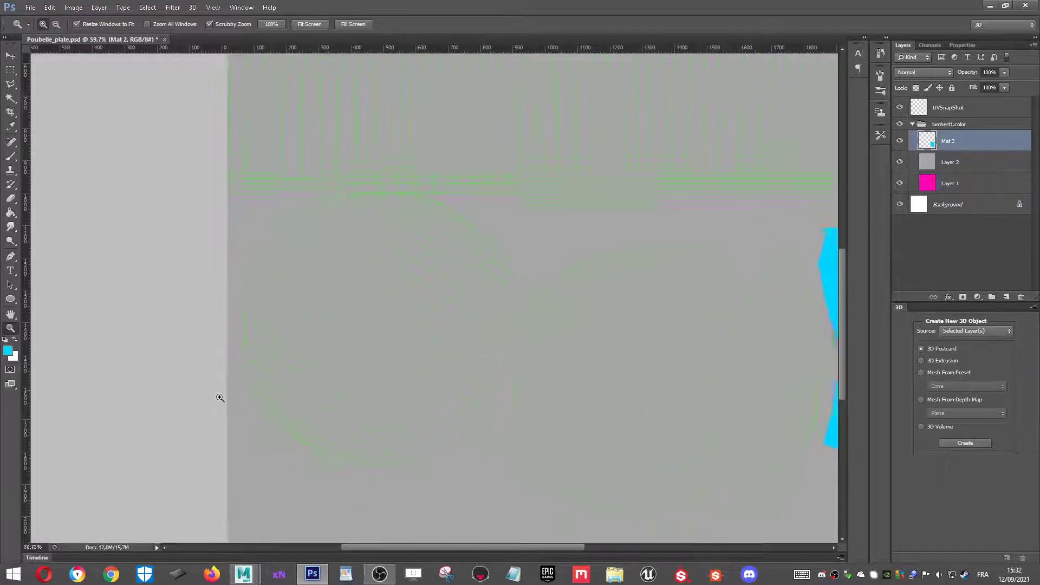
# Try to fit an elliptical marquee selection around the left circular UV shell.
pyautogui.moveTo(11, 71); pyautogui.dragTo(54, 77)
pyautogui.moveTo(399, 328); pyautogui.dragTo(647, 161)
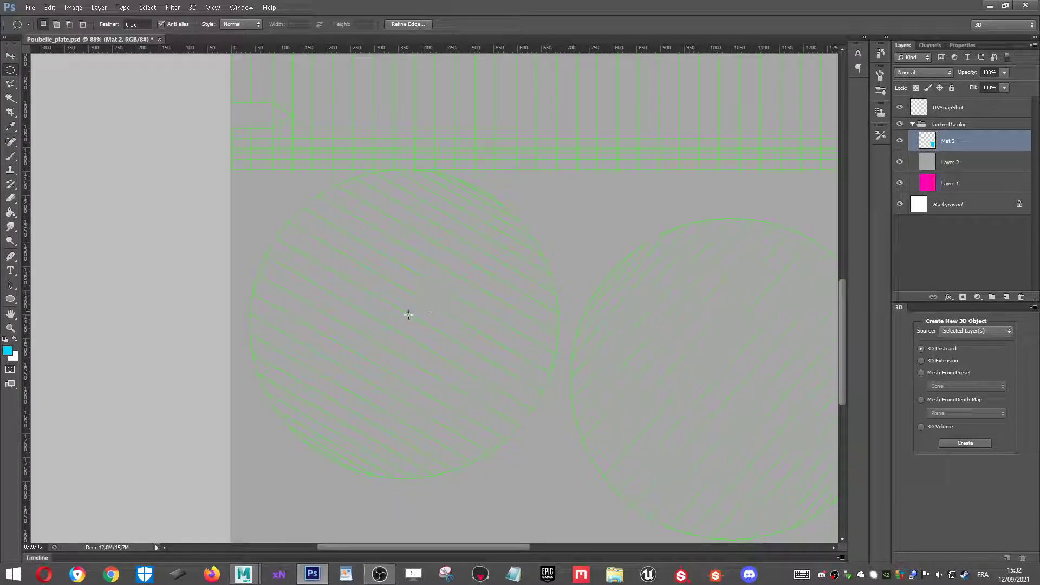
pyautogui.keyDown('alt'); pyautogui.keyDown('shift'); pyautogui.moveTo(409, 314); pyautogui.dragTo(671, 153); pyautogui.keyUp('shift'); pyautogui.keyUp('alt')
pyautogui.hotkey('ctrl', 'd')
pyautogui.keyDown('alt'); pyautogui.keyDown('shift'); pyautogui.moveTo(405, 319); pyautogui.dragTo(510, 222); pyautogui.keyUp('shift'); pyautogui.keyUp('alt')
pyautogui.click(11, 70)
pyautogui.click(59, 68)
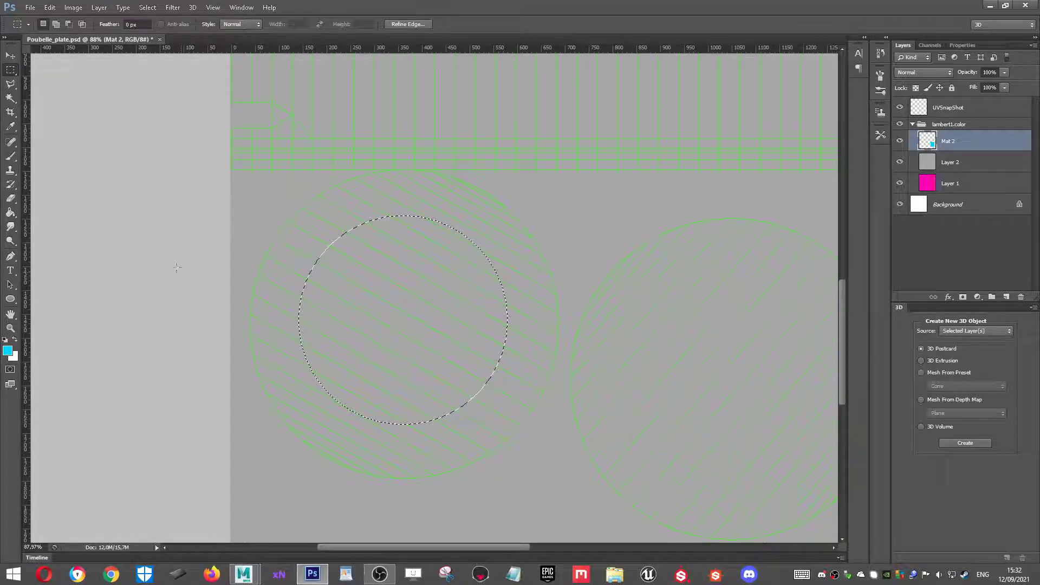
# Draw a polygonal lasso selection around the left circular UV shell and along the bottom strip of the body's shell.
pyautogui.click(11, 84)
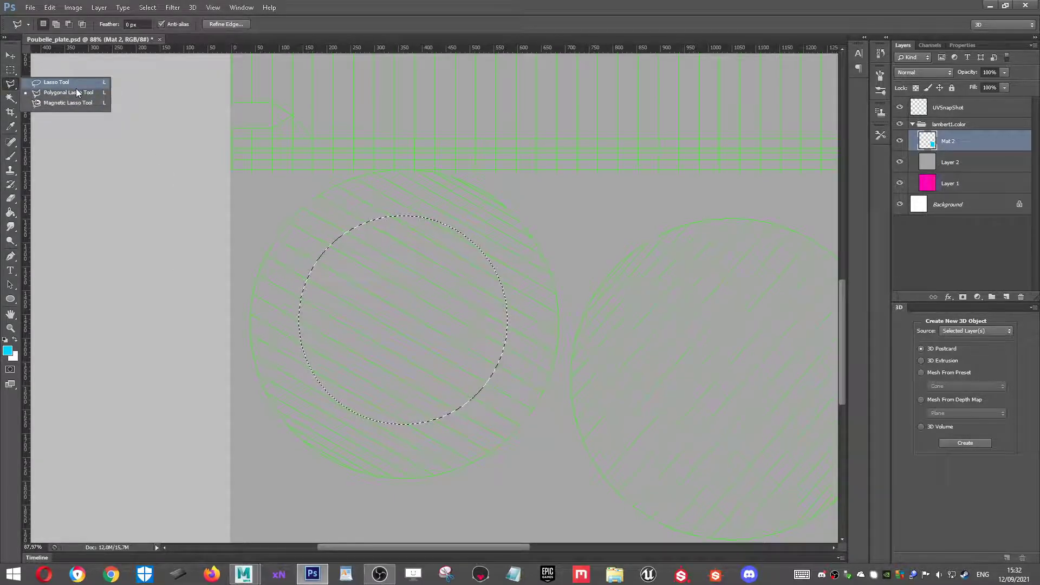
pyautogui.click(59, 93)
pyautogui.click(308, 180)
pyautogui.click(233, 375)
pyautogui.click(377, 505)
pyautogui.click(449, 510)
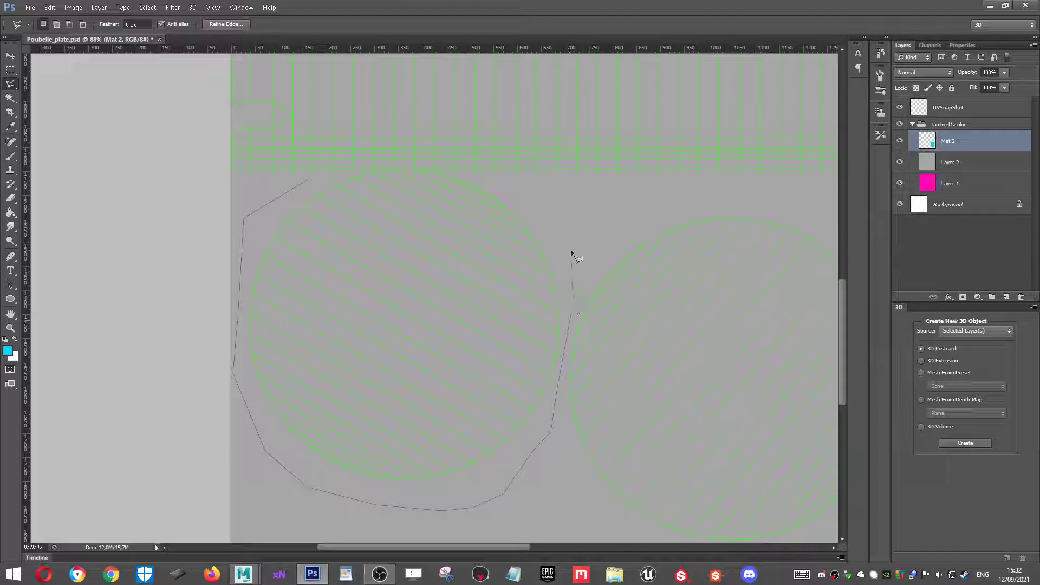
pyautogui.click(533, 182)
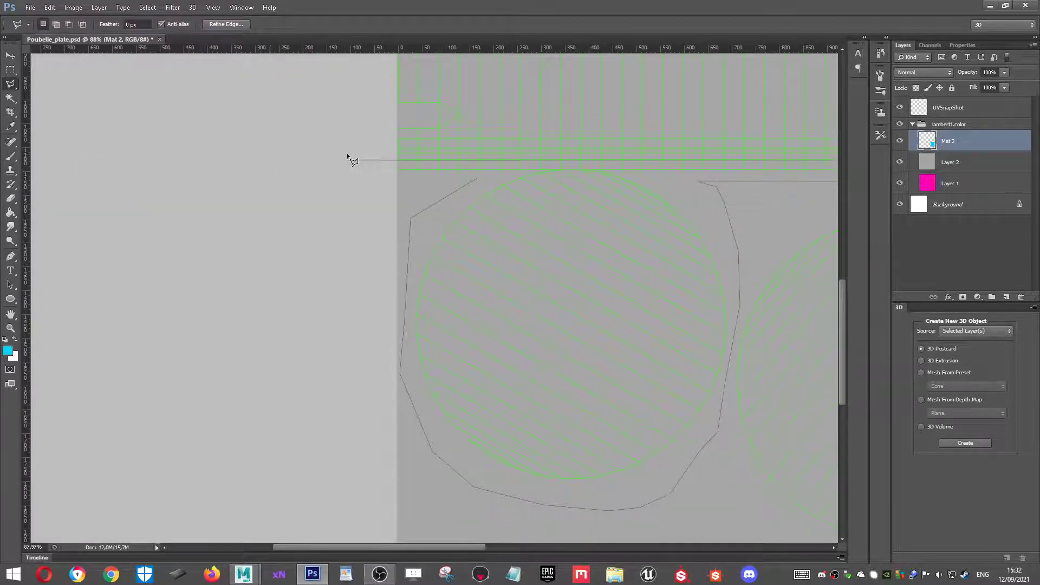
pyautogui.doubleClick(456, 182)
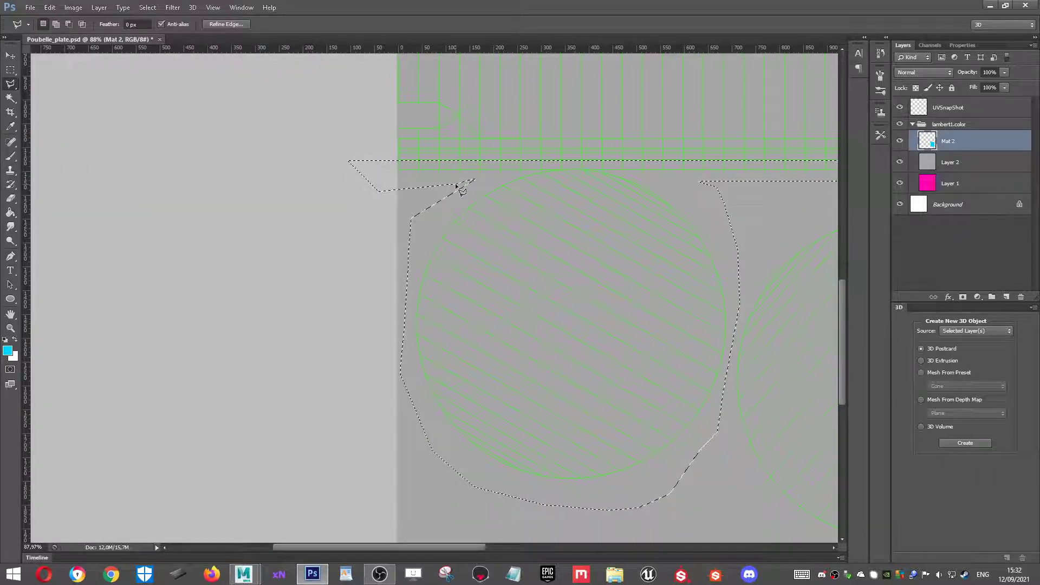
# Fill the circle and bottom strip selection on the Mat 2 layer with the cyan foreground color.
pyautogui.click(10, 213)
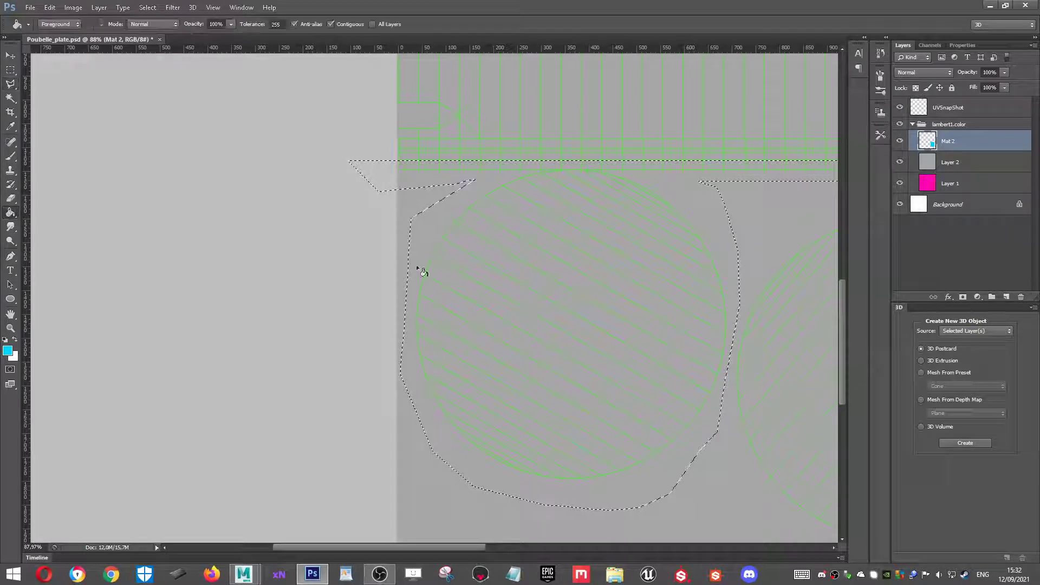
pyautogui.click(496, 228)
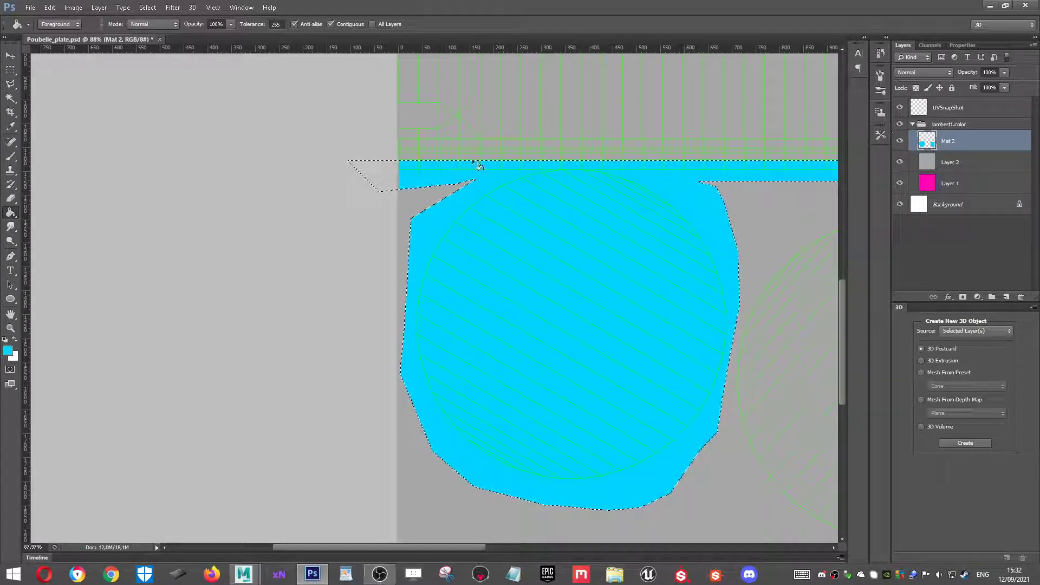
pyautogui.click(10, 329)
pyautogui.moveTo(475, 263); pyautogui.dragTo(407, 214)
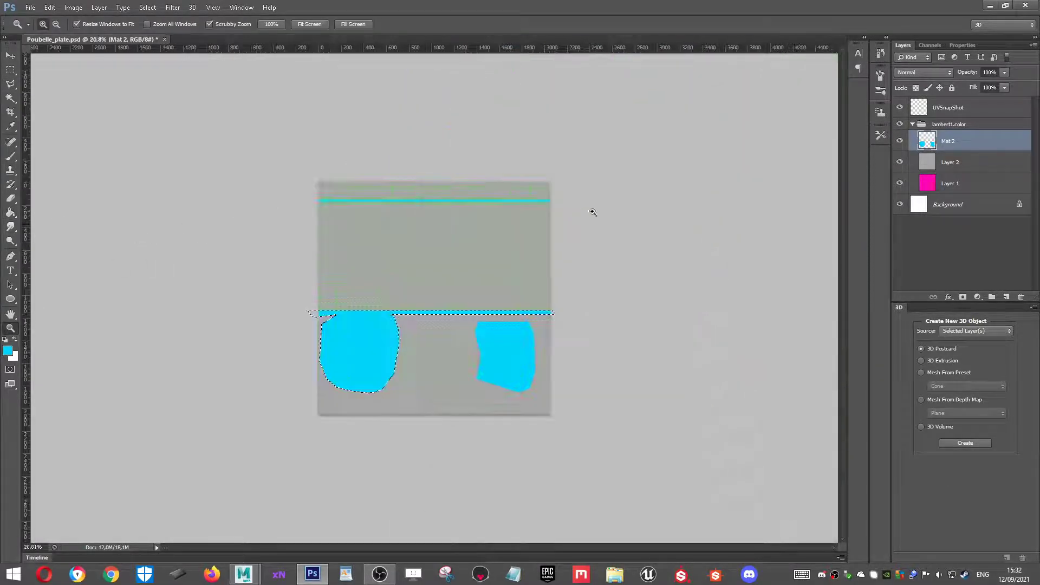
pyautogui.moveTo(522, 311); pyautogui.dragTo(548, 311)
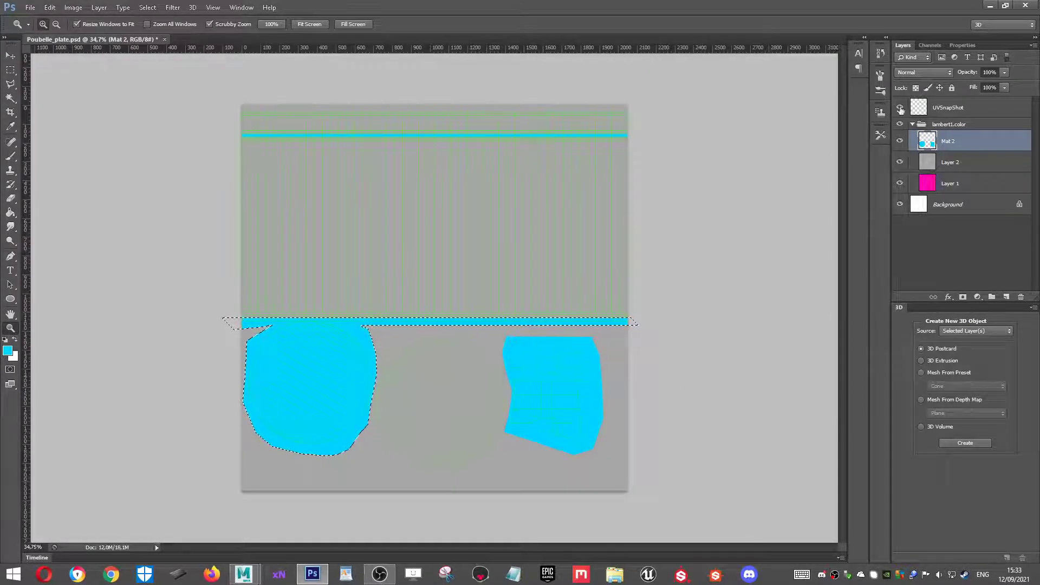
# Hide Layer 2 and clear the selection, viewing the colors briefly without the UVSnapShot overlay.
pyautogui.click(901, 108)
pyautogui.click(900, 162)
pyautogui.hotkey('ctrl', 'd')
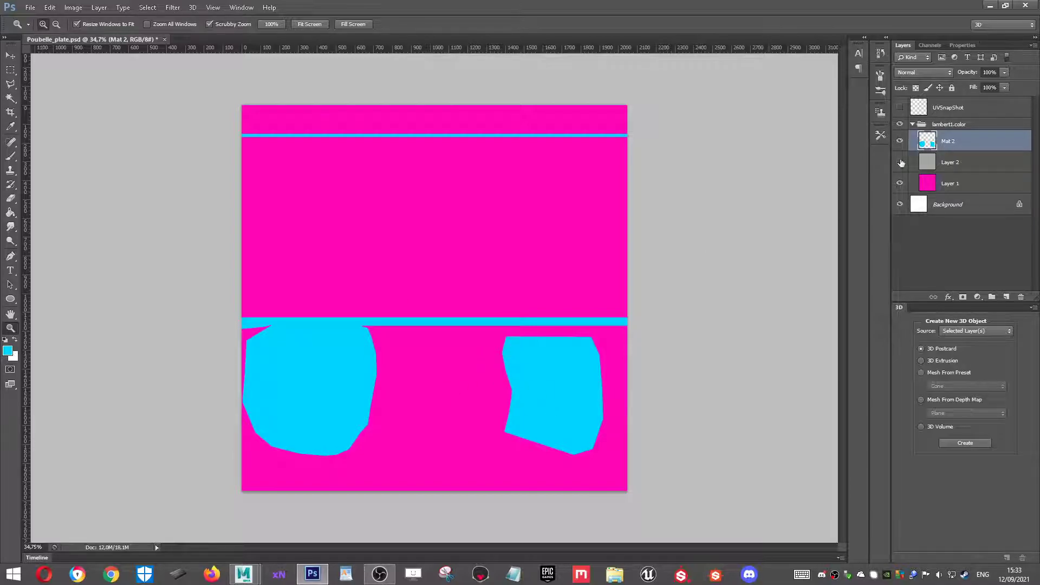
pyautogui.click(901, 109)
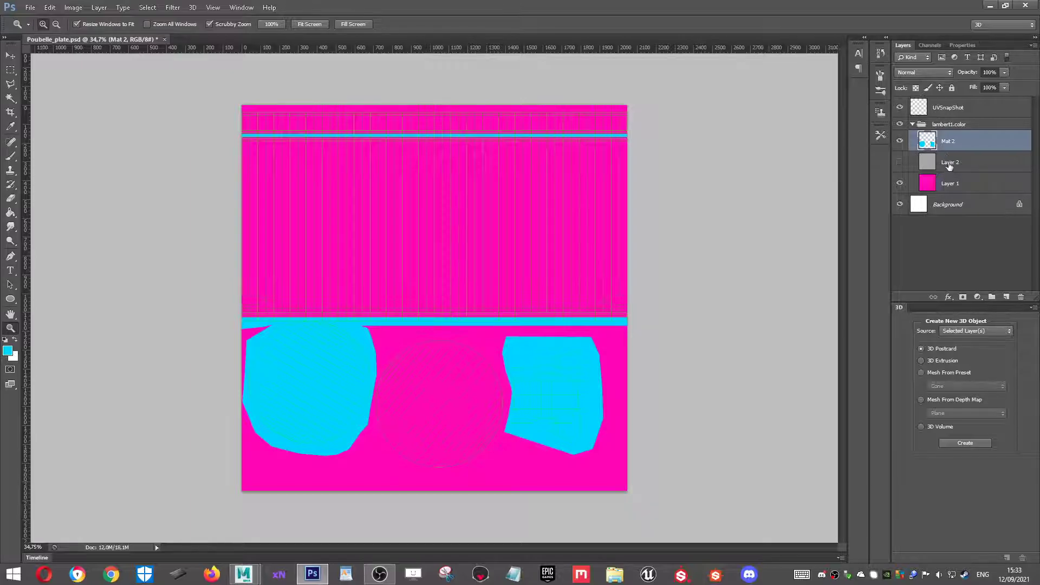
# Delete the gray Layer 2.
pyautogui.click(948, 163)
pyautogui.click(1021, 296)
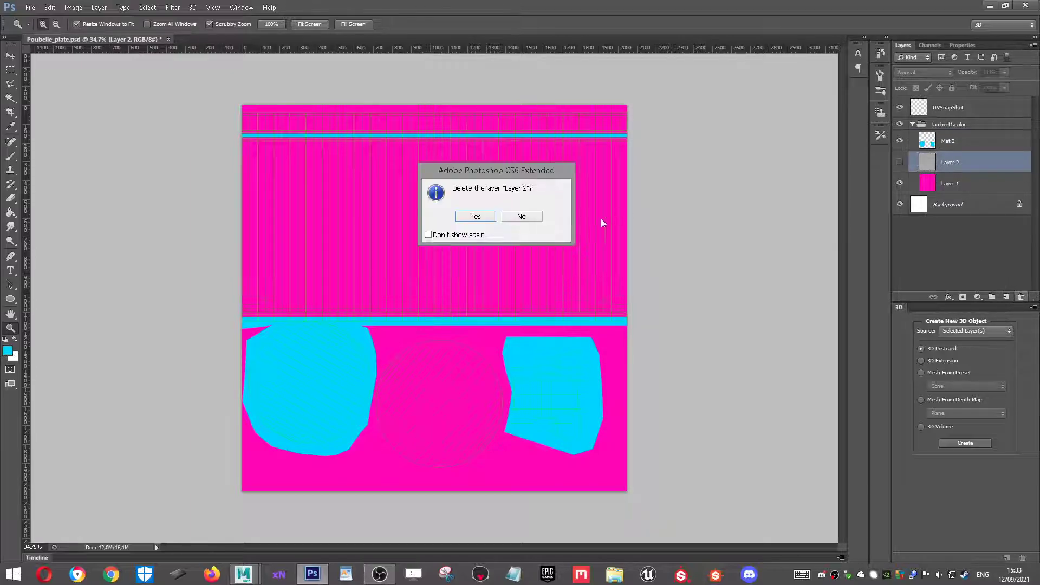
pyautogui.click(475, 218)
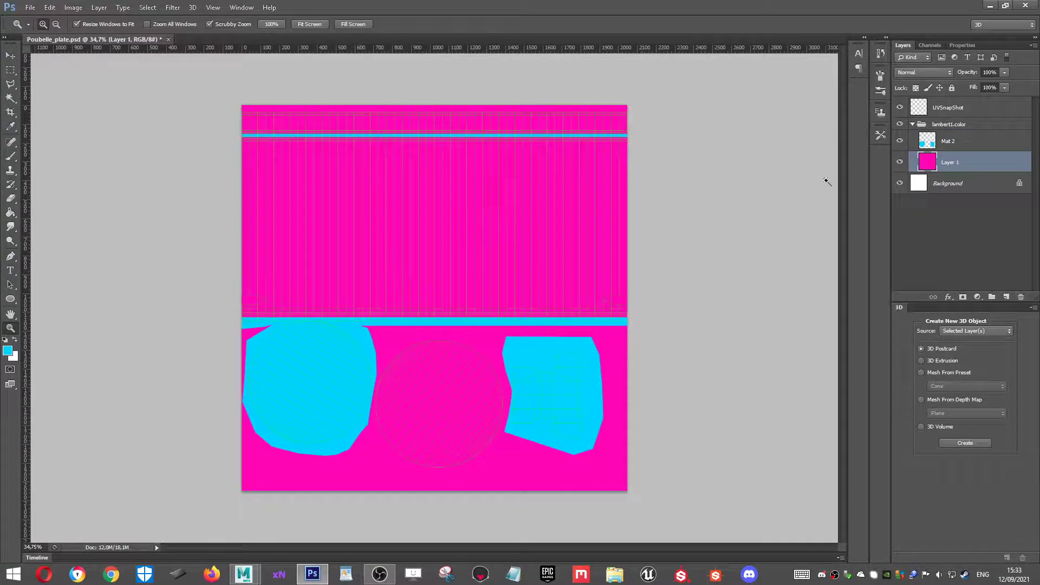
# Create a new group inside lambert1.color and move the Mat 2 and Layer 1 layers into it.
pyautogui.keyDown('shift'); pyautogui.click(973, 143); pyautogui.keyUp('shift')
pyautogui.click(992, 297)
pyautogui.click(901, 137)
pyautogui.click(900, 137)
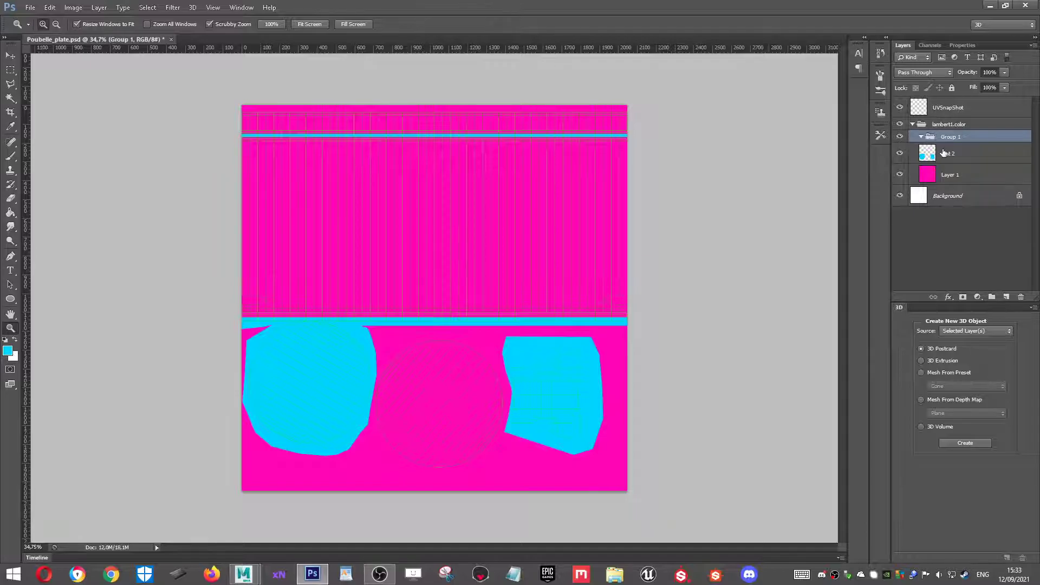
pyautogui.click(944, 153)
pyautogui.keyDown('shift'); pyautogui.click(953, 176); pyautogui.keyUp('shift')
pyautogui.moveTo(953, 173); pyautogui.dragTo(954, 139)
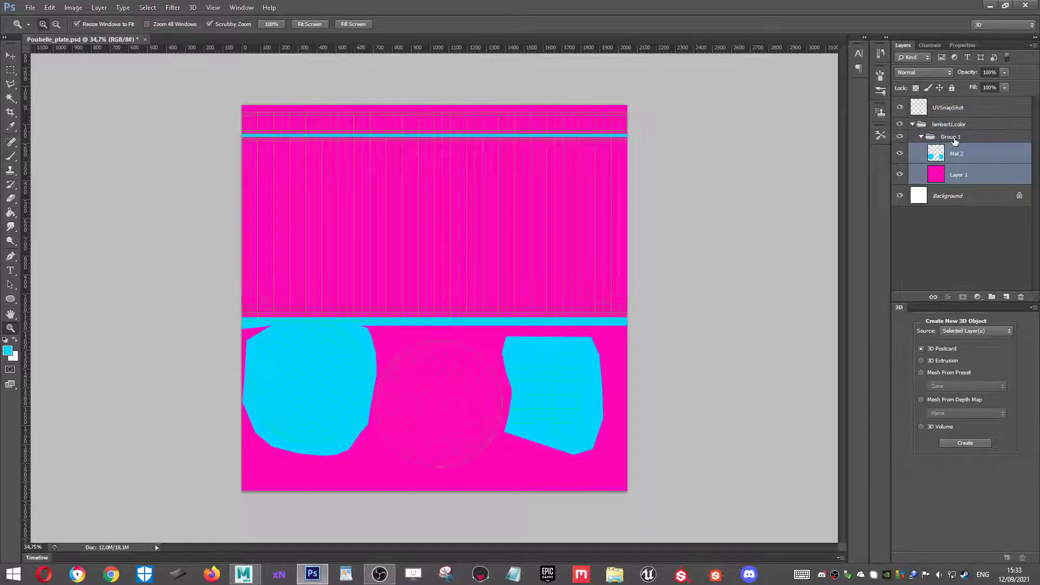
# Toggle the visibility of the new layer group to check its effect on the texture.
pyautogui.click(901, 139)
pyautogui.click(901, 138)
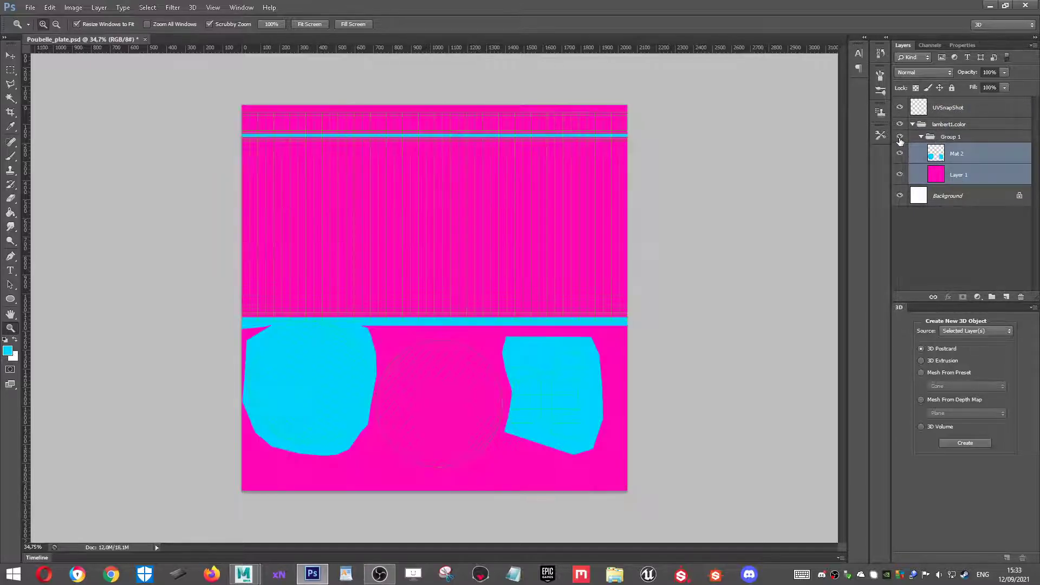
pyautogui.click(900, 138)
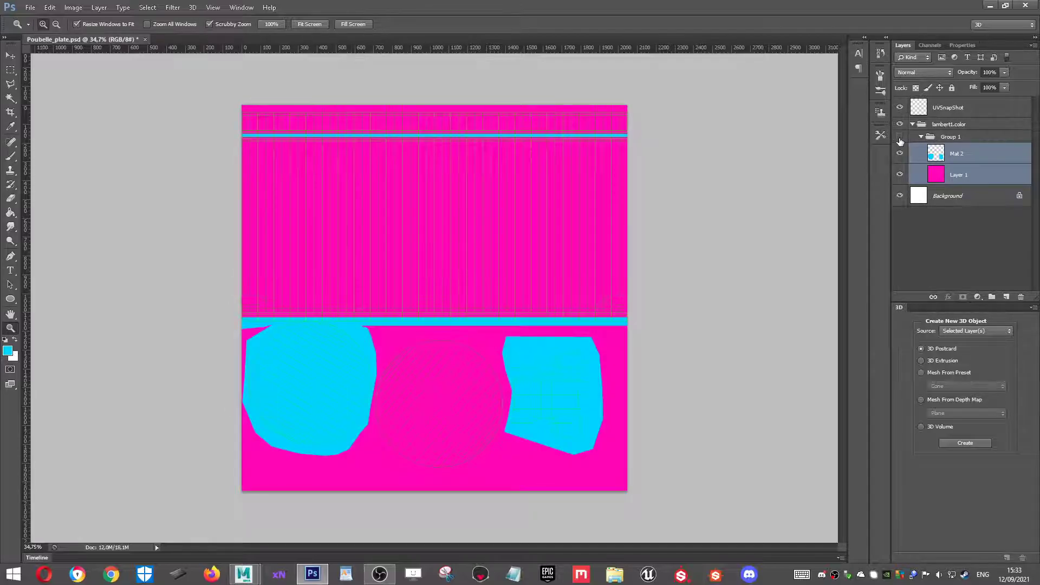
# Switch Group 1 off and back on to check the painted colors, and hide the UVSnapShot layer.
pyautogui.click(900, 138)
pyautogui.press('alt')
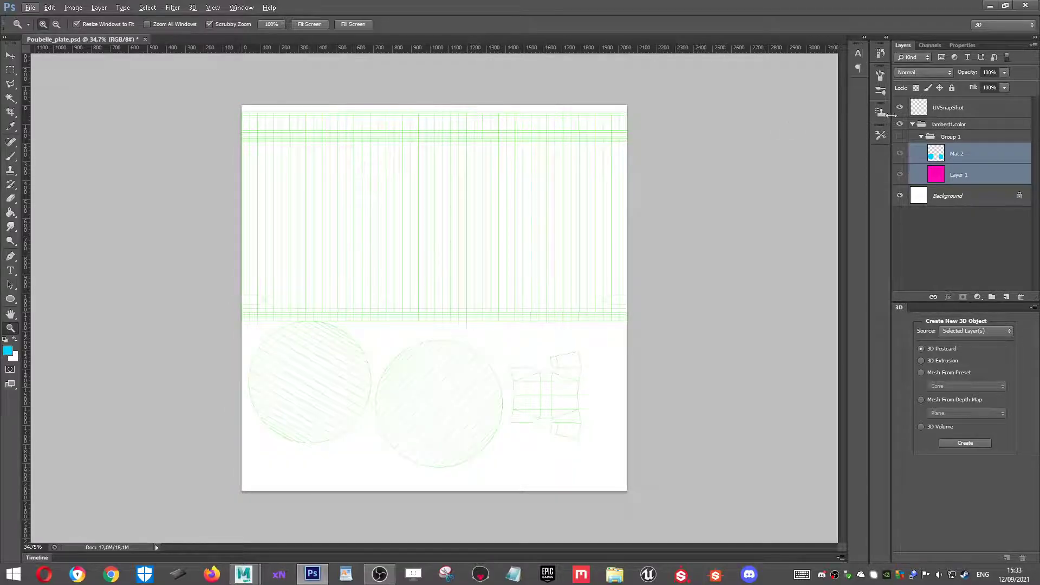
pyautogui.click(900, 138)
pyautogui.click(900, 107)
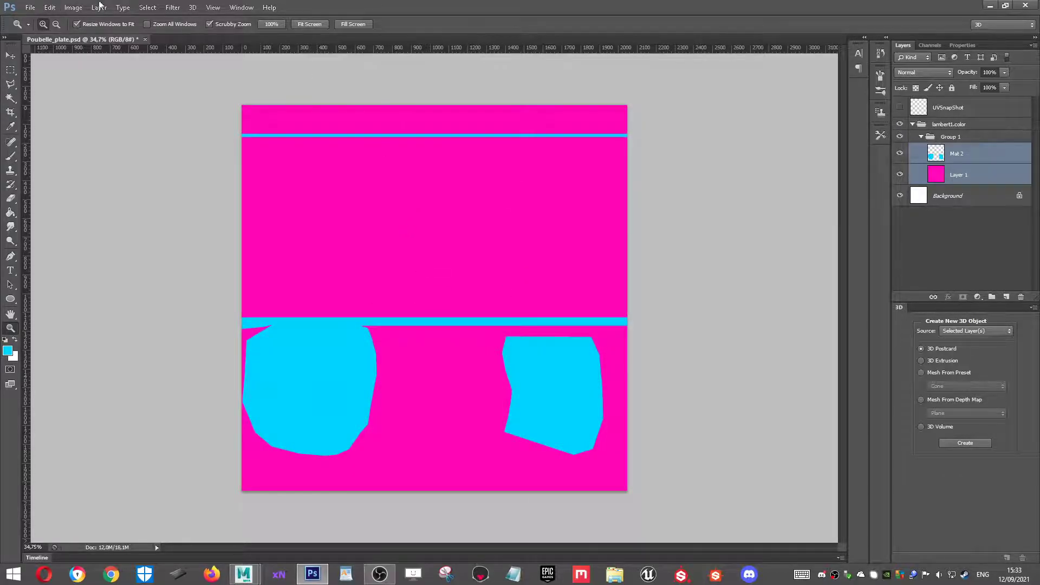
# Save a Targa copy of the texture to the desktop as Poubelle_plateID.tga at 24 bits/pixel.
pyautogui.click(30, 7)
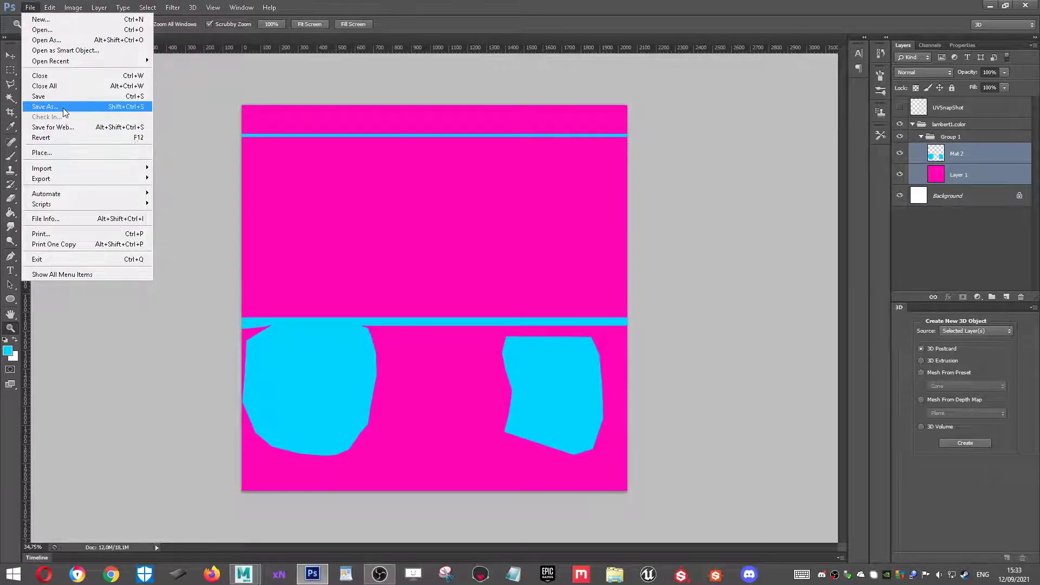
pyautogui.click(54, 107)
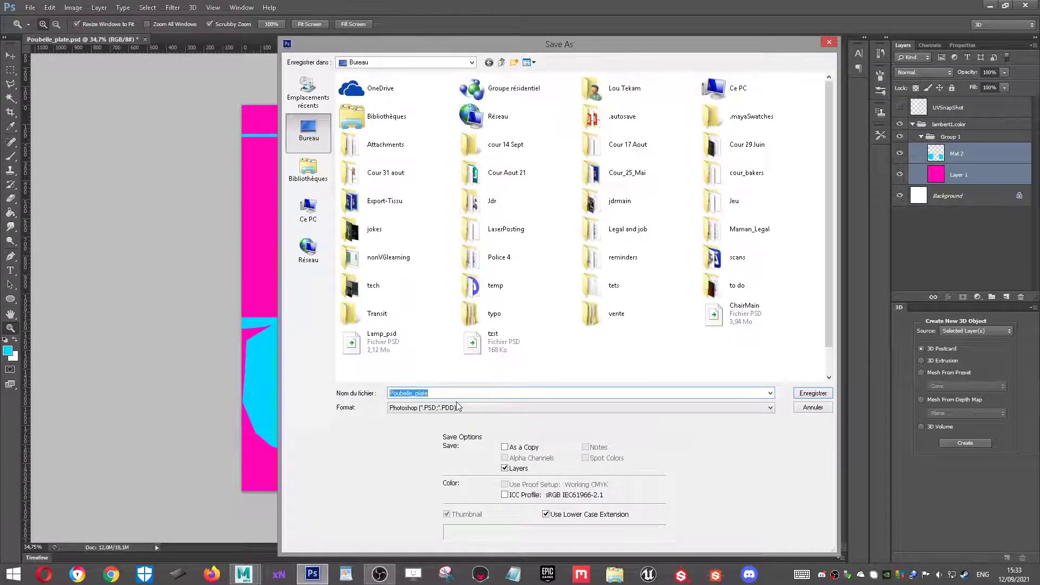
pyautogui.click(435, 394)
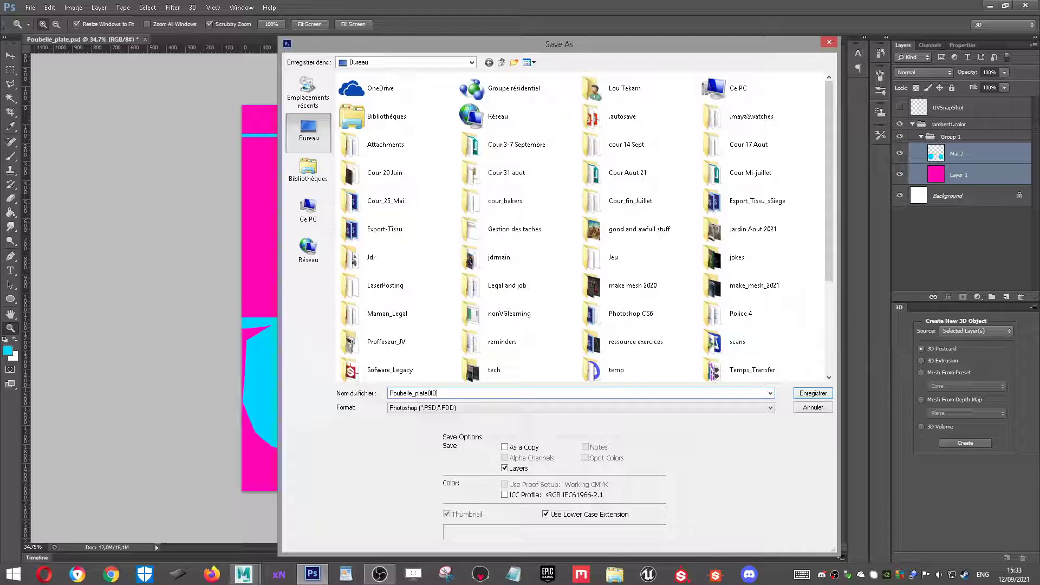
pyautogui.write('3D')
pyautogui.click(426, 410)
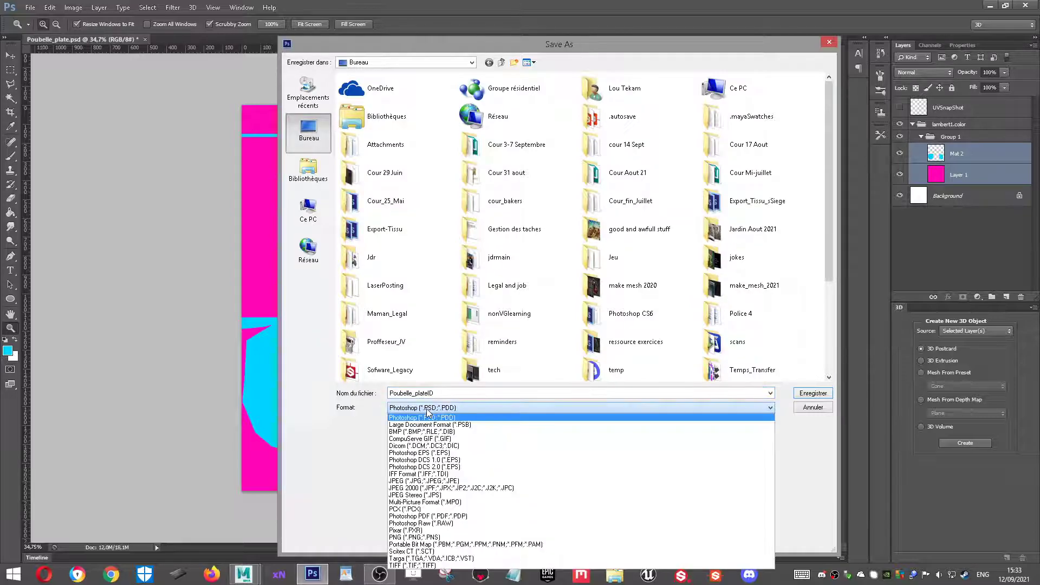
pyautogui.click(447, 560)
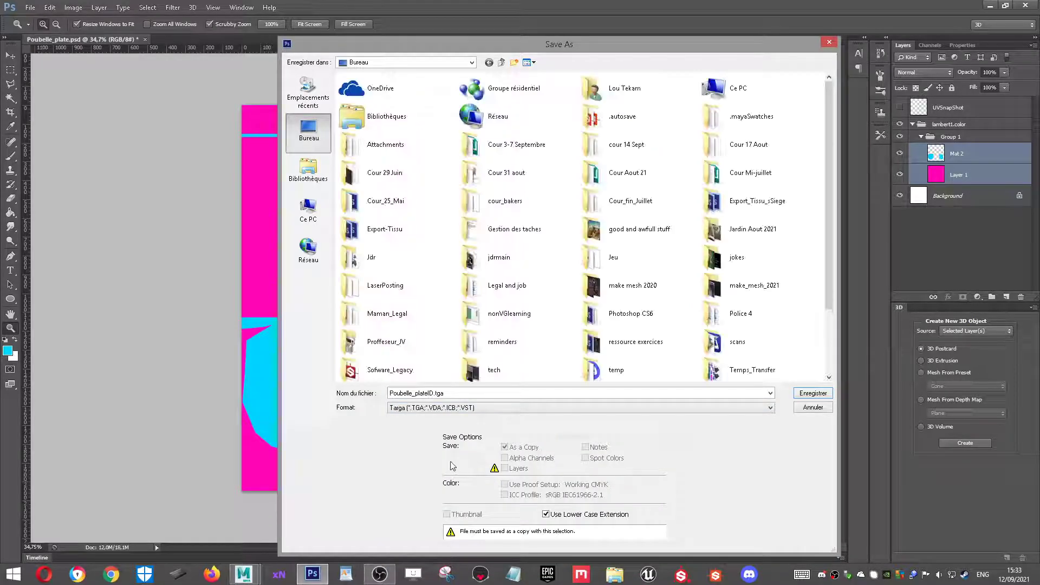
pyautogui.click(813, 395)
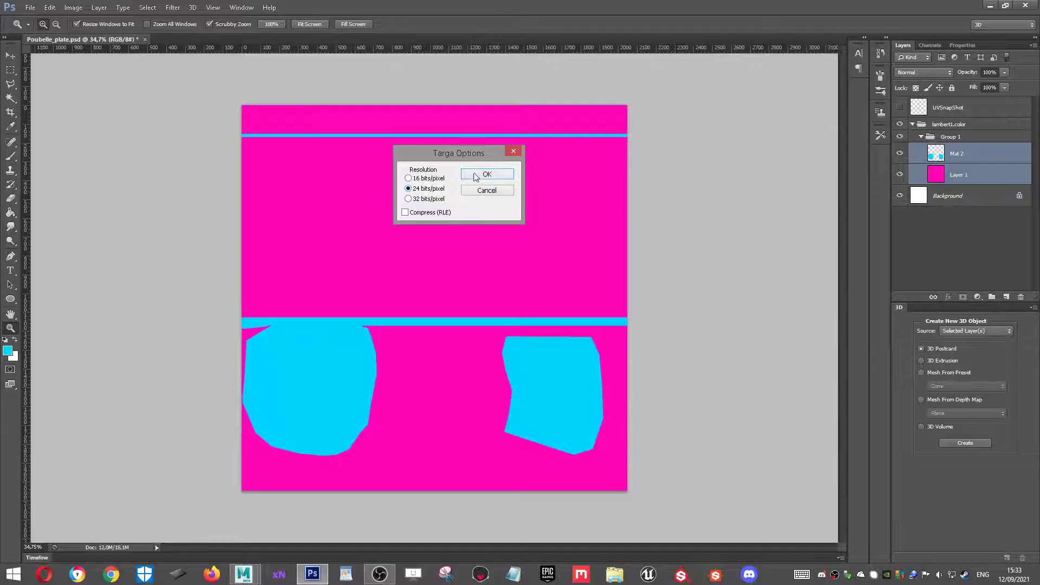
pyautogui.click(475, 175)
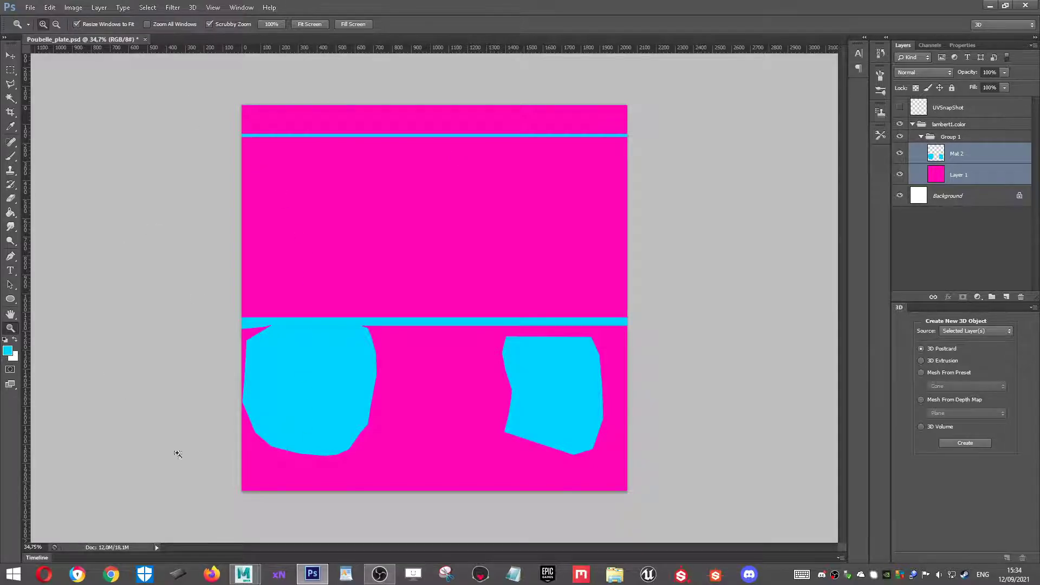
# Switch to Maya, close the UV Editor and change from the front view to the full-size perspective view.
pyautogui.moveTo(244, 574)
pyautogui.click(289, 519)
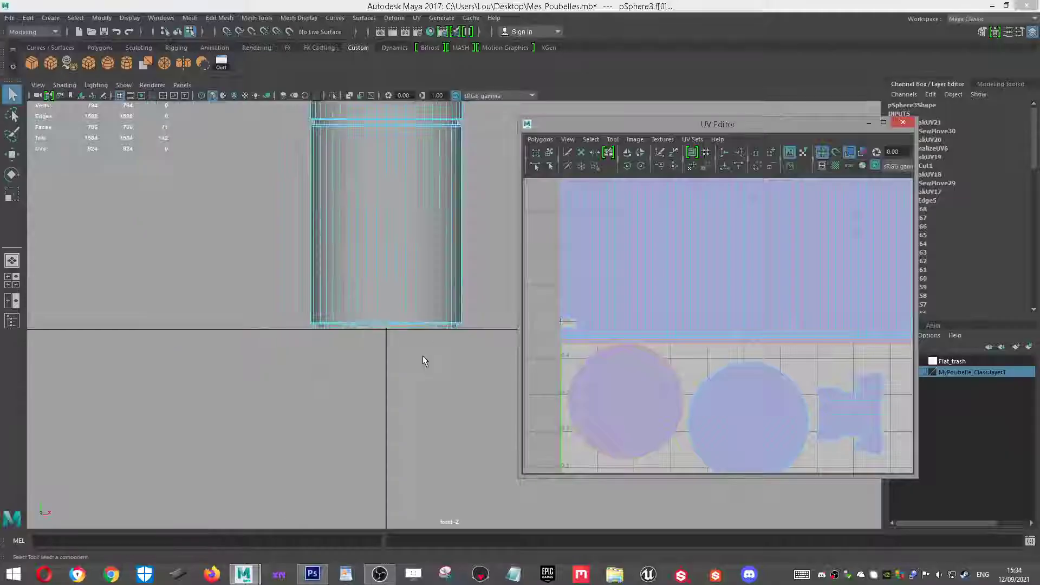
pyautogui.keyDown('alt'); pyautogui.moveTo(425, 243); pyautogui.dragTo(429, 254); pyautogui.keyUp('alt')
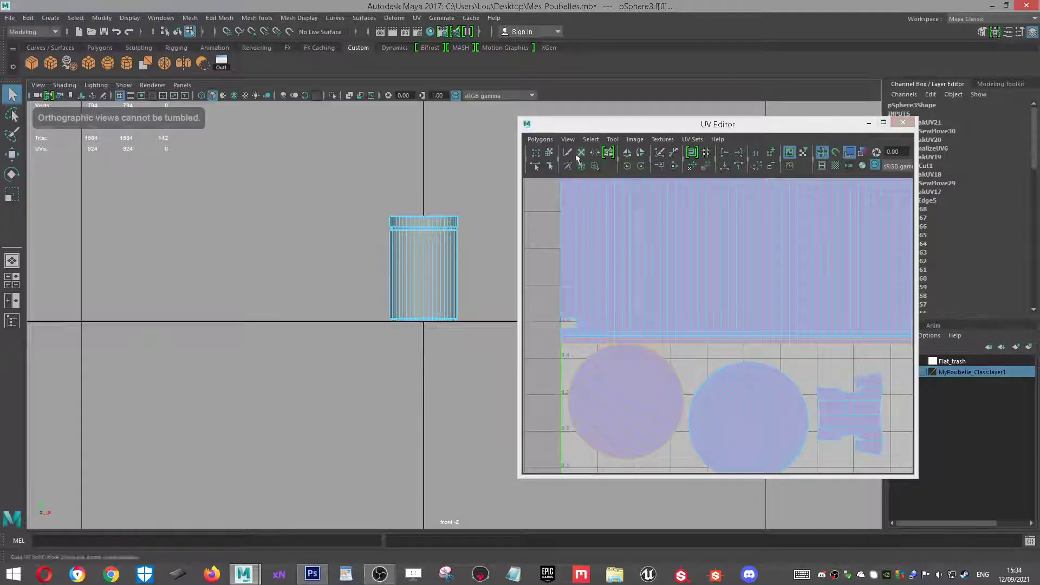
pyautogui.click(903, 123)
pyautogui.press('space')
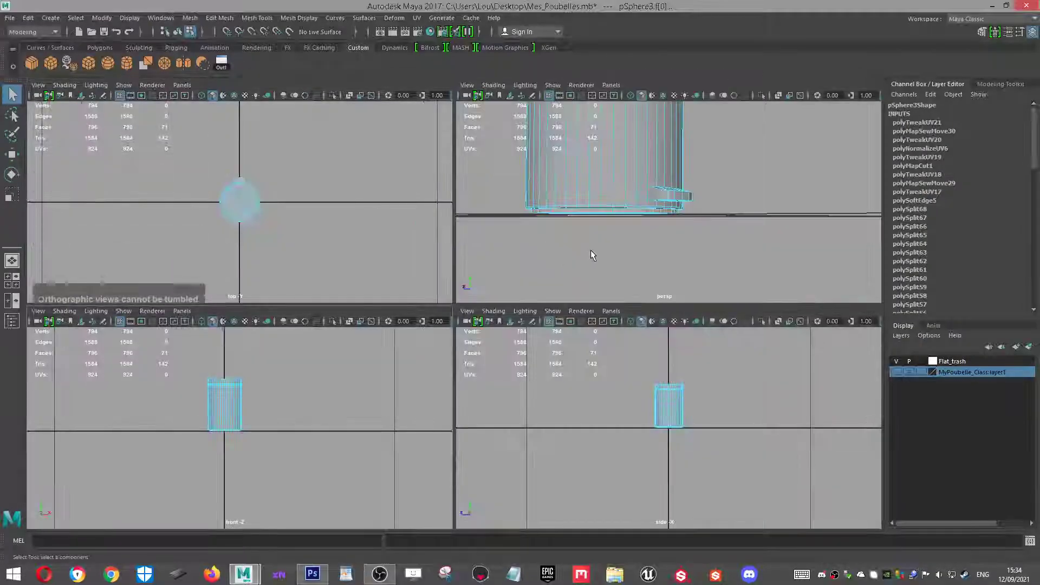
pyautogui.press('space')
# Return the flat trash can to object mode, deselect it and view the whole model in perspective.
pyautogui.scroll(-8, 600, 227)
pyautogui.keyDown('alt'); pyautogui.moveTo(554, 207); pyautogui.dragTo(460, 232); pyautogui.keyUp('alt')
pyautogui.scroll(1, 460, 232)
pyautogui.moveTo(402, 206); pyautogui.dragTo(456, 190, button='right')
pyautogui.click(500, 216)
pyautogui.keyDown('alt'); pyautogui.moveTo(490, 208); pyautogui.dragTo(497, 262, button='middle'); pyautogui.keyUp('alt')
pyautogui.scroll(5, 497, 262)
pyautogui.keyDown('alt'); pyautogui.moveTo(497, 262); pyautogui.dragTo(512, 221); pyautogui.keyUp('alt')
pyautogui.keyDown('alt'); pyautogui.moveTo(530, 219); pyautogui.dragTo(540, 284, button='middle'); pyautogui.keyUp('alt')
pyautogui.scroll(-3, 539, 284)
pyautogui.keyDown('alt'); pyautogui.moveTo(661, 321); pyautogui.dragTo(665, 301, button='middle'); pyautogui.keyUp('alt')
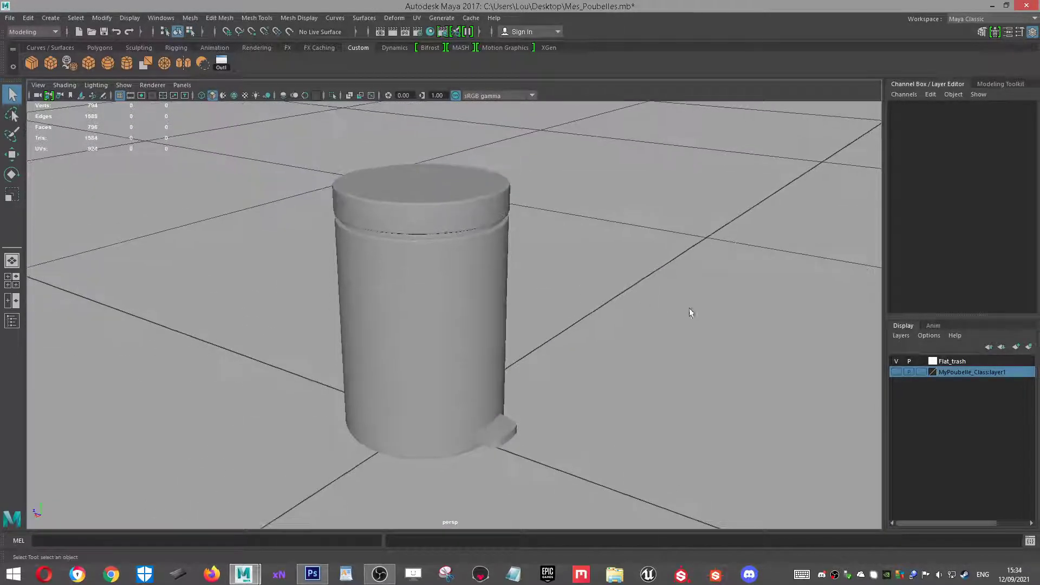
# Hide the Flat_trash display layer, show MyPoubelle_Class:layer1, and select and frame the round trash can.
pyautogui.click(897, 363)
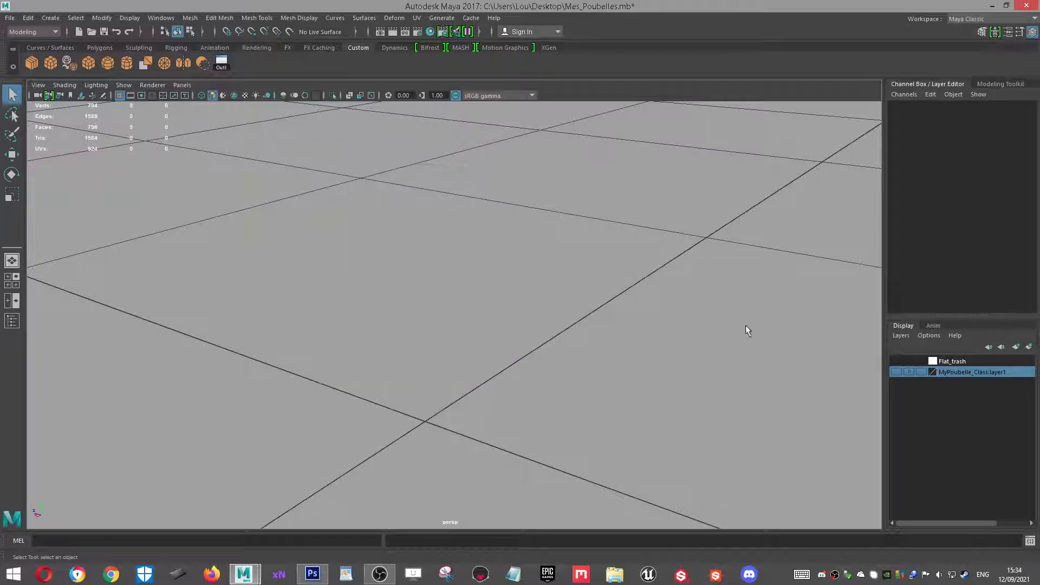
pyautogui.click(898, 372)
pyautogui.scroll(2, 602, 325)
pyautogui.keyDown('alt'); pyautogui.moveTo(602, 325); pyautogui.dragTo(449, 271); pyautogui.keyUp('alt')
pyautogui.click(447, 268)
pyautogui.press('f')
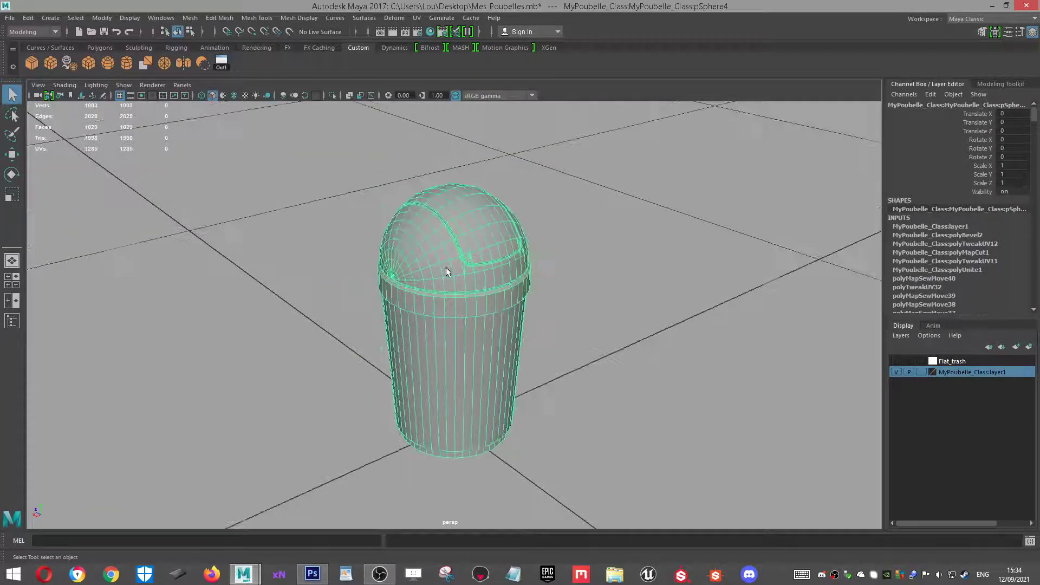
# Open the UV Editor for the round trash can and view its UV layout beside the model.
pyautogui.click(417, 18)
pyautogui.click(448, 55)
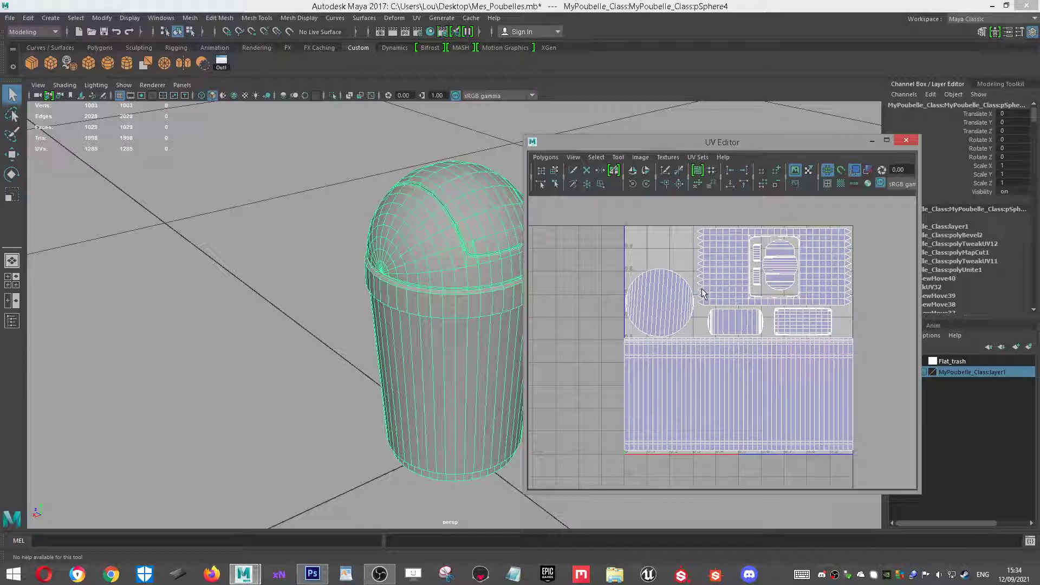
pyautogui.scroll(2, 702, 289)
pyautogui.scroll(-2, 684, 284)
pyautogui.keyDown('alt'); pyautogui.moveTo(442, 352); pyautogui.dragTo(402, 368, button='middle'); pyautogui.keyUp('alt')
pyautogui.keyDown('alt'); pyautogui.moveTo(403, 369); pyautogui.dragTo(390, 372); pyautogui.keyUp('alt')
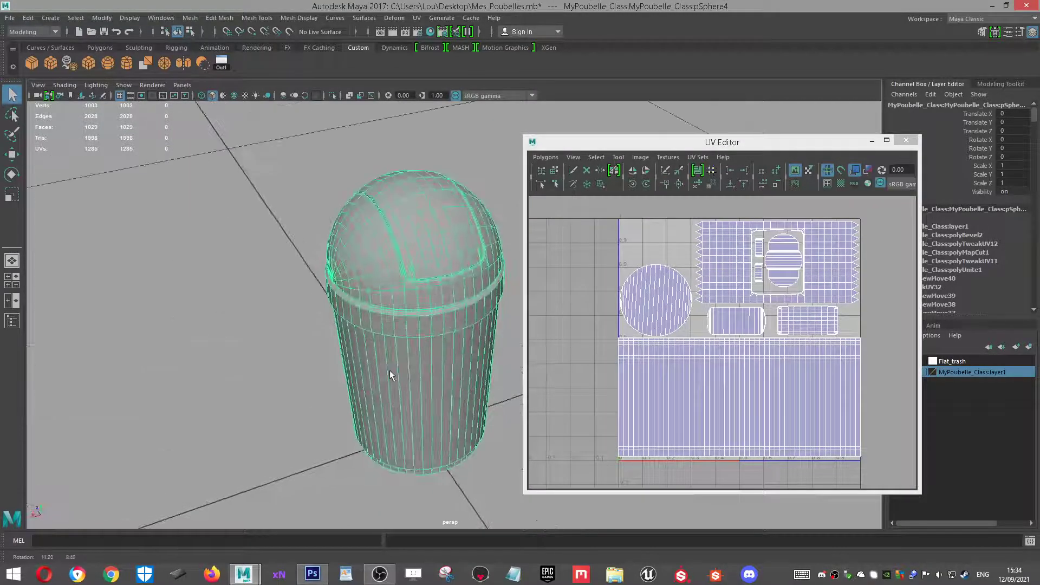
# Start creating a PSD network for the round trash can and set its image file to Poubelle_ronde.psd on the Desktop.
pyautogui.click(642, 158)
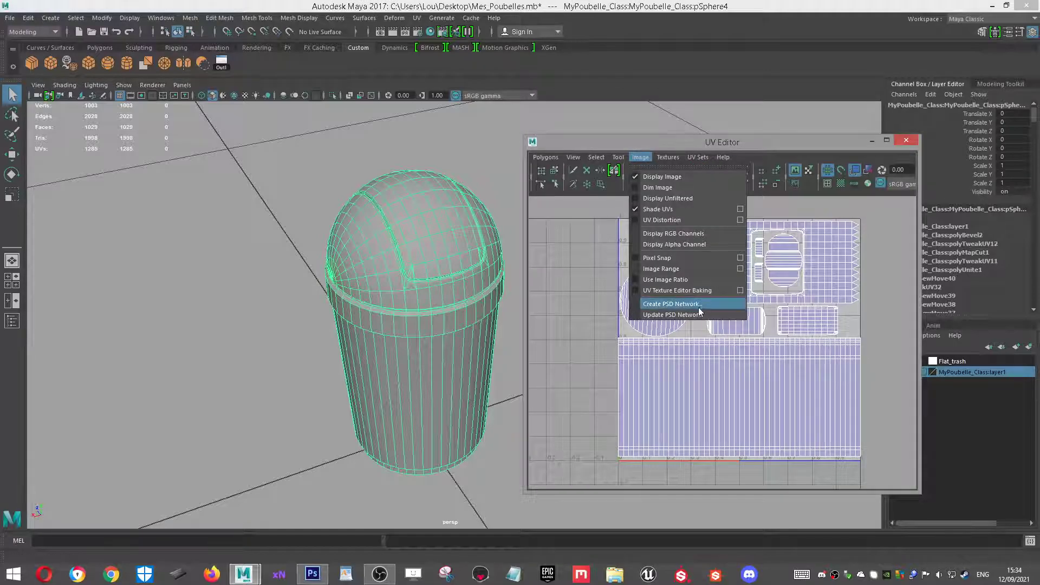
pyautogui.click(695, 305)
pyautogui.click(630, 146)
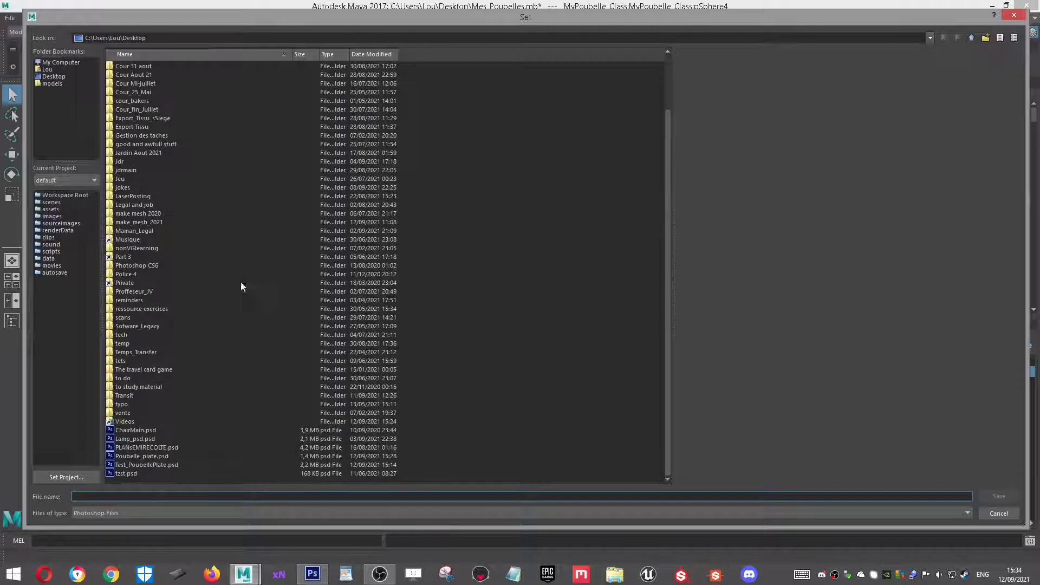
pyautogui.click(148, 456)
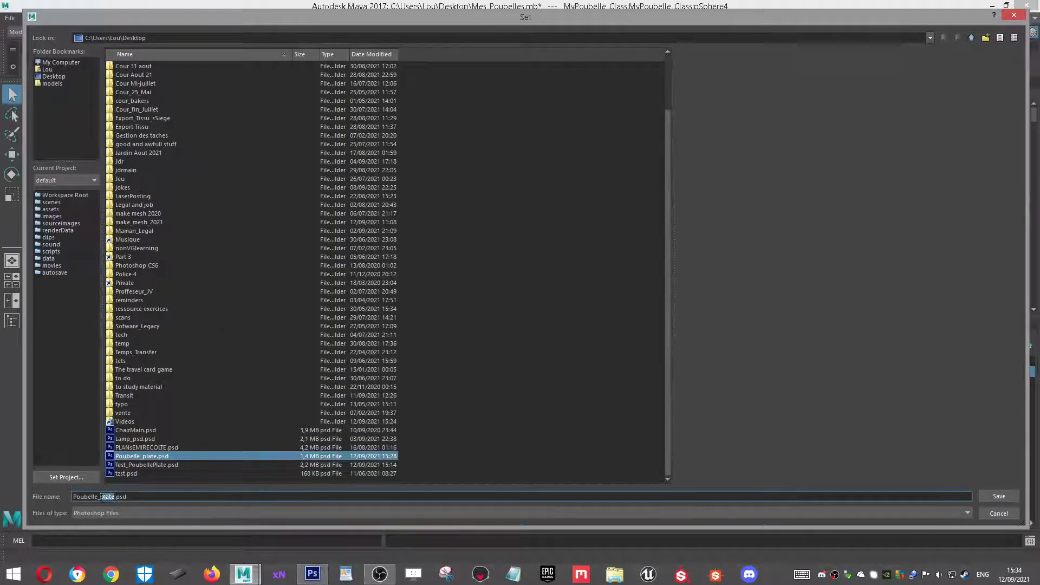
pyautogui.write('ronde')
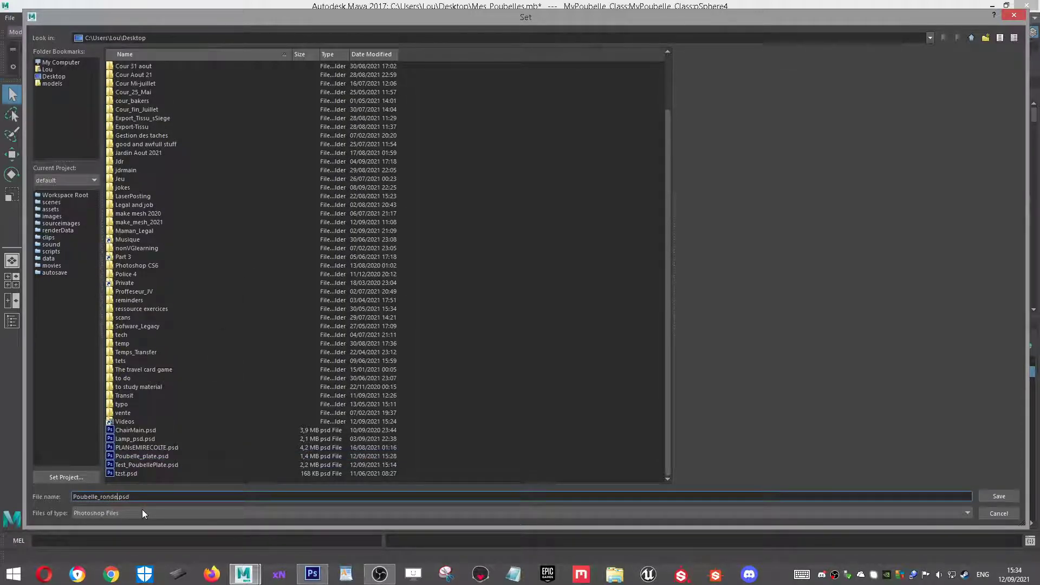
pyautogui.click(1007, 498)
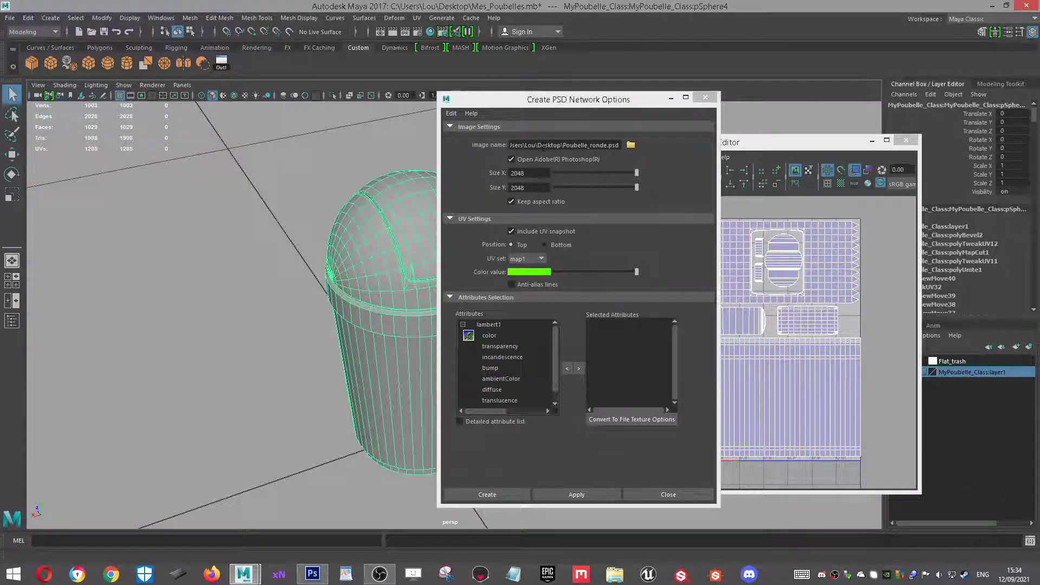
# Set the UV snapshot color to magenta, add lambert1's color attribute, and create the PSD network.
pyautogui.click(531, 272)
pyautogui.click(630, 301)
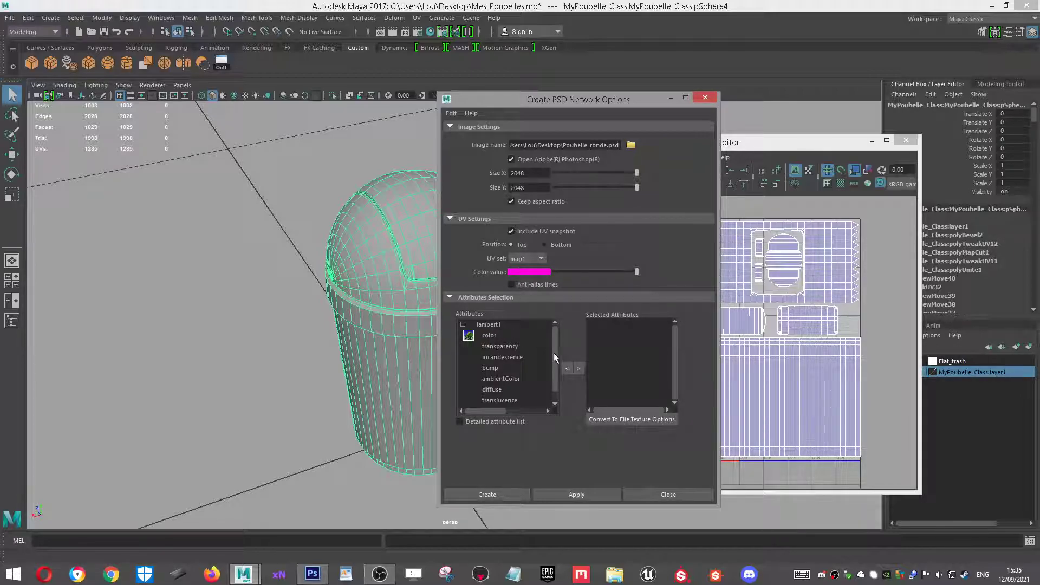
pyautogui.click(490, 336)
pyautogui.click(579, 368)
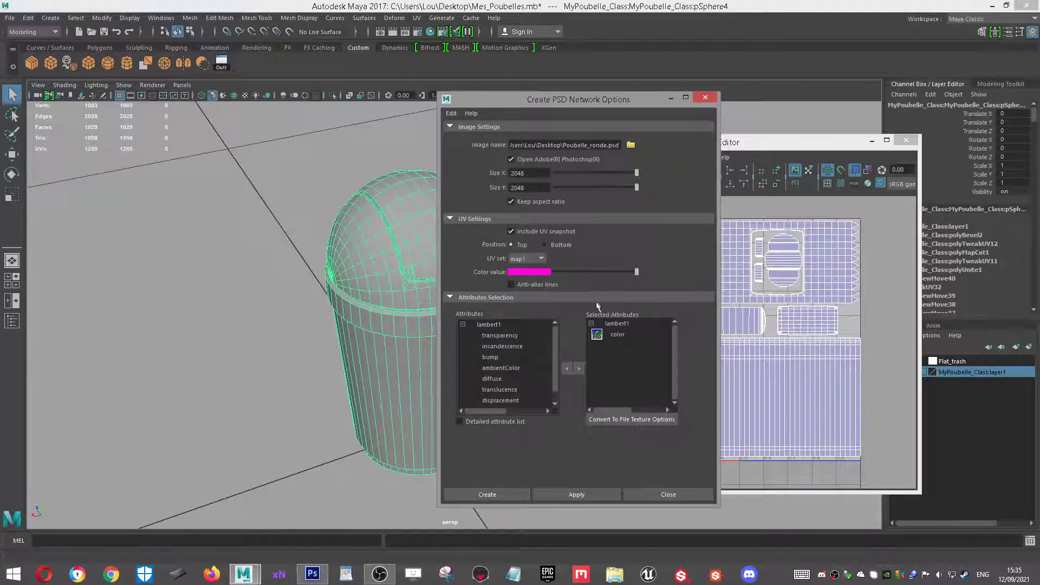
pyautogui.click(506, 492)
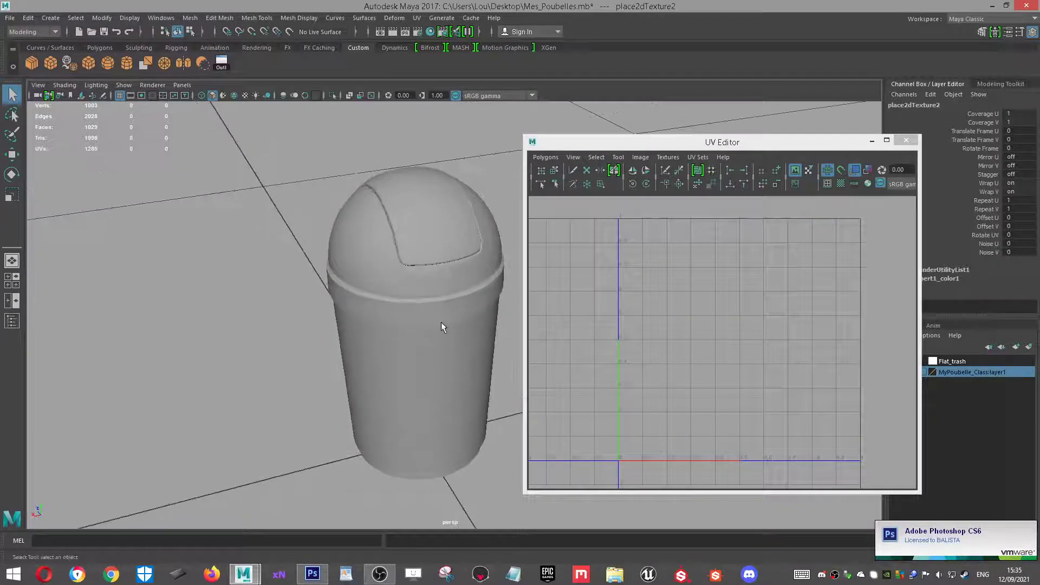
# Reselect the round trash can and select the faces of the two small rectangular UV shells below the dome shell.
pyautogui.click(456, 323)
pyautogui.press('f')
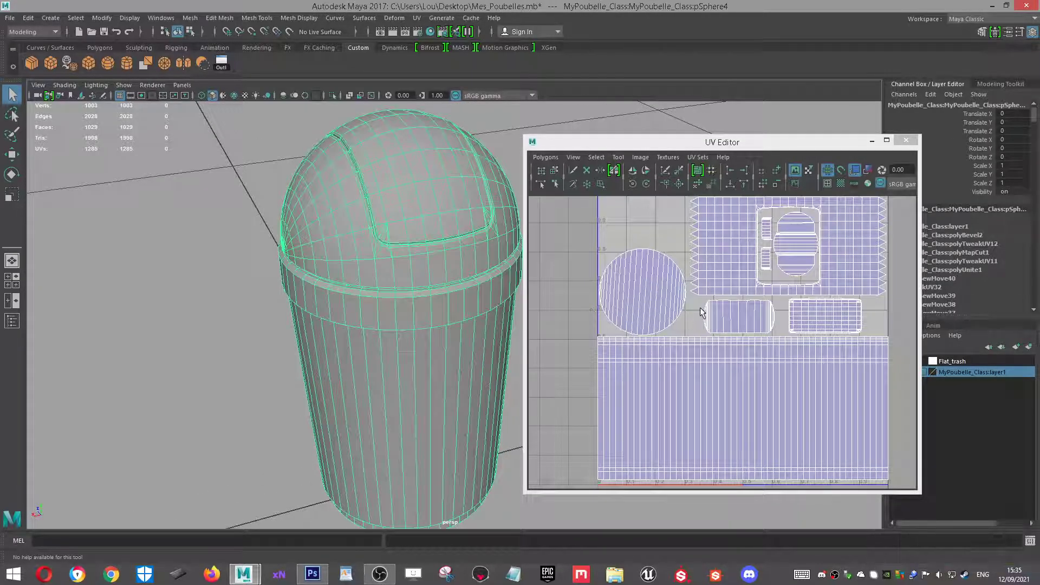
pyautogui.scroll(3, 705, 305)
pyautogui.moveTo(704, 301); pyautogui.dragTo(704, 339, button='right')
pyautogui.doubleClick(713, 308)
pyautogui.keyDown('shift'); pyautogui.doubleClick(835, 307); pyautogui.keyUp('shift')
# Inspect the selected lid flap on the model and invert the face selection to cover the rest of the can.
pyautogui.keyDown('alt'); pyautogui.moveTo(412, 260); pyautogui.dragTo(511, 324); pyautogui.keyUp('alt')
pyautogui.scroll(4, 473, 266)
pyautogui.keyDown('alt'); pyautogui.moveTo(474, 266); pyautogui.dragTo(384, 337); pyautogui.keyUp('alt')
pyautogui.hotkey('ctrl', 'shift', 'i')
pyautogui.scroll(-5, 420, 334)
pyautogui.scroll(-3, 632, 327)
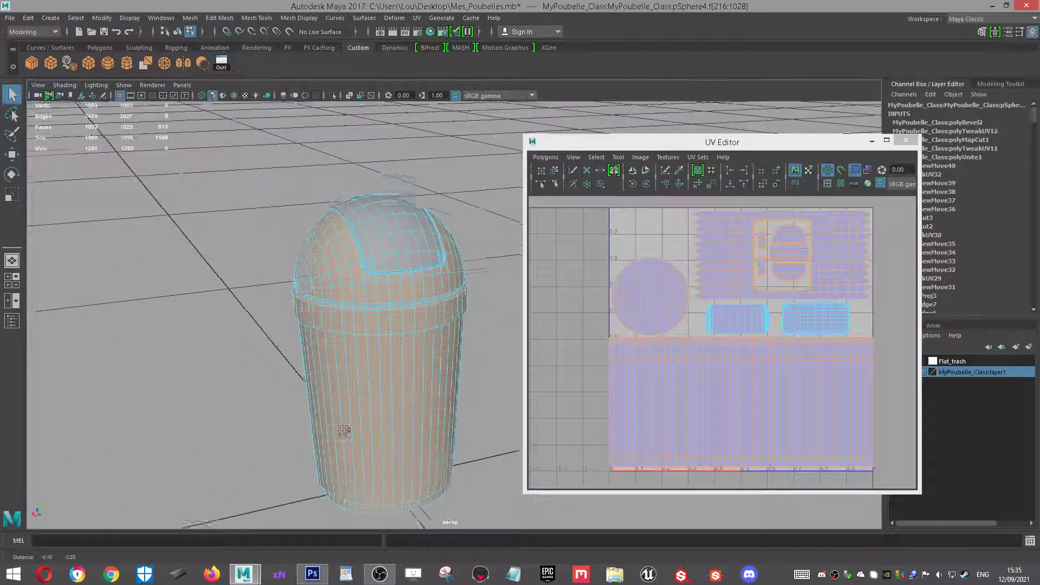
# Select the faces at the can's base, followed by the dome's UV shell, and check each area on the model.
pyautogui.keyDown('alt'); pyautogui.moveTo(342, 432); pyautogui.dragTo(353, 287, button='middle'); pyautogui.keyUp('alt')
pyautogui.scroll(3, 399, 343)
pyautogui.keyDown('alt'); pyautogui.moveTo(399, 344); pyautogui.dragTo(406, 323); pyautogui.keyUp('alt')
pyautogui.moveTo(482, 432); pyautogui.dragTo(212, 388)
pyautogui.keyDown('alt'); pyautogui.moveTo(383, 425); pyautogui.dragTo(396, 403); pyautogui.keyUp('alt')
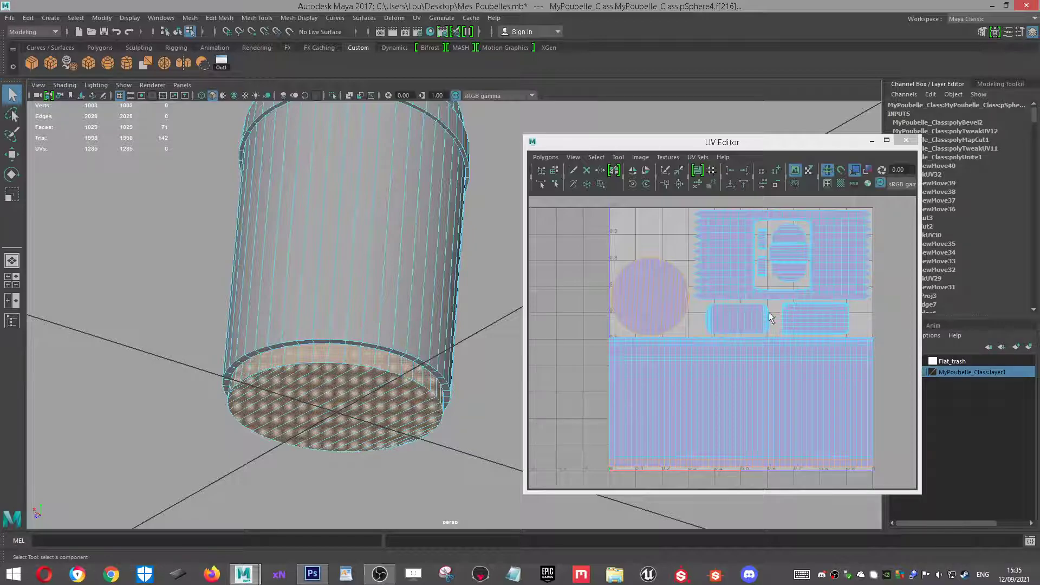
pyautogui.click(735, 281)
pyautogui.keyDown('alt'); pyautogui.moveTo(487, 249); pyautogui.dragTo(380, 374); pyautogui.keyUp('alt')
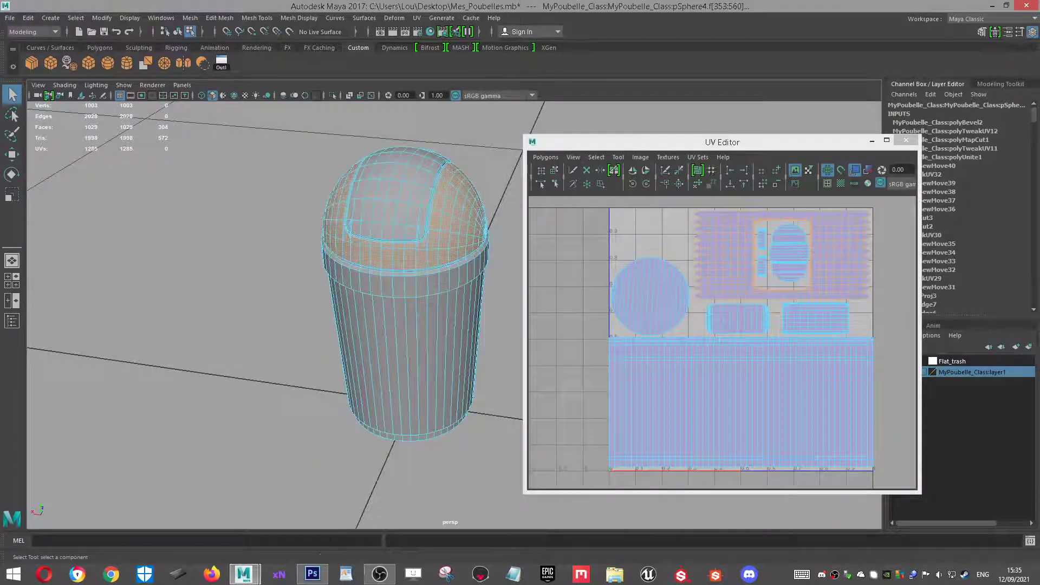
# Switch to Photoshop to check the open document, and return to Maya.
pyautogui.click(313, 574)
pyautogui.moveTo(413, 223)
pyautogui.mouseDown()
pyautogui.moveTo(388, 215)
pyautogui.moveTo(409, 211)
pyautogui.mouseUp()
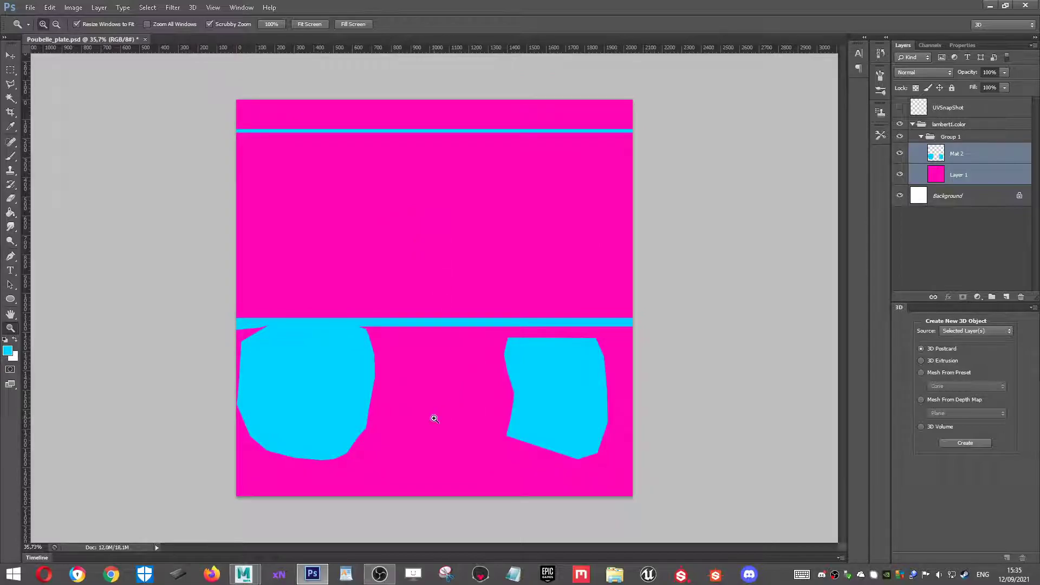
pyautogui.moveTo(245, 574)
pyautogui.click(328, 502)
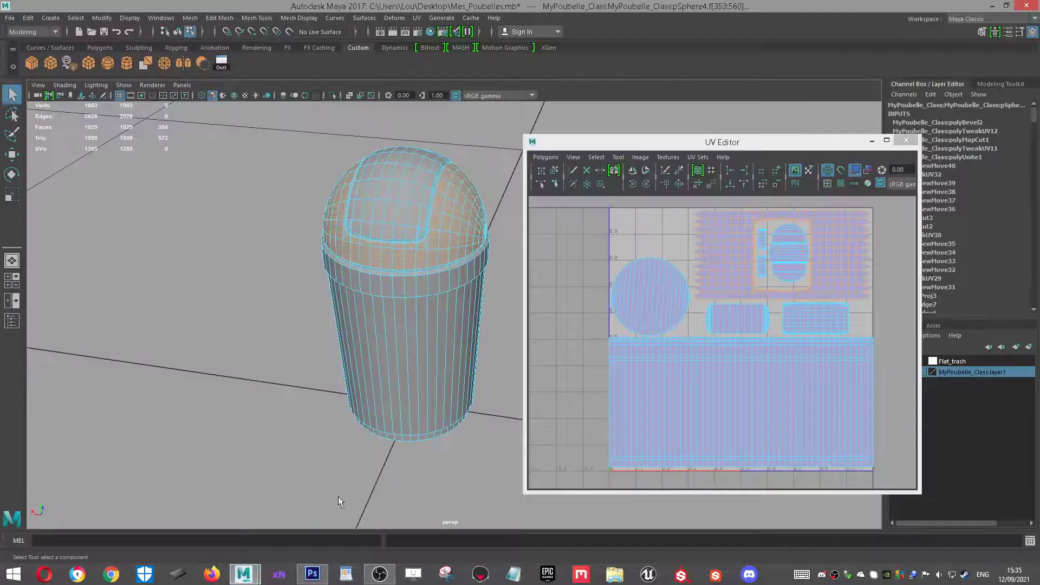
# Return the round trash can to object mode, switch to the Rendering menu set, and look up the PSD network commands.
pyautogui.moveTo(403, 249); pyautogui.dragTo(451, 236, button='right')
pyautogui.keyDown('alt'); pyautogui.moveTo(450, 251); pyautogui.dragTo(455, 266); pyautogui.keyUp('alt')
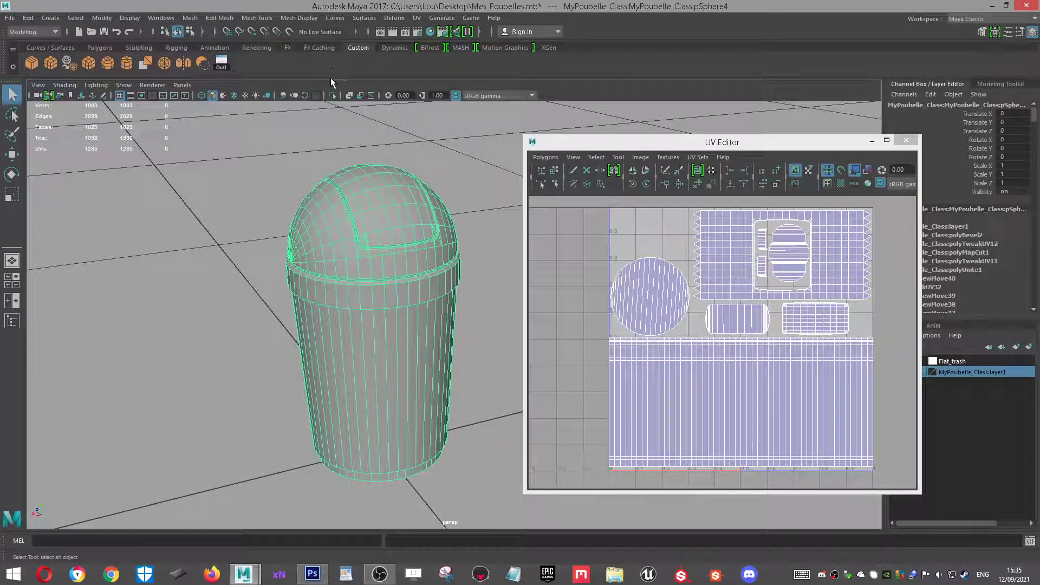
pyautogui.scroll(3, 355, 215)
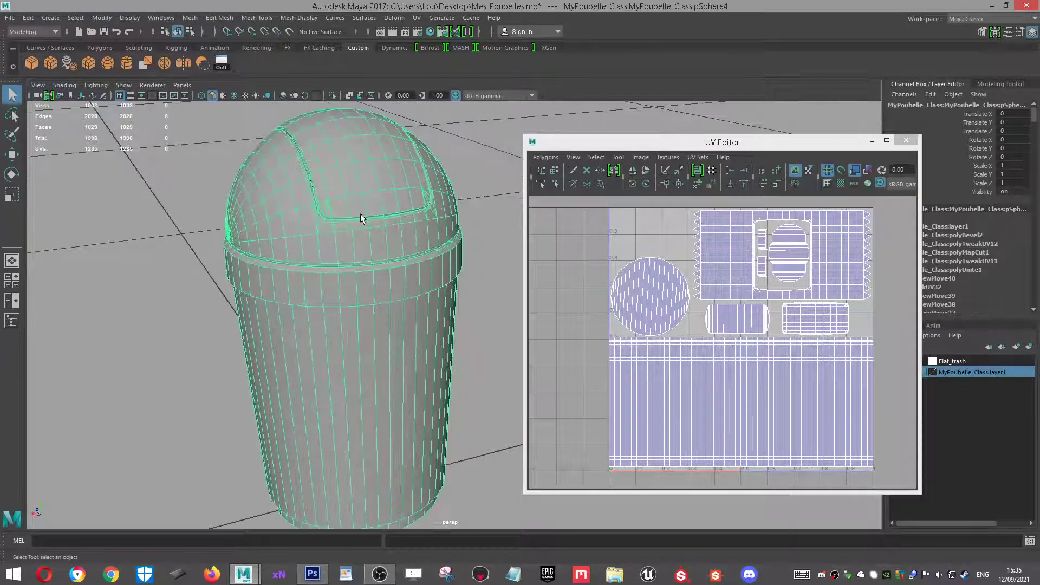
pyautogui.keyDown('alt'); pyautogui.moveTo(384, 209); pyautogui.dragTo(400, 196, button='middle'); pyautogui.keyUp('alt')
pyautogui.keyDown('alt'); pyautogui.moveTo(399, 196); pyautogui.dragTo(350, 167, button='right'); pyautogui.keyUp('alt')
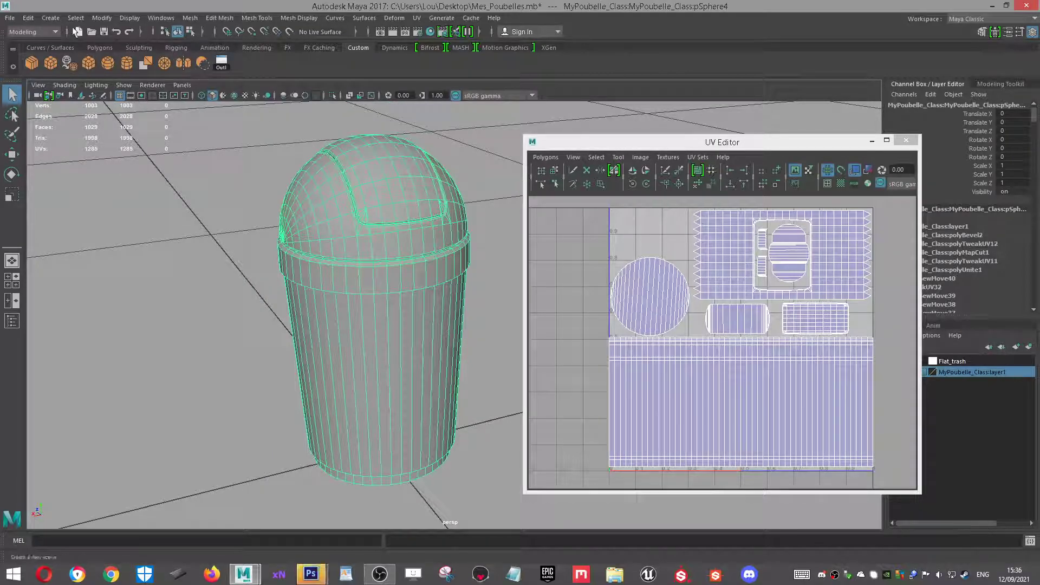
pyautogui.click(33, 32)
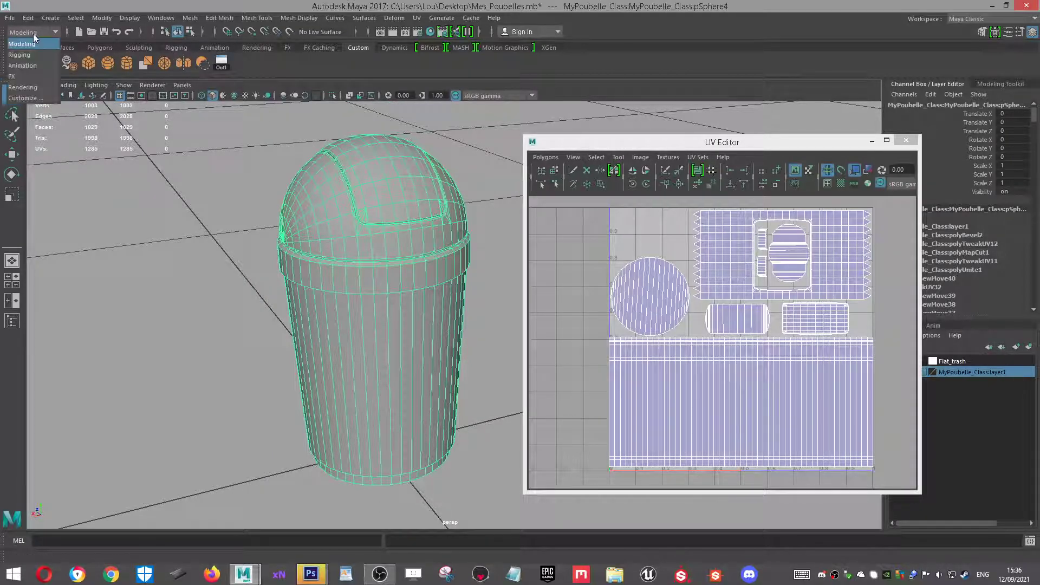
pyautogui.click(33, 89)
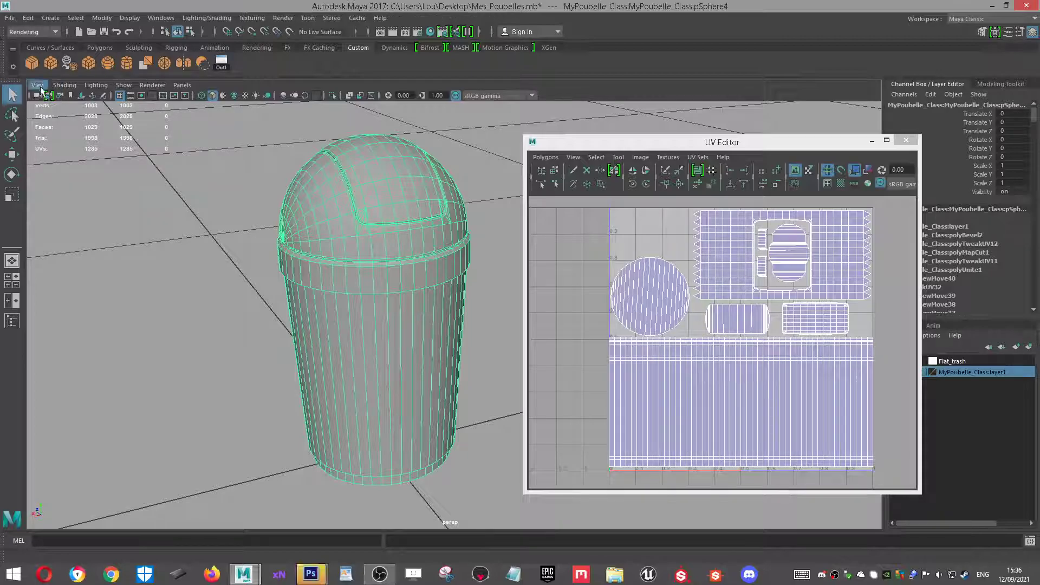
pyautogui.click(252, 18)
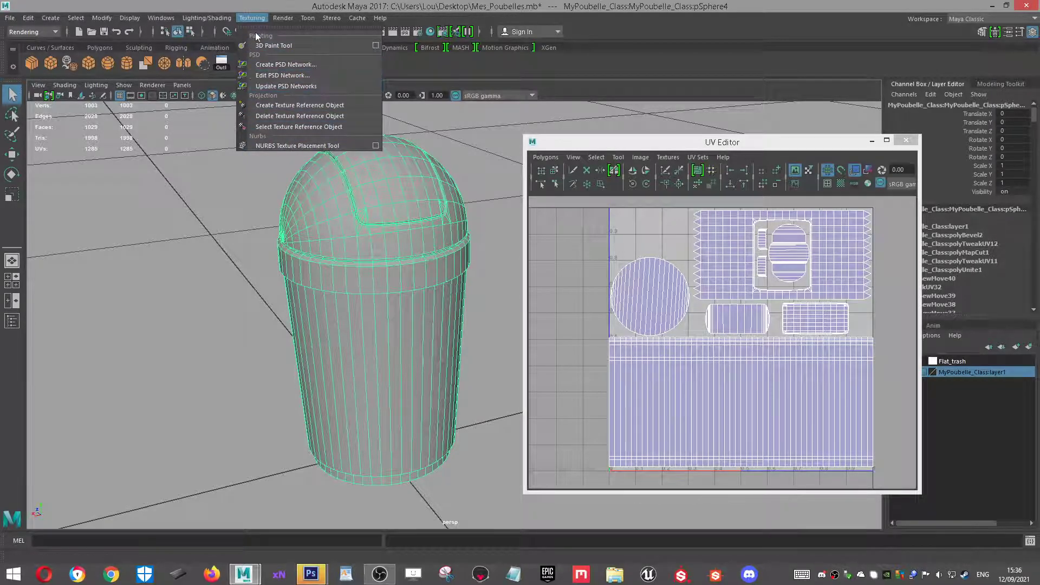
pyautogui.moveTo(218, 20)
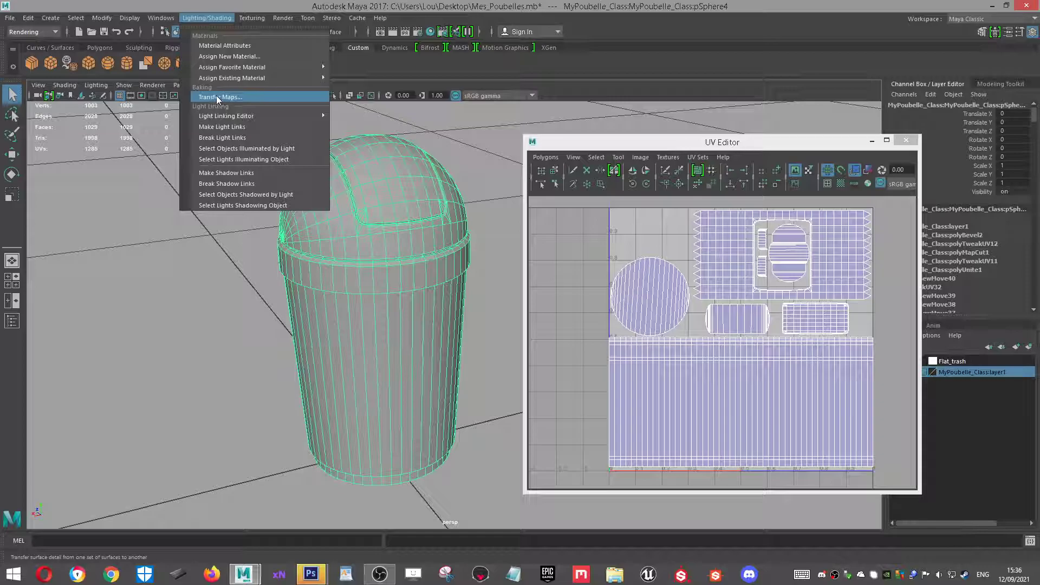
# Switch to Photoshop, dock the floating Poubelle_ronde.psd window beside the other document, and enlarge its UV layout.
pyautogui.click(312, 576)
pyautogui.click(344, 523)
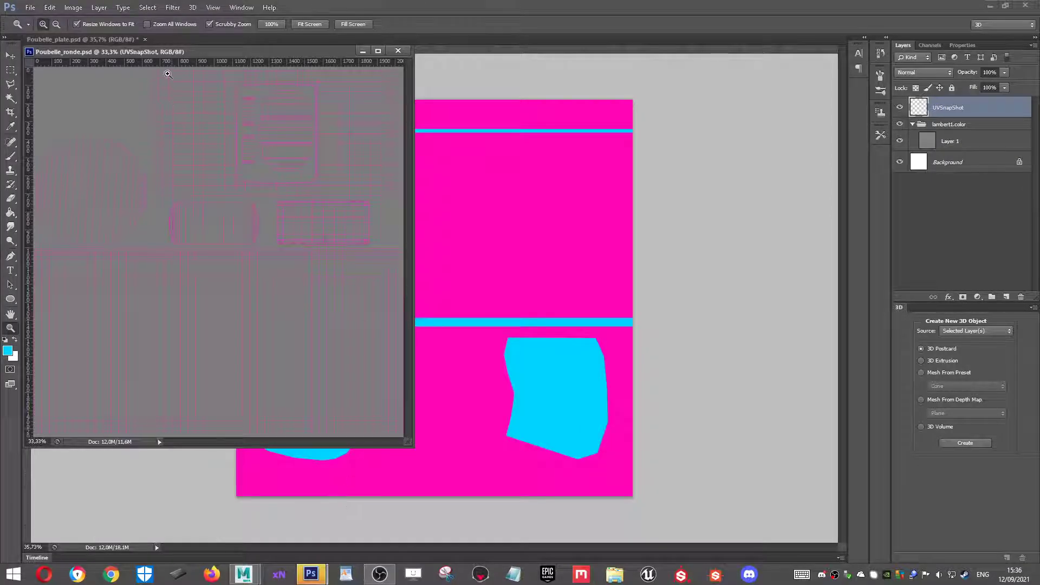
pyautogui.moveTo(127, 54); pyautogui.dragTo(246, 46)
pyautogui.moveTo(362, 256)
pyautogui.mouseDown()
pyautogui.moveTo(405, 279)
pyautogui.moveTo(372, 260)
pyautogui.mouseUp()
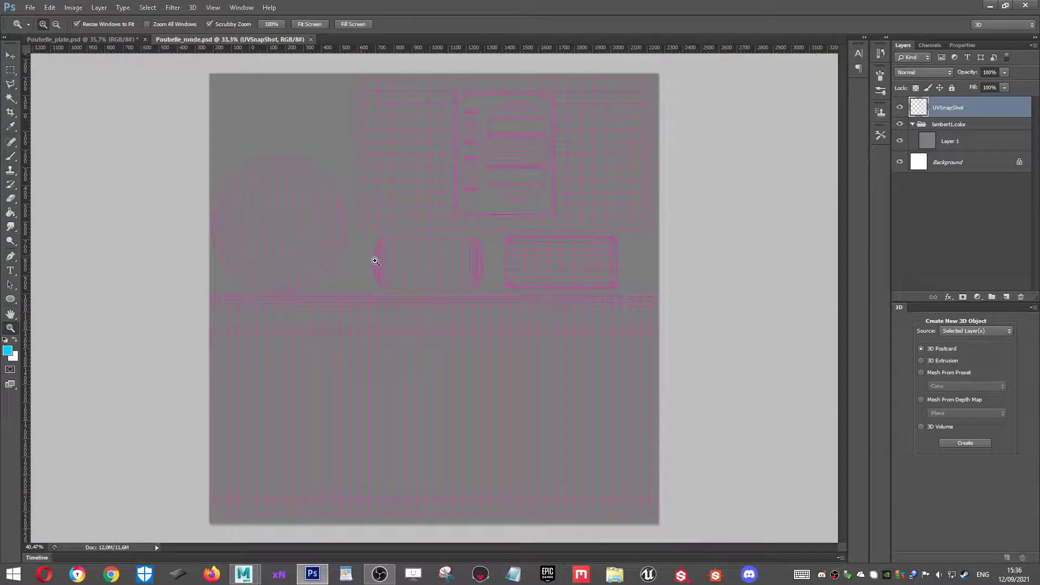
# Add a new layer above Layer 1 in the lambert color group and name it Couleur-base.
pyautogui.click(929, 142)
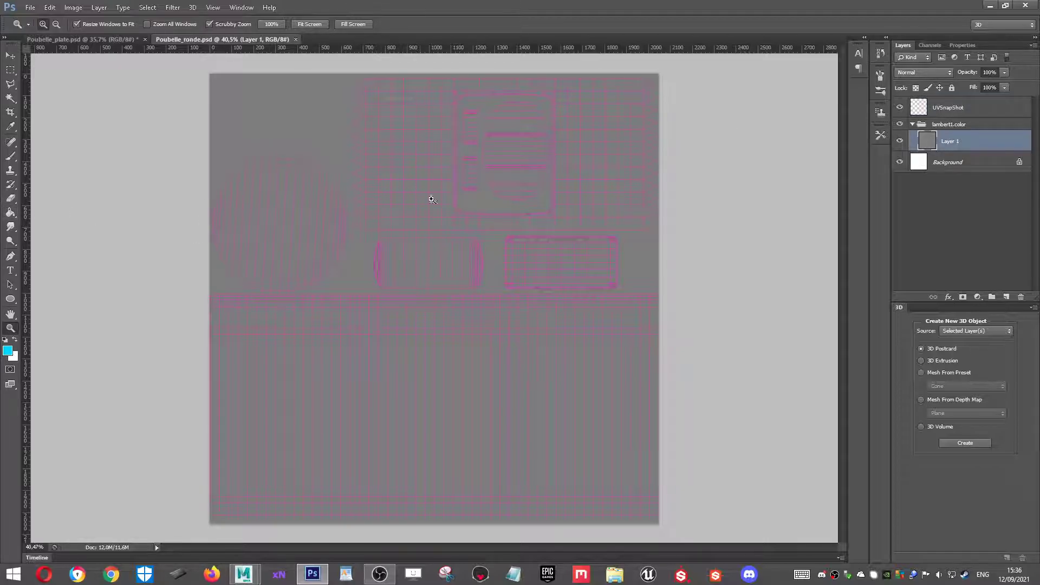
pyautogui.click(1006, 297)
pyautogui.doubleClick(952, 141)
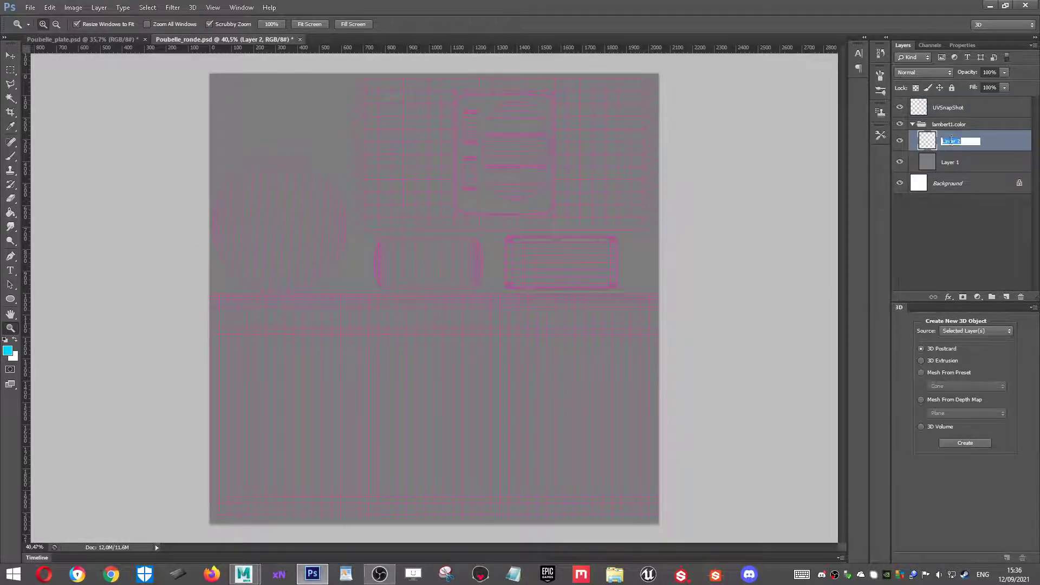
pyautogui.write('Col')
pyautogui.press('Return')
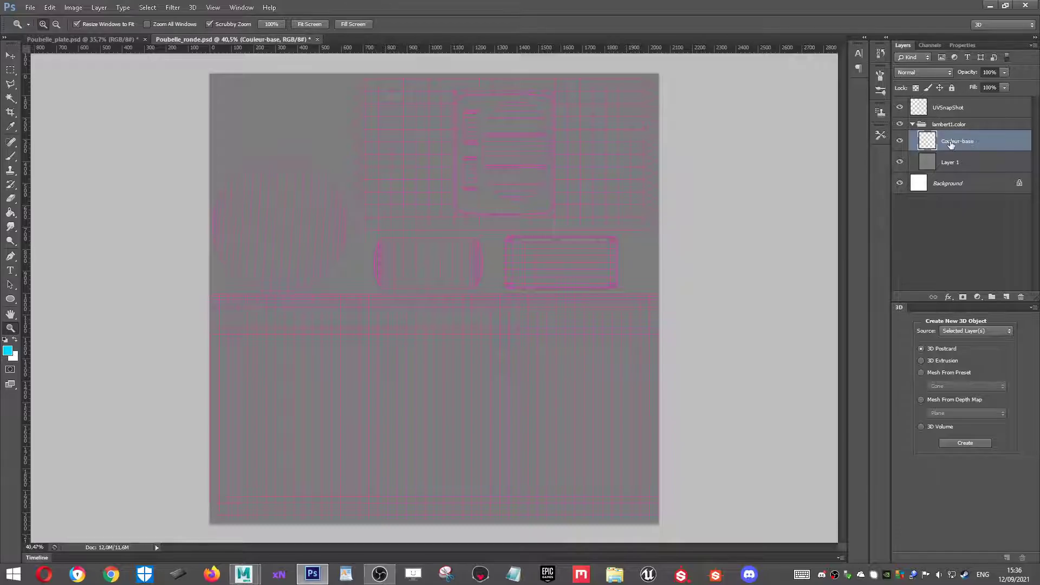
# Fill the whole Couleur-base layer with cyan 00d2ff using the Paint Bucket.
pyautogui.click(7, 351)
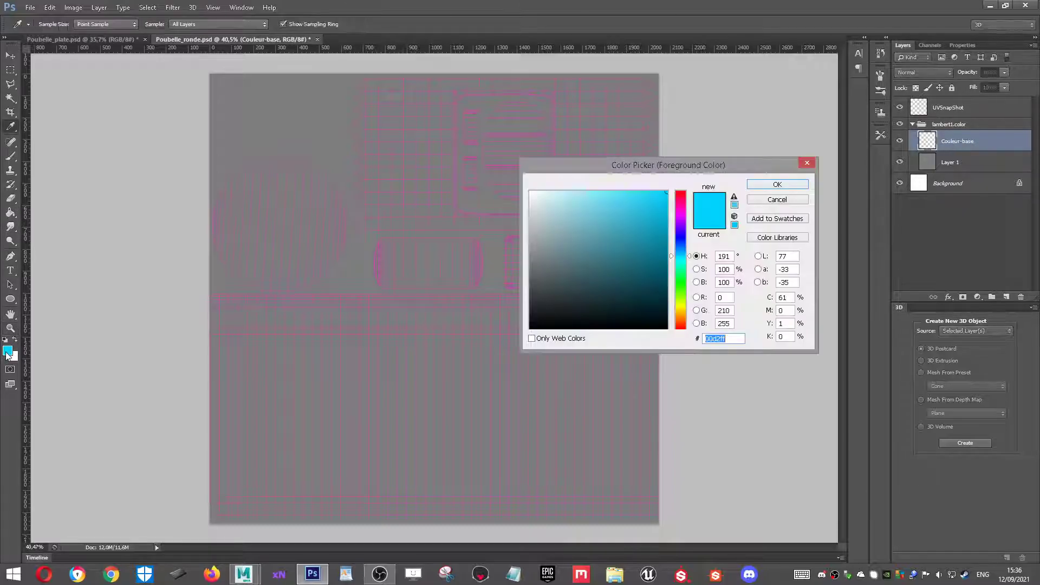
pyautogui.click(778, 184)
pyautogui.press('z')
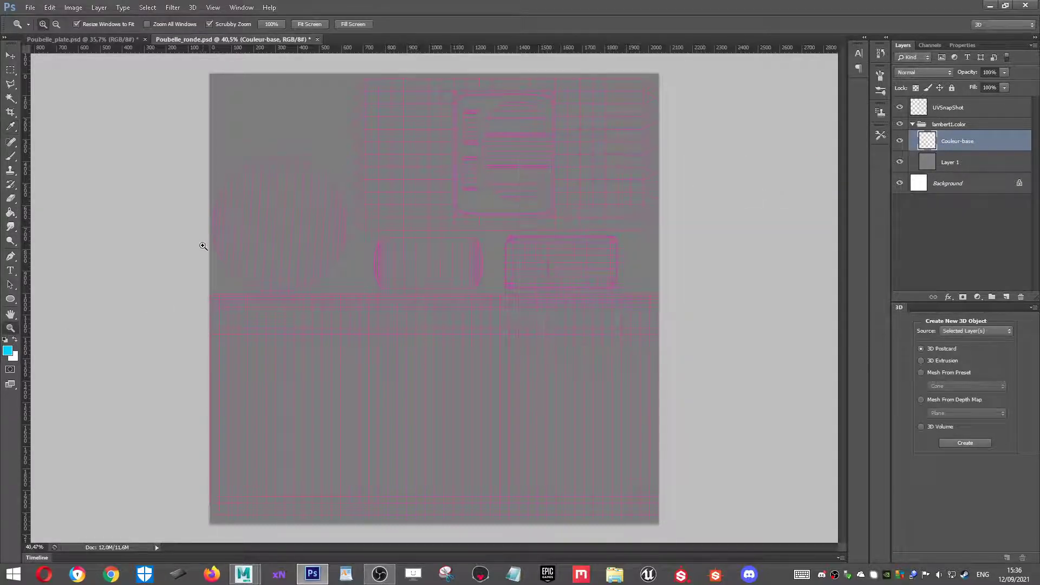
pyautogui.click(17, 213)
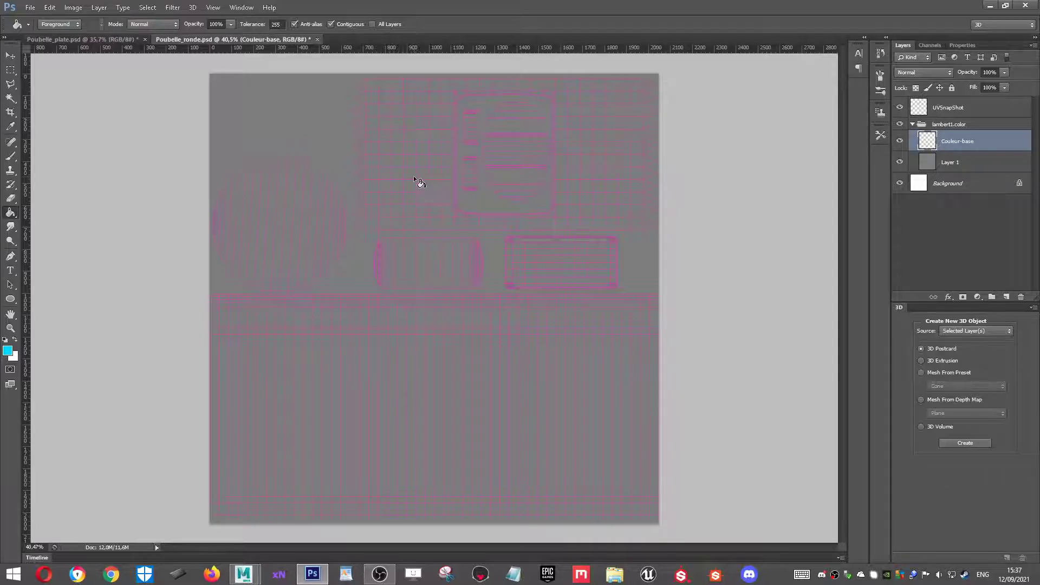
pyautogui.click(10, 328)
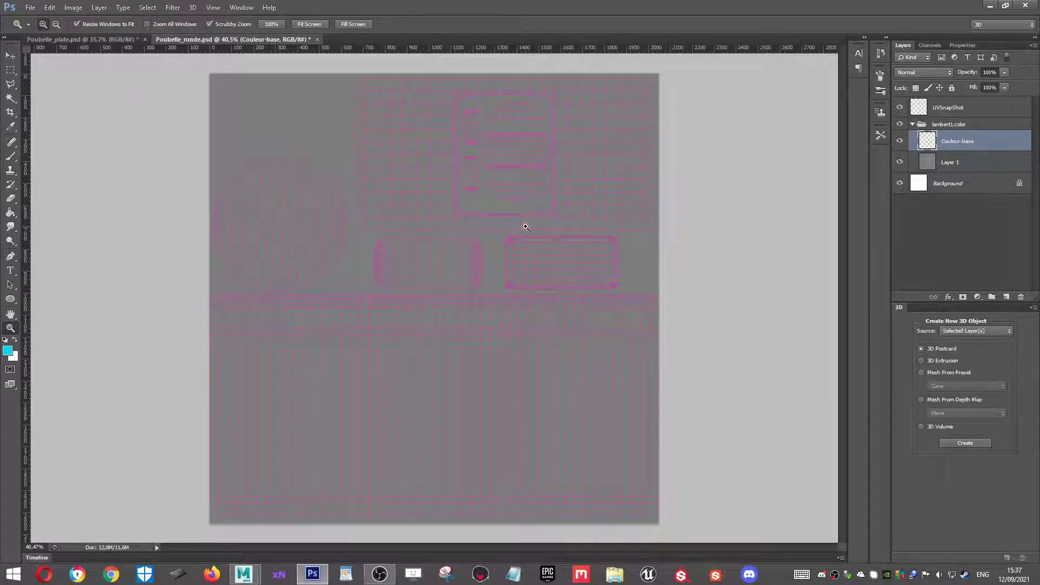
pyautogui.moveTo(540, 244)
pyautogui.mouseDown()
pyautogui.moveTo(571, 248)
pyautogui.moveTo(534, 239)
pyautogui.mouseUp()
pyautogui.click(11, 213)
pyautogui.click(359, 325)
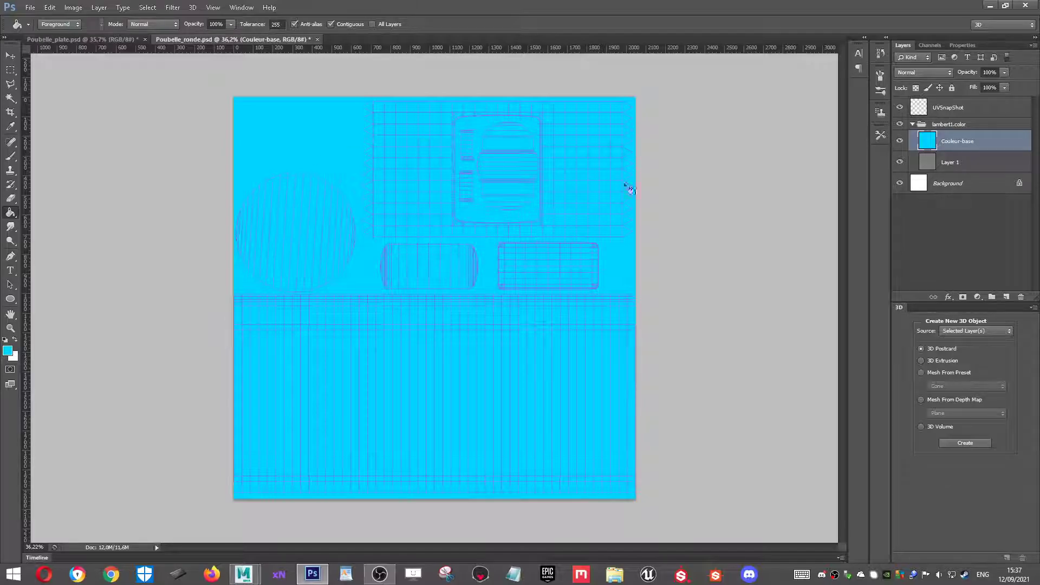
# Add another layer above Couleur-base and name it :qt2.
pyautogui.click(1007, 297)
pyautogui.doubleClick(953, 141)
pyautogui.write(':qt2')
pyautogui.press('Return')
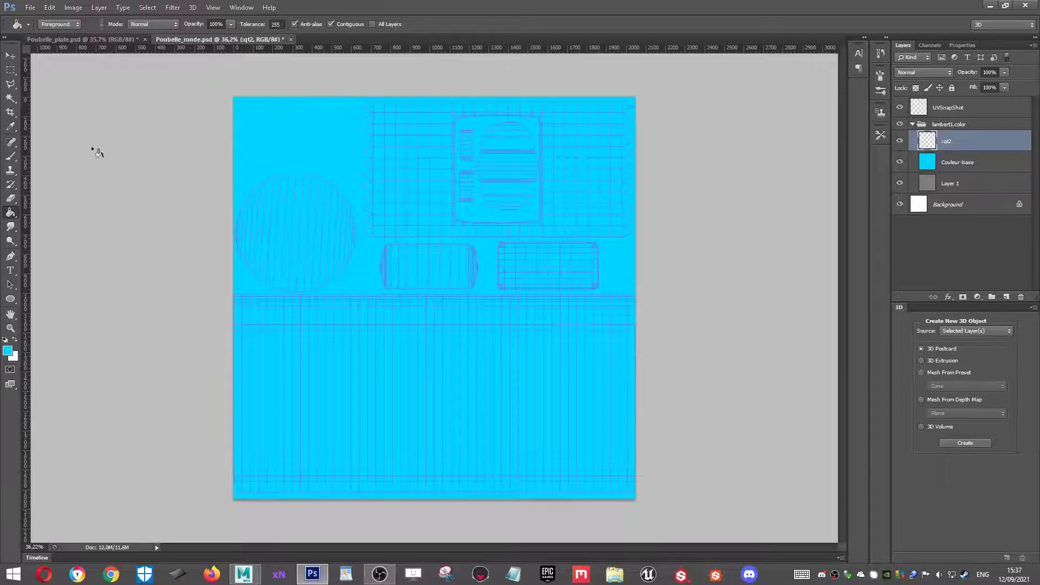
# Fill a rectangular area enclosing the two small rectangular UV shells with yellow on the :qt2 layer.
pyautogui.click(11, 69)
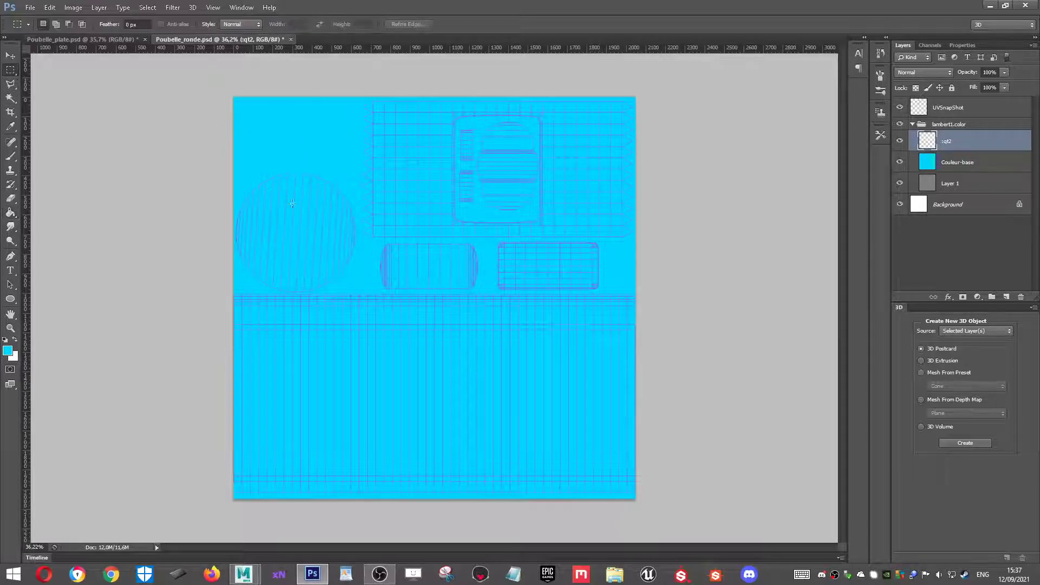
pyautogui.moveTo(611, 239); pyautogui.dragTo(366, 291)
pyautogui.press('i')
pyautogui.click(8, 351)
pyautogui.click(680, 309)
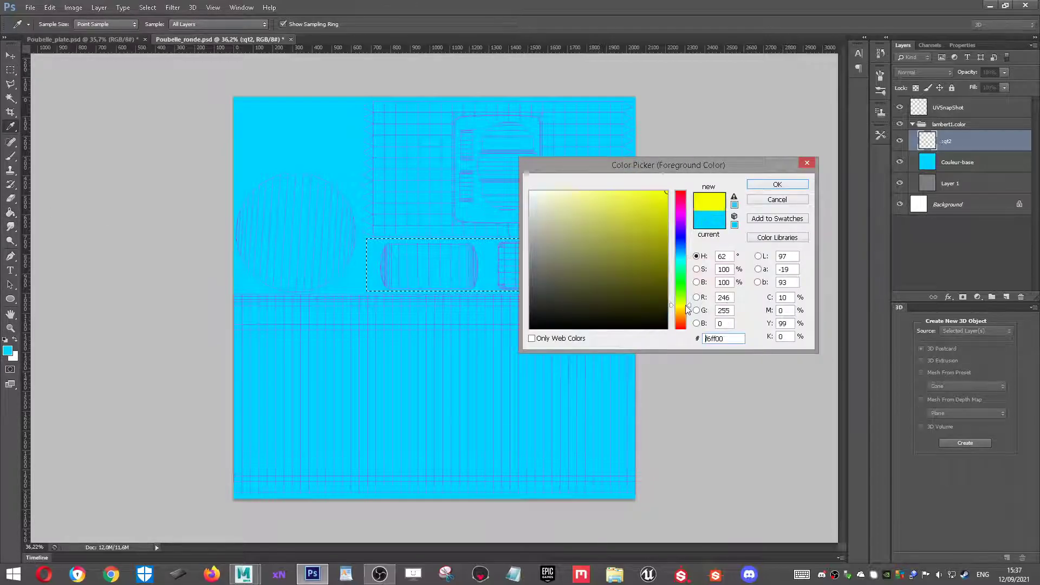
pyautogui.click(778, 184)
pyautogui.press('g')
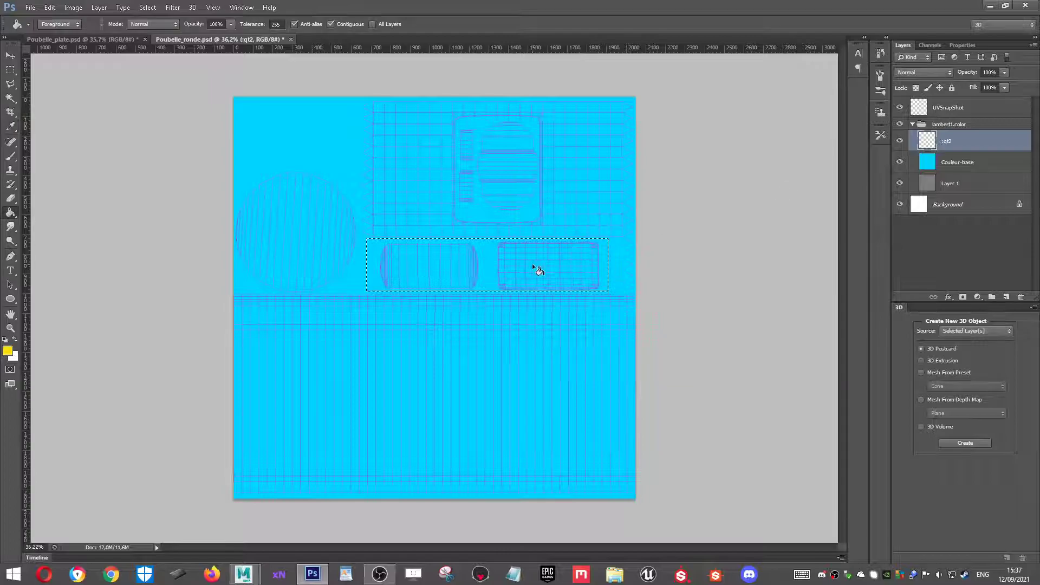
pyautogui.click(535, 269)
# Fill a rectangular area around the circular UV shell with the same yellow.
pyautogui.click(10, 70)
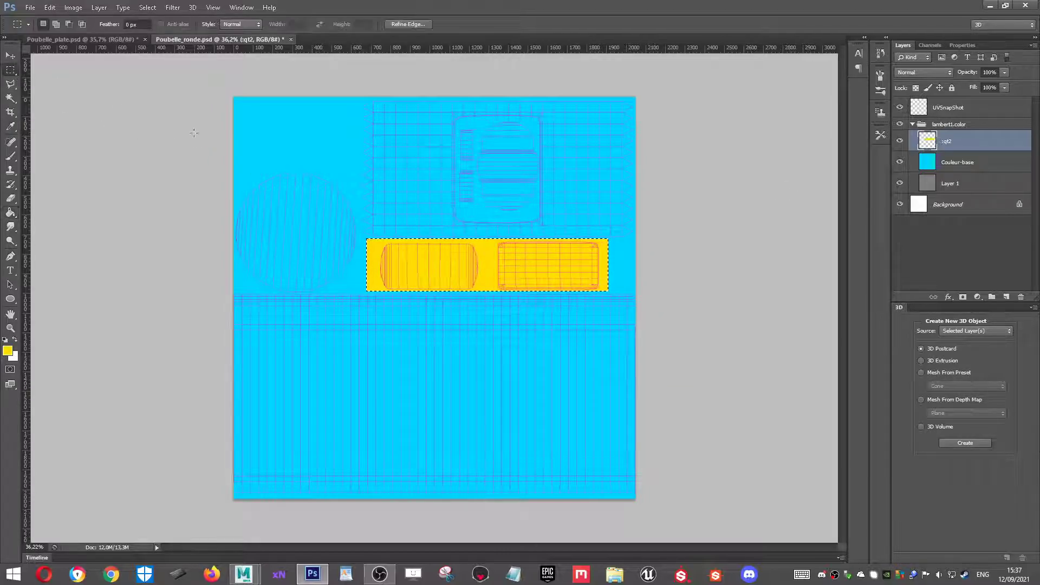
pyautogui.moveTo(234, 157); pyautogui.dragTo(355, 293)
pyautogui.click(11, 212)
pyautogui.click(250, 224)
# Fill the narrow gap between the circular shell's area and the rectangular shells' area with yellow.
pyautogui.press('m')
pyautogui.click(353, 248)
pyautogui.moveTo(353, 240)
pyautogui.mouseDown()
pyautogui.moveTo(388, 278)
pyautogui.moveTo(378, 293)
pyautogui.mouseUp()
pyautogui.click(10, 212)
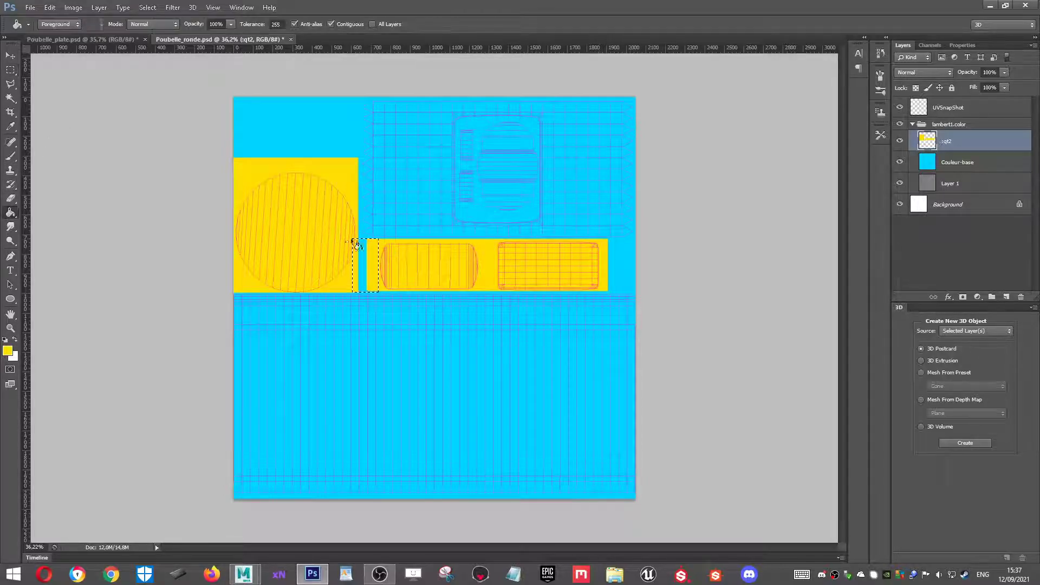
pyautogui.click(361, 256)
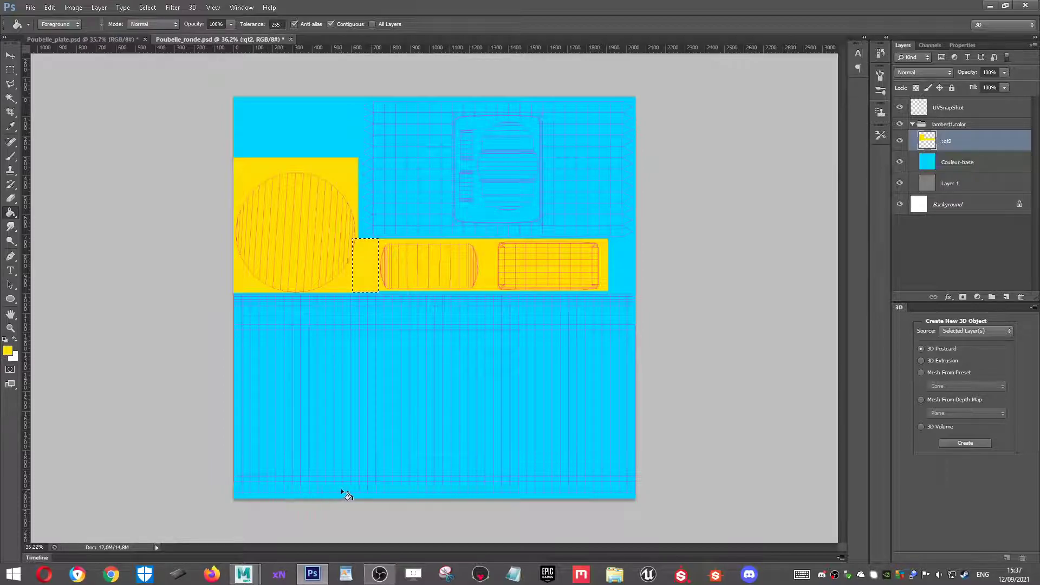
# Switch to Maya and select the full ring of faces on the recessed band at the can's base.
pyautogui.moveTo(243, 574)
pyautogui.click(314, 515)
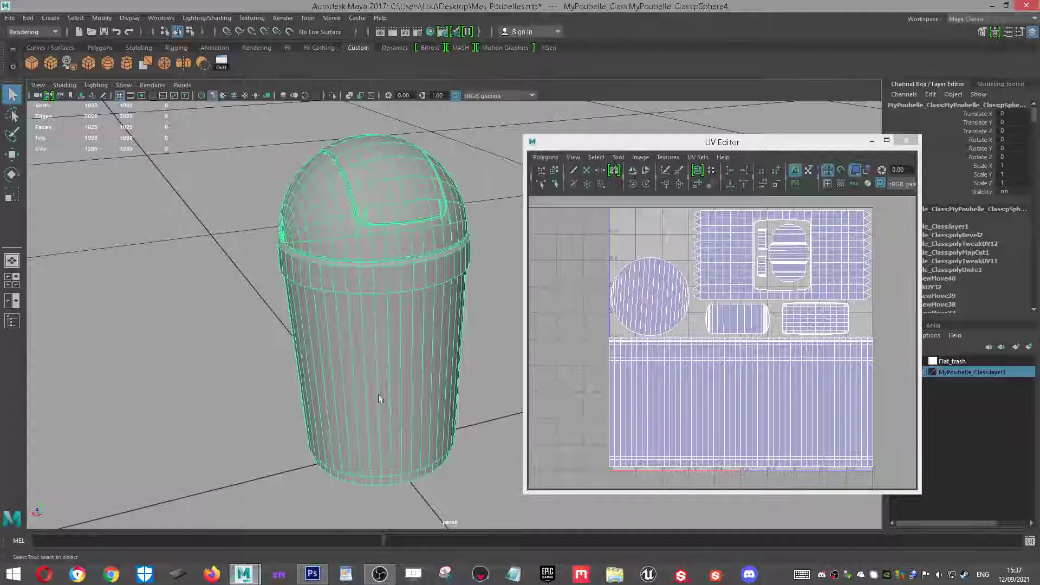
pyautogui.keyDown('alt'); pyautogui.moveTo(404, 412); pyautogui.dragTo(406, 330); pyautogui.keyUp('alt')
pyautogui.keyDown('alt'); pyautogui.moveTo(406, 330); pyautogui.dragTo(441, 411, button='right'); pyautogui.keyUp('alt')
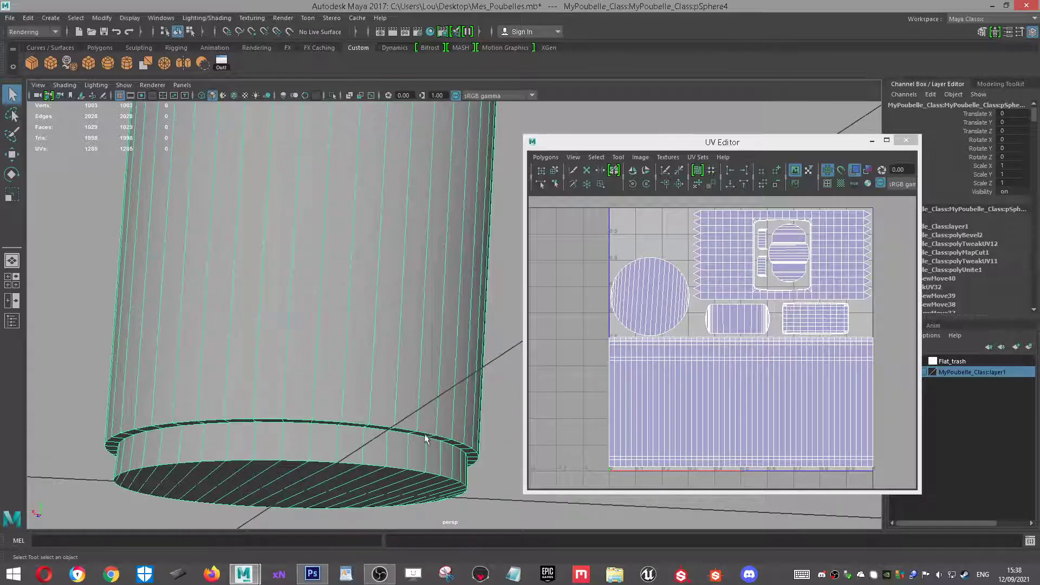
pyautogui.rightClick(395, 375)
pyautogui.moveTo(396, 374); pyautogui.dragTo(393, 292, button='right')
pyautogui.click(332, 444)
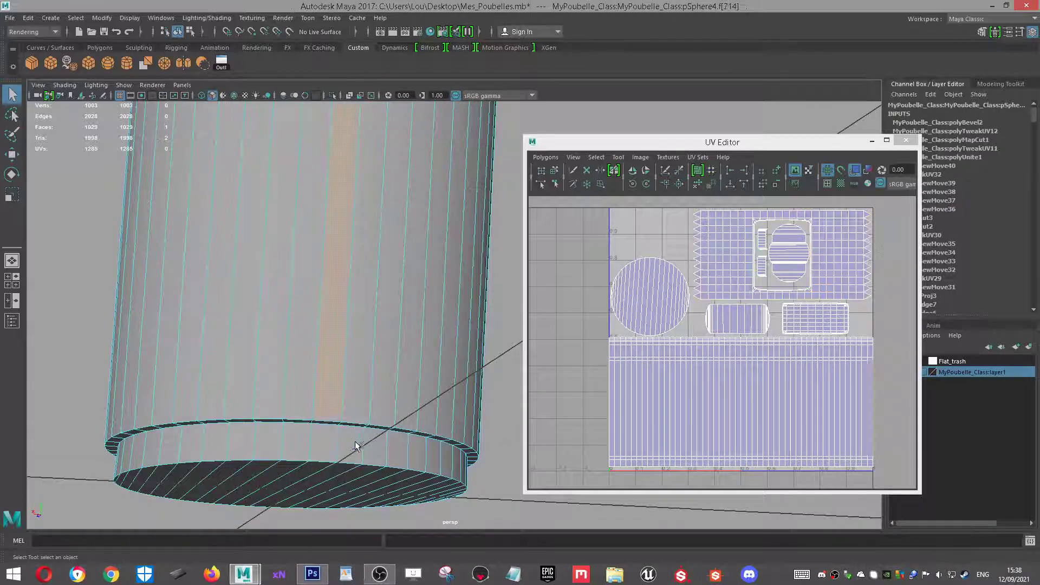
pyautogui.scroll(2, 369, 458)
pyautogui.hotkey('ctrl', 'z')
pyautogui.hotkey('ctrl', 'z')
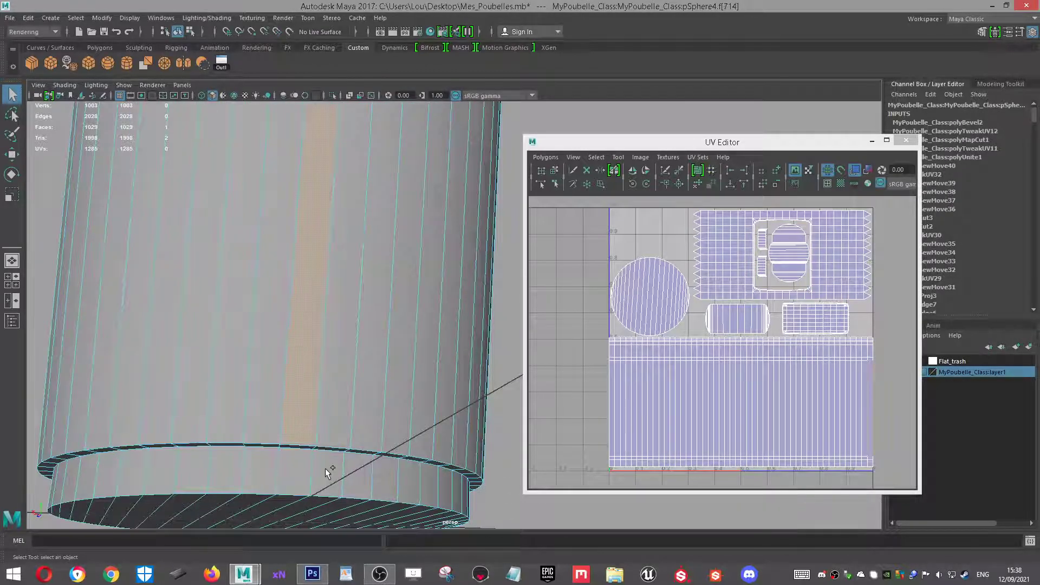
pyautogui.click(296, 474)
pyautogui.keyDown('shift'); pyautogui.doubleClick(258, 472); pyautogui.keyUp('shift')
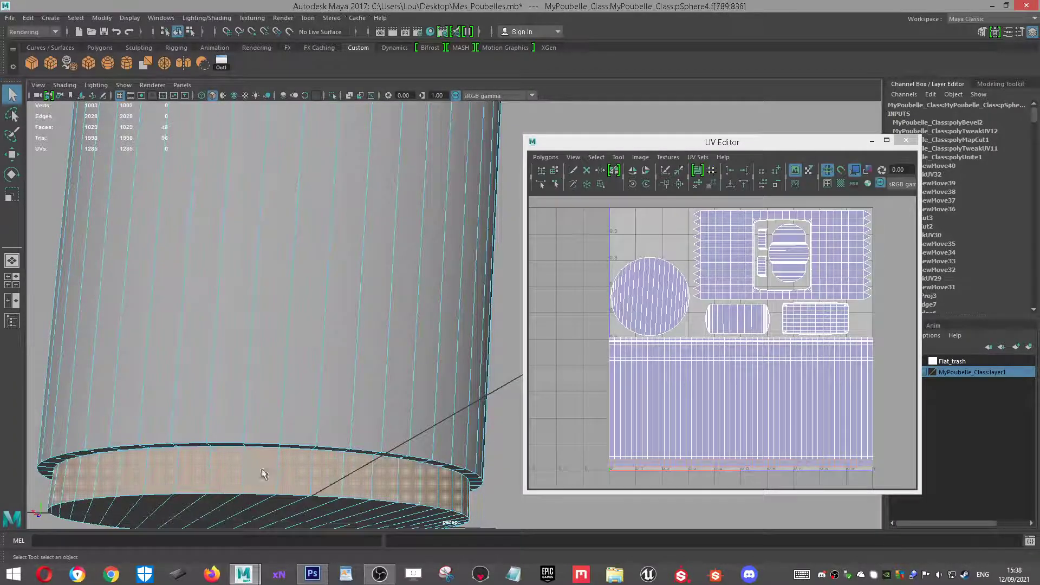
# Locate the base ring in the UV Editor by selecting faces in the body shell's lowest rows and checking them on the model.
pyautogui.scroll(5, 684, 459)
pyautogui.keyDown('alt'); pyautogui.moveTo(684, 459); pyautogui.dragTo(666, 408, button='middle'); pyautogui.keyUp('alt')
pyautogui.scroll(-6, 678, 428)
pyautogui.scroll(5, 696, 381)
pyautogui.scroll(3, 471, 439)
pyautogui.keyDown('alt'); pyautogui.moveTo(471, 439); pyautogui.dragTo(473, 422); pyautogui.keyUp('alt')
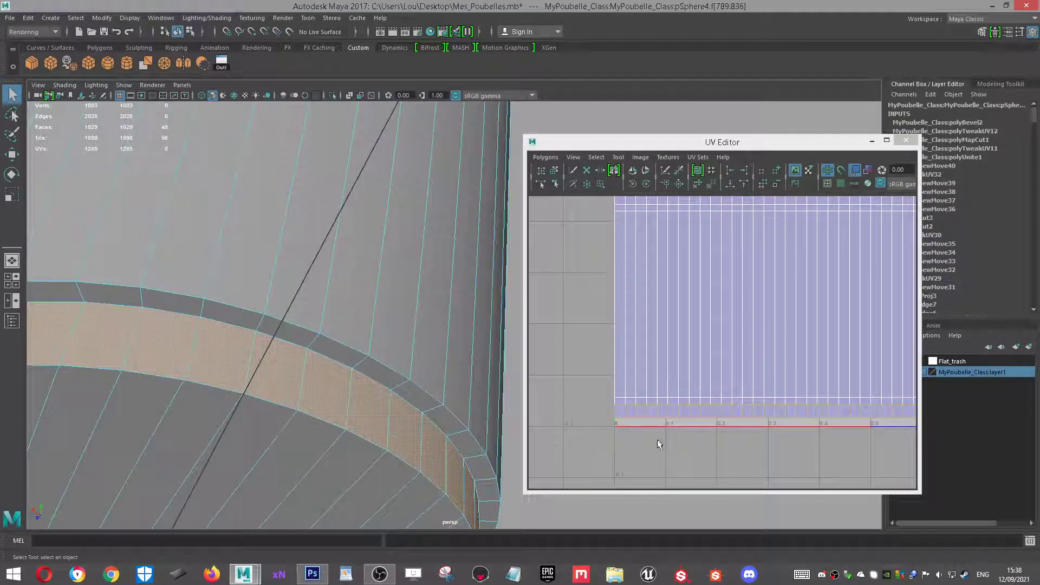
pyautogui.click(645, 405)
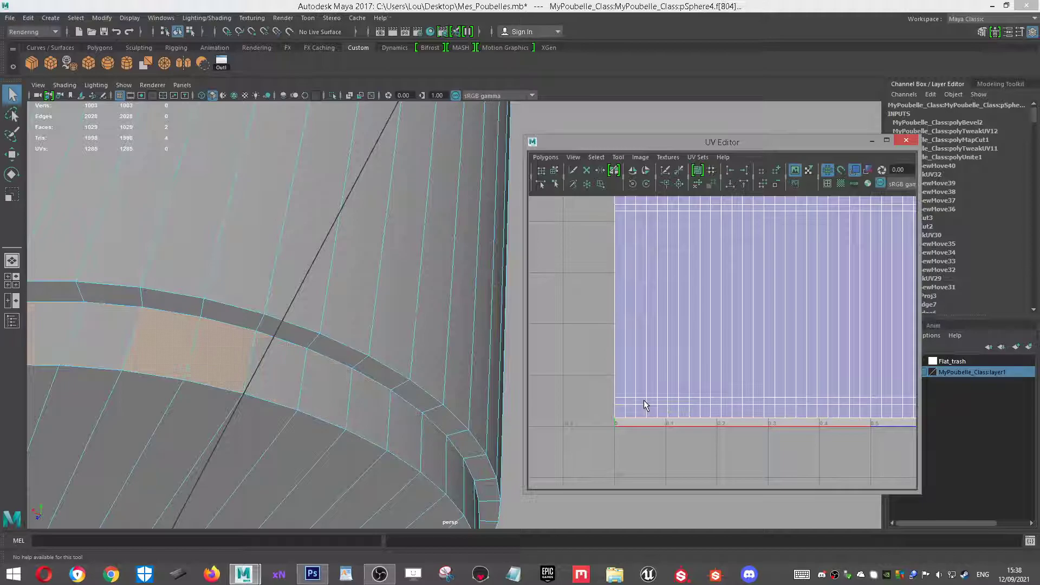
pyautogui.moveTo(684, 385); pyautogui.dragTo(692, 406, button='right')
pyautogui.click(692, 401)
pyautogui.moveTo(440, 426)
pyautogui.keyDown('alt'); pyautogui.mouseDown()
pyautogui.moveTo(450, 435)
pyautogui.moveTo(429, 425)
pyautogui.mouseUp(); pyautogui.keyUp('alt')
pyautogui.scroll(-4, 430, 426)
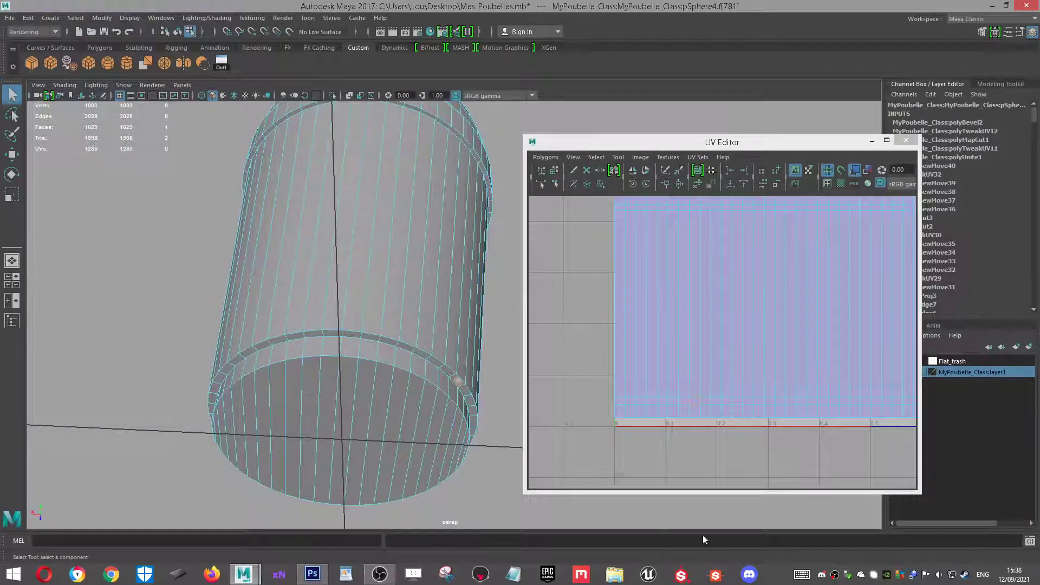
# Switch to Photoshop and select the full-width strip along the canvas's lower edge that holds the base ring UVs.
pyautogui.click(304, 576)
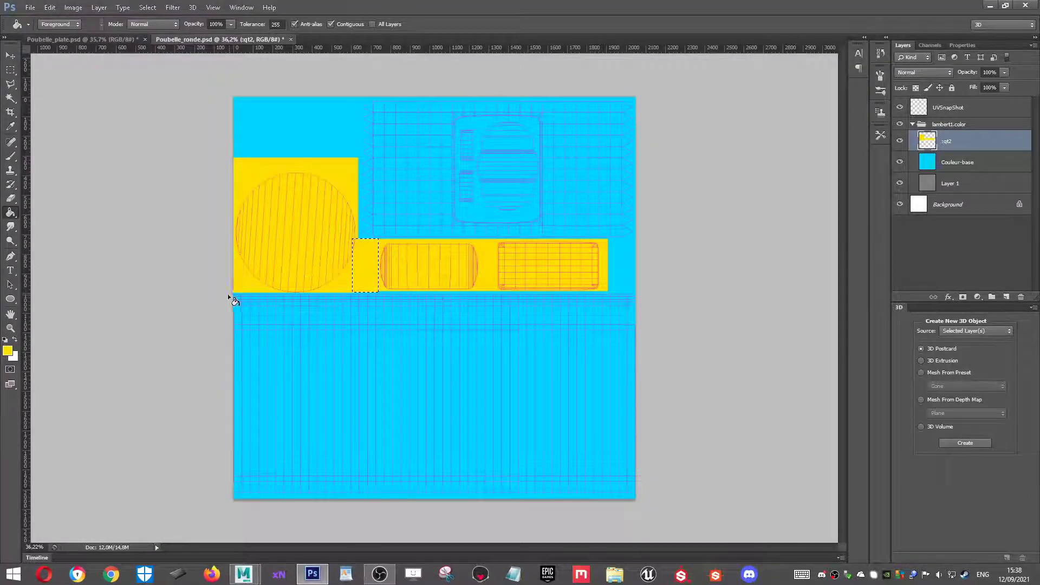
pyautogui.click(11, 329)
pyautogui.moveTo(452, 469); pyautogui.dragTo(466, 499)
pyautogui.scroll(-2, 467, 499)
pyautogui.moveTo(420, 546); pyautogui.dragTo(416, 552)
pyautogui.click(10, 70)
pyautogui.moveTo(49, 491); pyautogui.dragTo(818, 421)
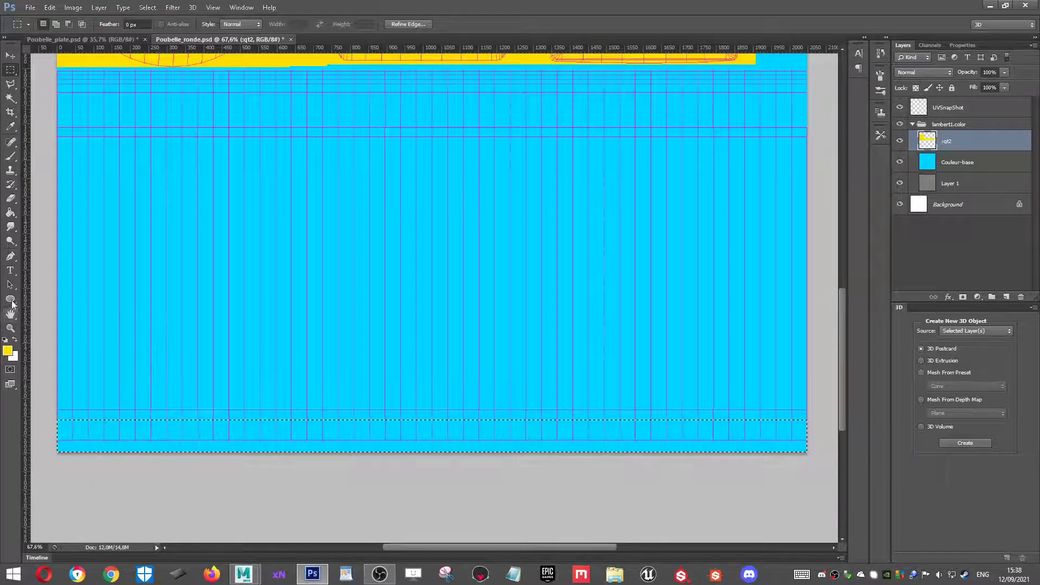
# Check the selection edge against the UV lines and fill the selected base strip with yellow.
pyautogui.click(11, 327)
pyautogui.moveTo(92, 423); pyautogui.dragTo(168, 444)
pyautogui.scroll(-2, 341, 477)
pyautogui.moveTo(463, 426)
pyautogui.mouseDown()
pyautogui.moveTo(413, 407)
pyautogui.moveTo(388, 430)
pyautogui.mouseUp()
pyautogui.scroll(-1, 411, 432)
pyautogui.click(11, 213)
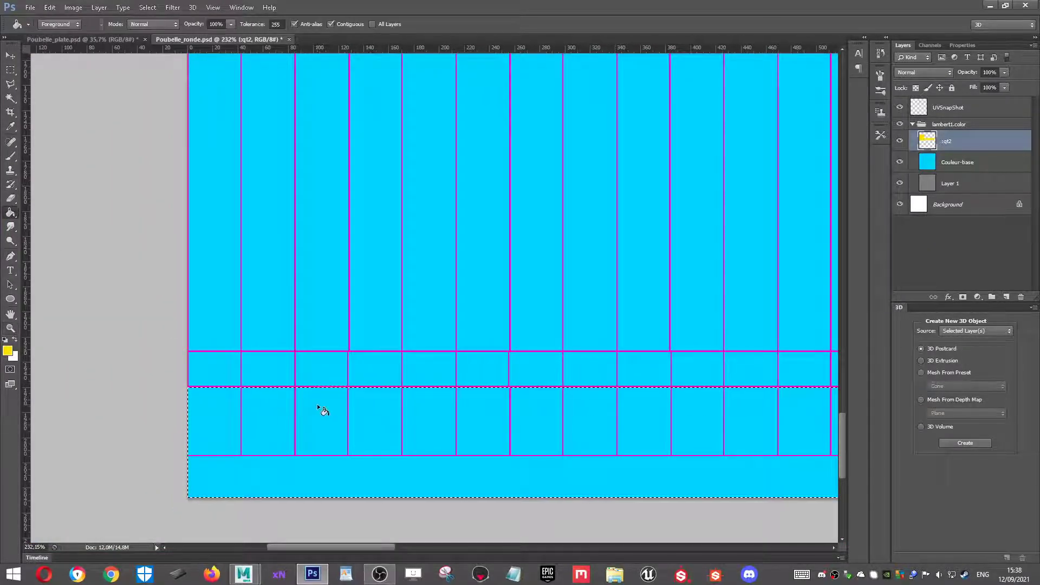
pyautogui.click(320, 410)
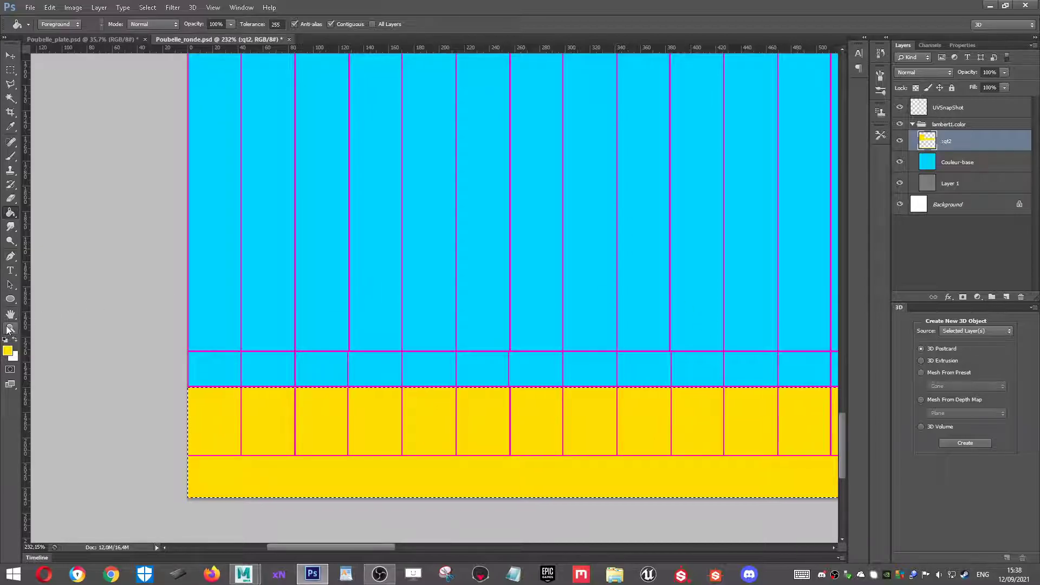
# Hide the UVSnapShot layer so only the flat colors of the round can's map are shown.
pyautogui.click(10, 328)
pyautogui.moveTo(491, 300); pyautogui.dragTo(352, 202)
pyautogui.moveTo(433, 249); pyautogui.dragTo(491, 285)
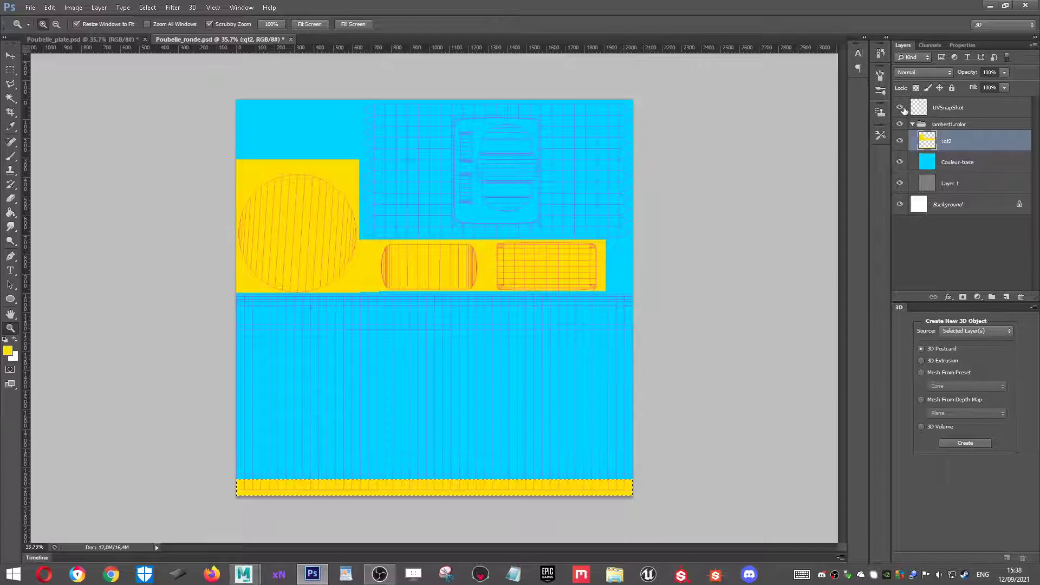
pyautogui.click(900, 108)
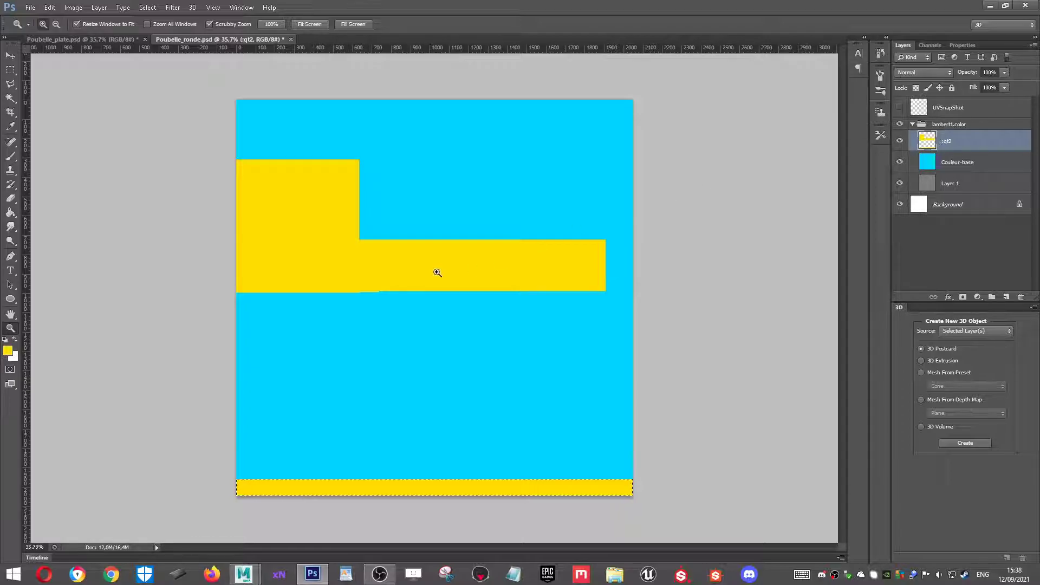
# Save a Targa copy of the round can's map to the desktop as Poubelle_ronde-ID_map.tga.
pyautogui.click(30, 7)
pyautogui.click(54, 108)
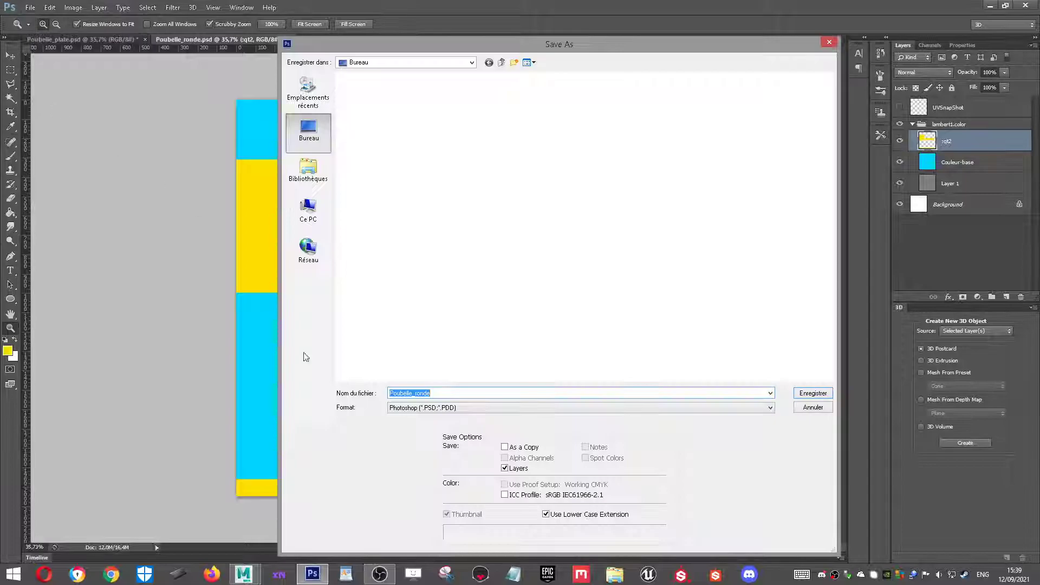
pyautogui.click(434, 413)
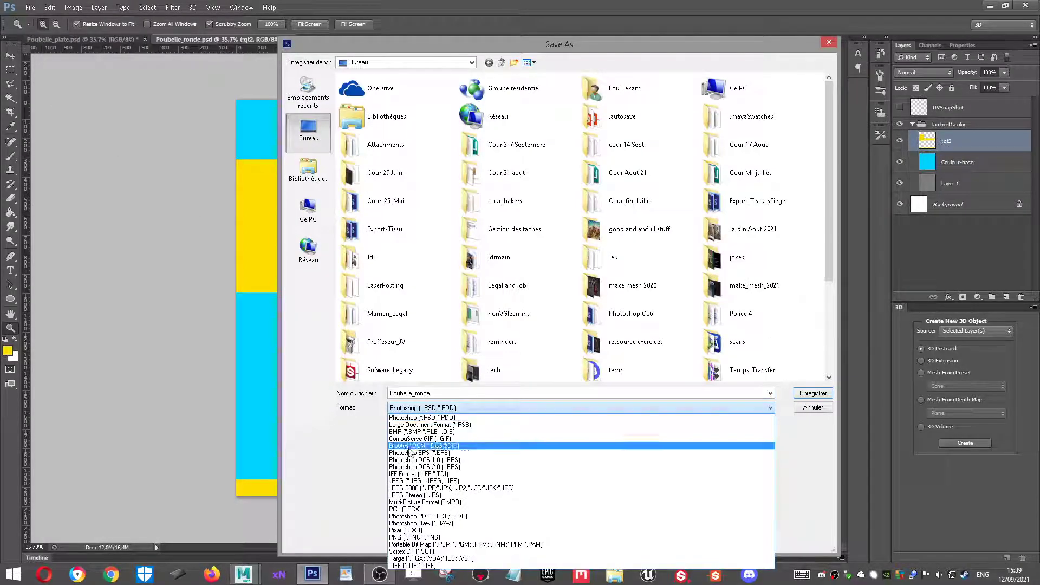
pyautogui.click(433, 563)
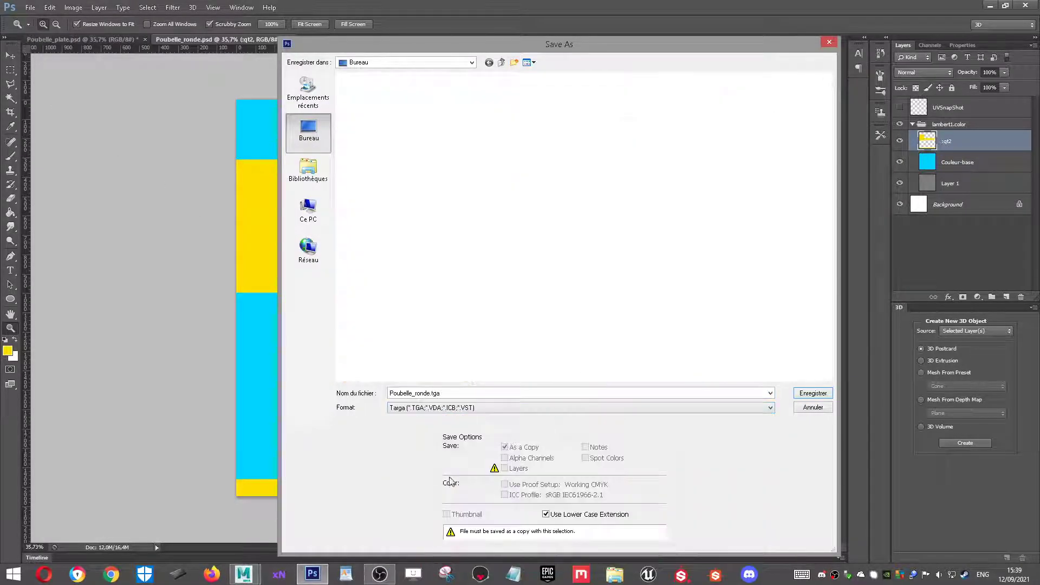
pyautogui.doubleClick(428, 395)
pyautogui.click(430, 395)
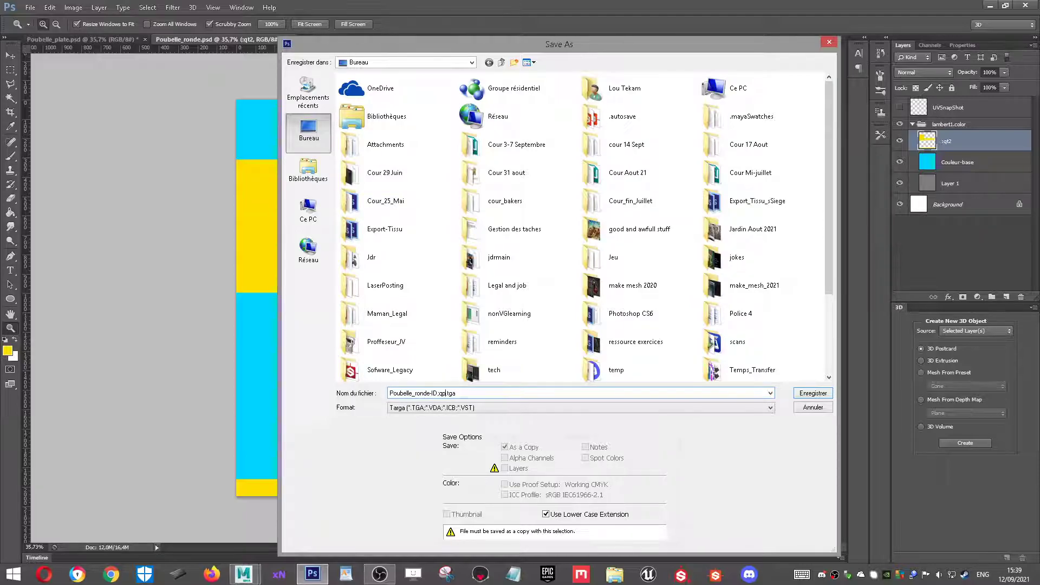
pyautogui.click(983, 574)
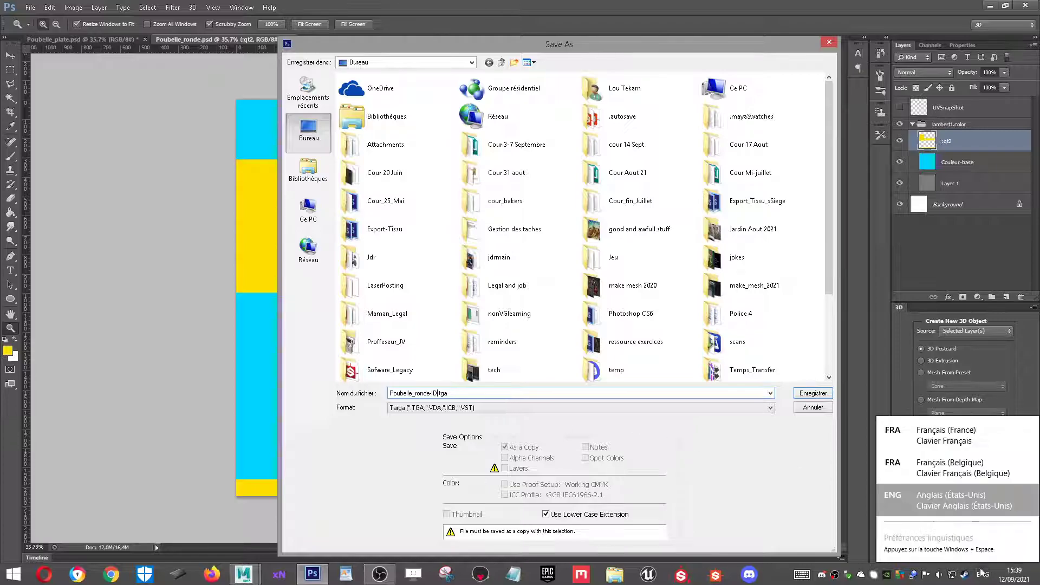
pyautogui.click(949, 447)
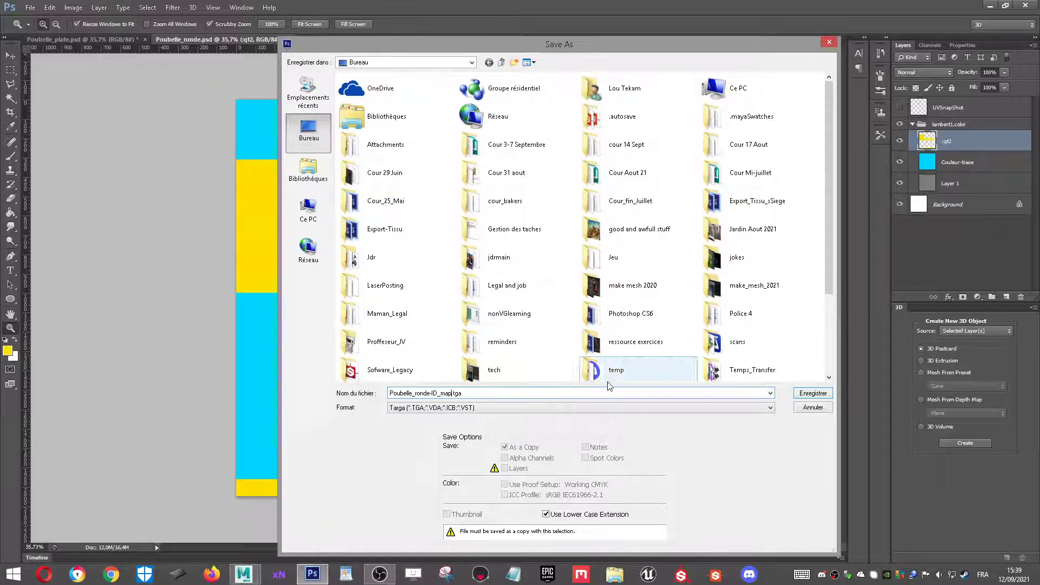
pyautogui.click(813, 393)
pyautogui.click(483, 176)
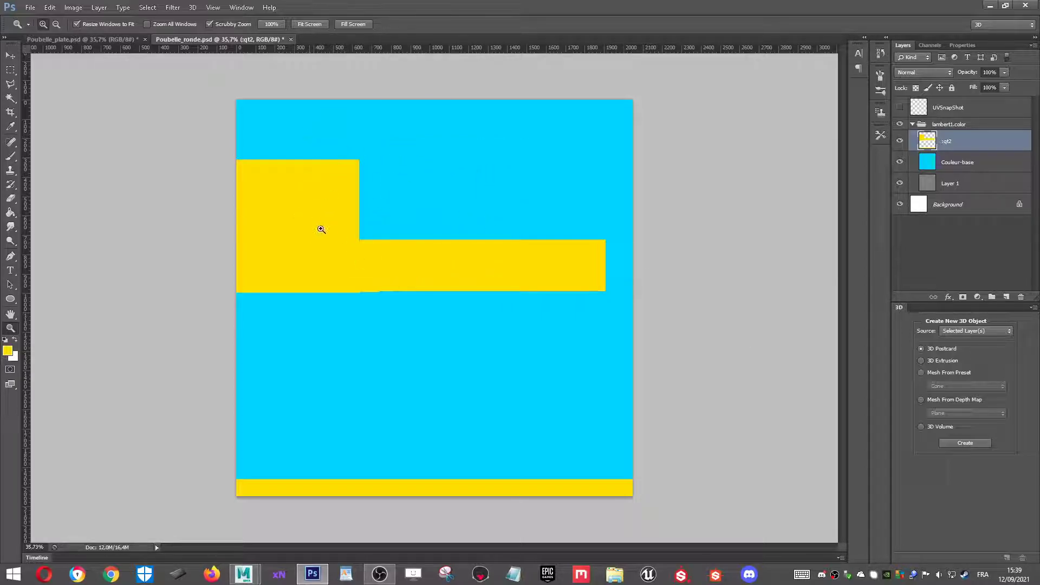
# Check the UV overlay on Poubelle_plate.psd, sample its cyan, and return to Poubelle_ronde.psd.
pyautogui.click(115, 38)
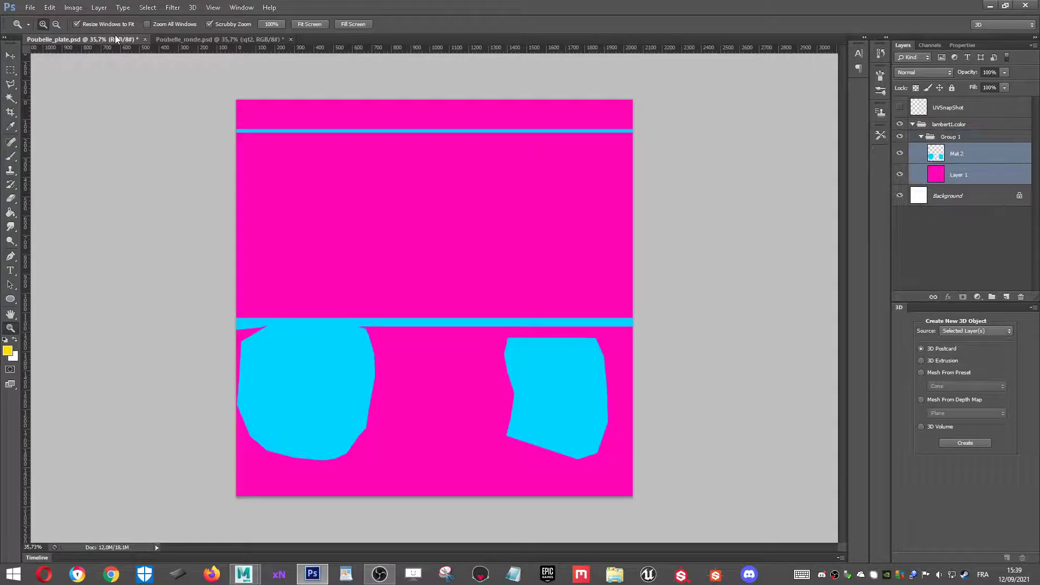
pyautogui.click(901, 108)
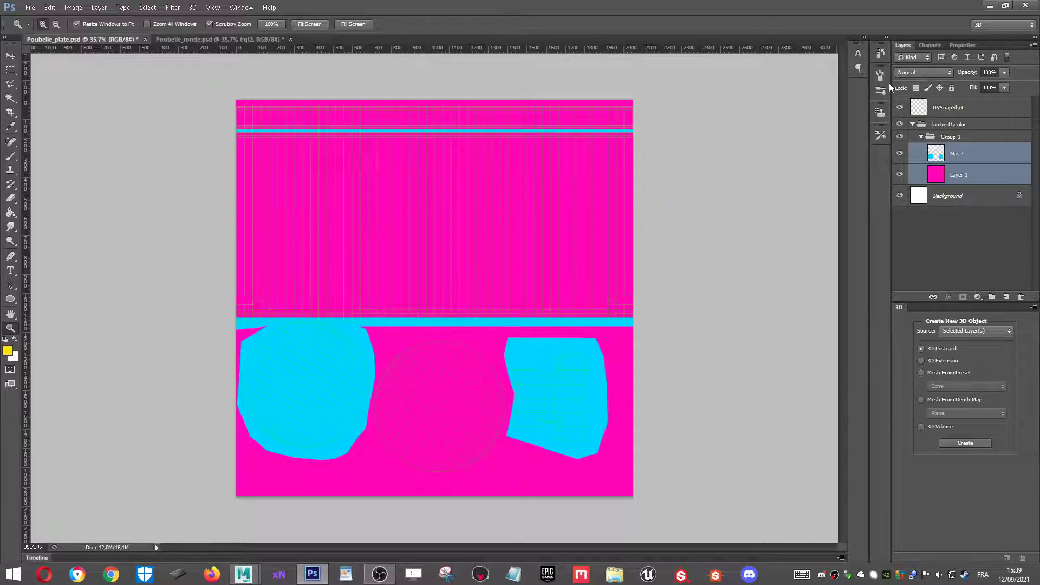
pyautogui.click(902, 107)
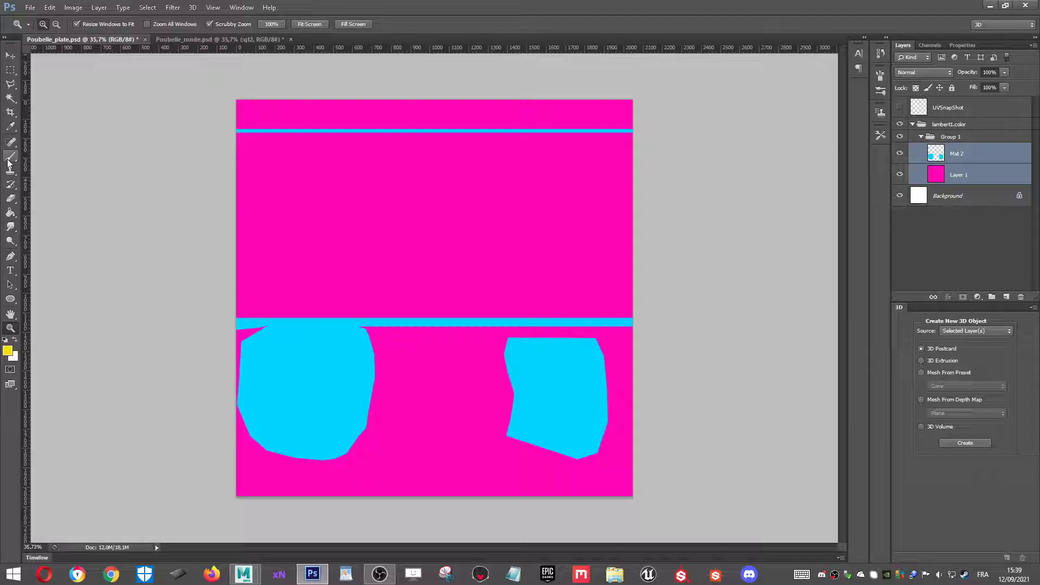
pyautogui.click(11, 127)
pyautogui.click(228, 39)
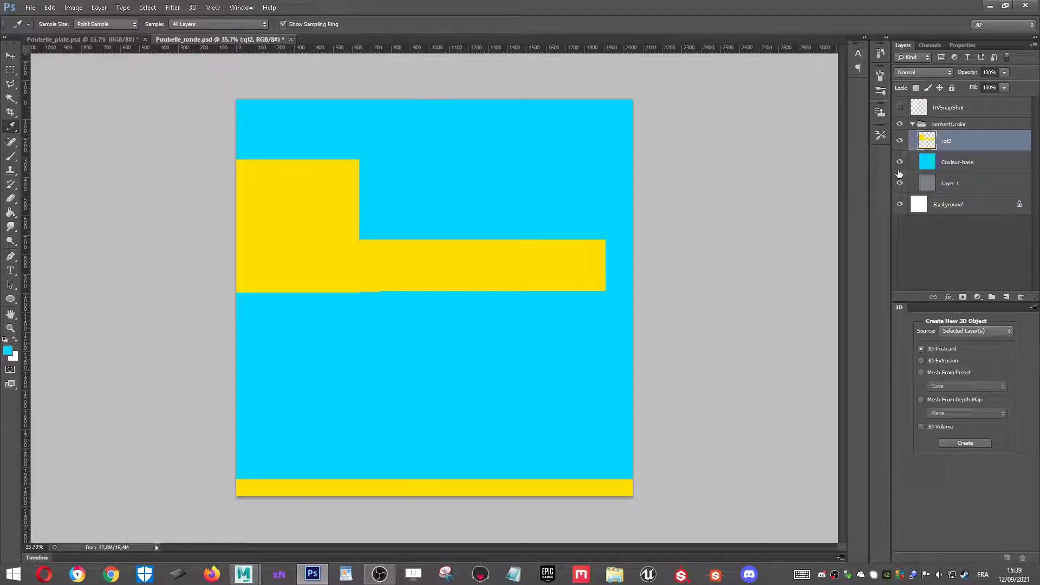
# Select both yellow areas on the layer above Couleur-base by selecting its empty area with the Magic Wand and inverting.
pyautogui.click(969, 167)
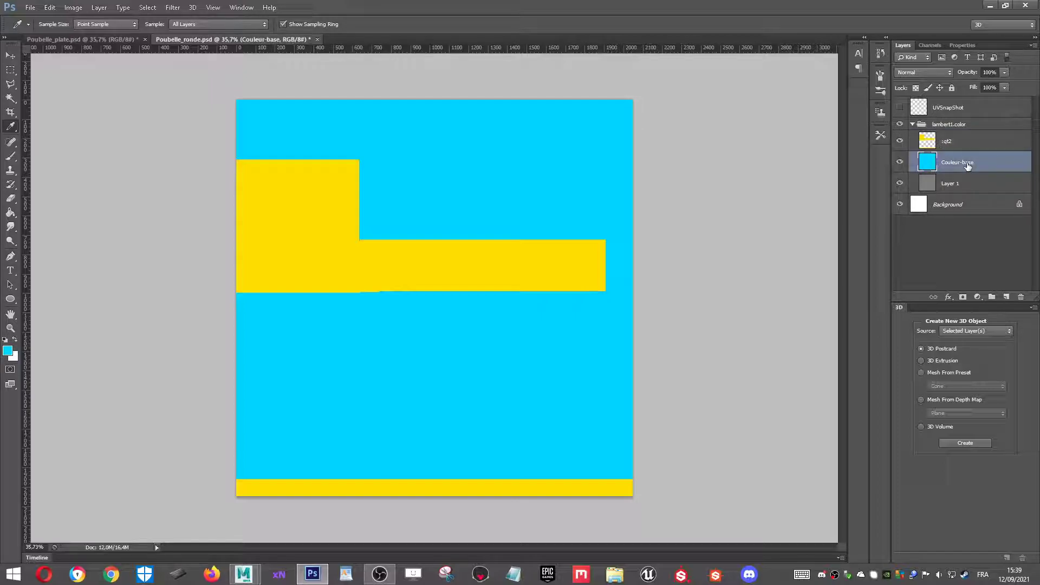
pyautogui.click(11, 99)
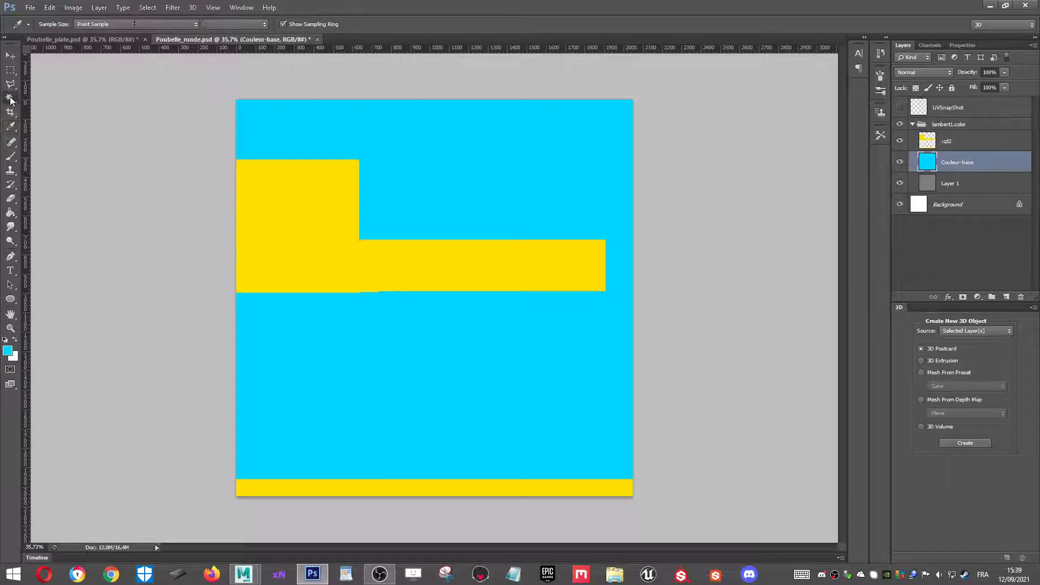
pyautogui.click(417, 168)
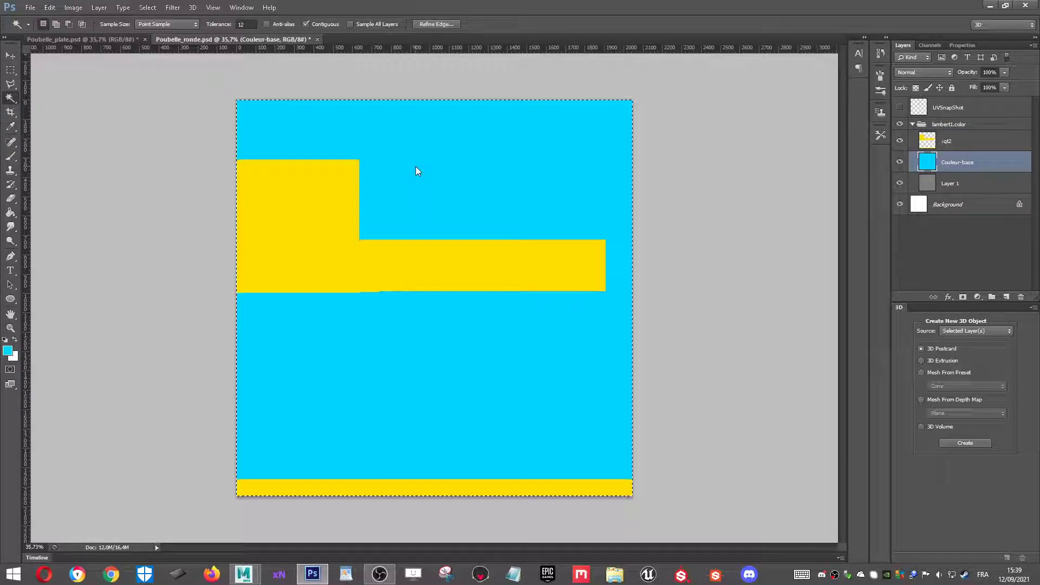
pyautogui.click(956, 141)
pyautogui.click(694, 150)
pyautogui.click(543, 146)
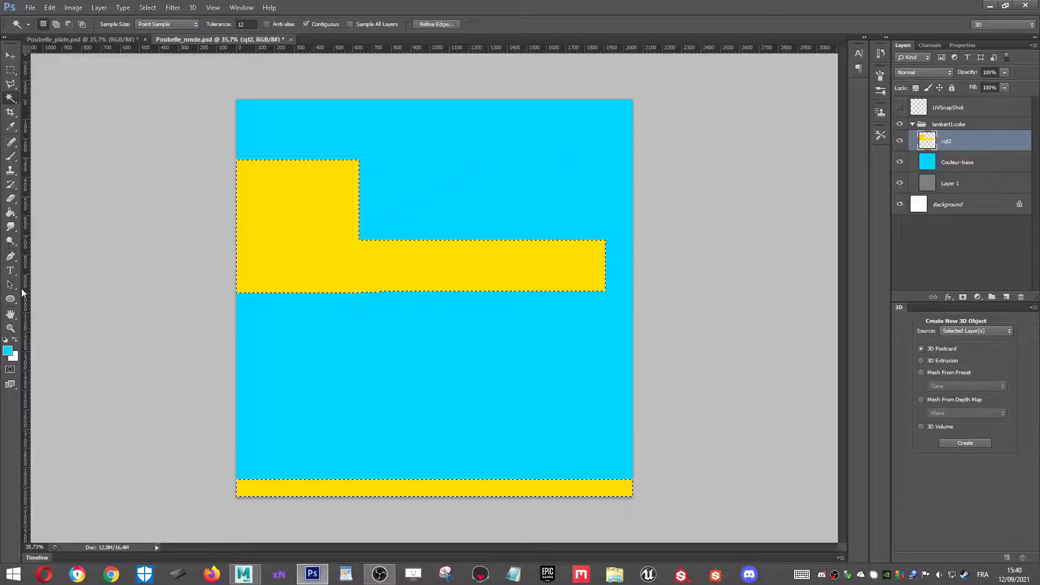
pyautogui.press('i')
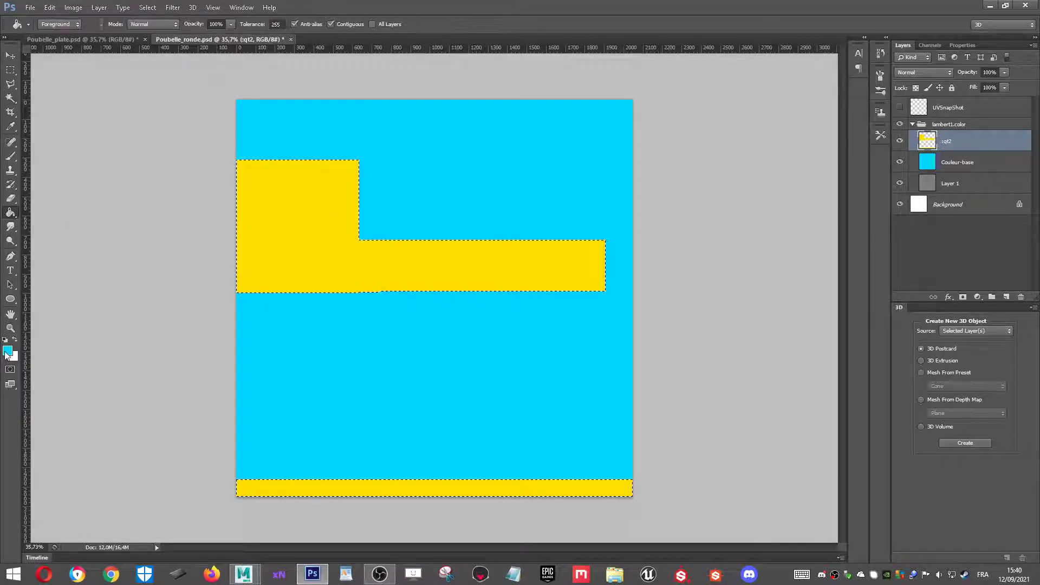
# Set the foreground color to green 02c422 and fill both selected yellow areas with it.
pyautogui.click(7, 351)
pyautogui.click(578, 272)
pyautogui.click(681, 279)
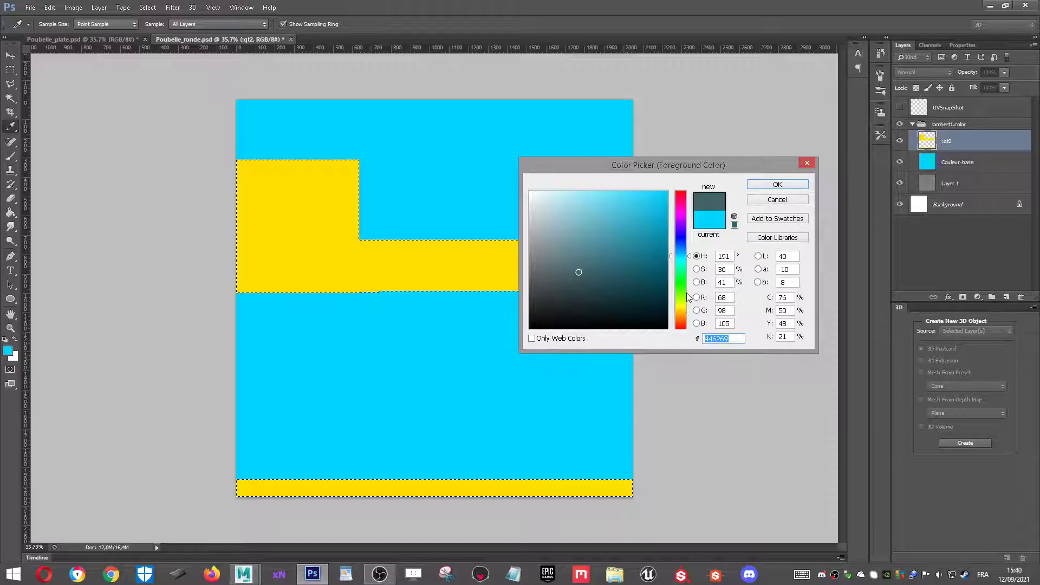
pyautogui.click(665, 226)
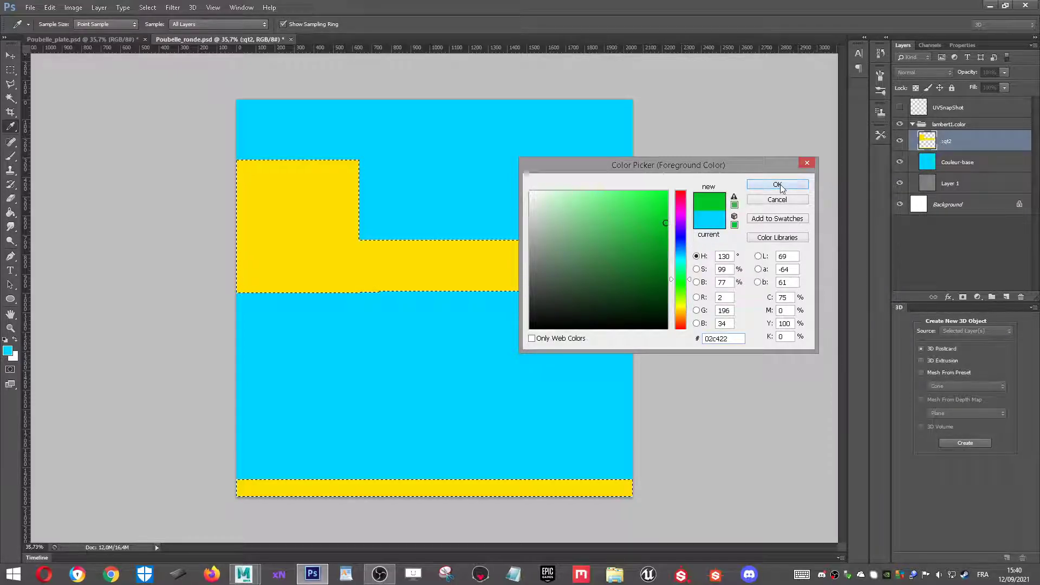
pyautogui.click(778, 184)
pyautogui.press('g')
pyautogui.click(466, 281)
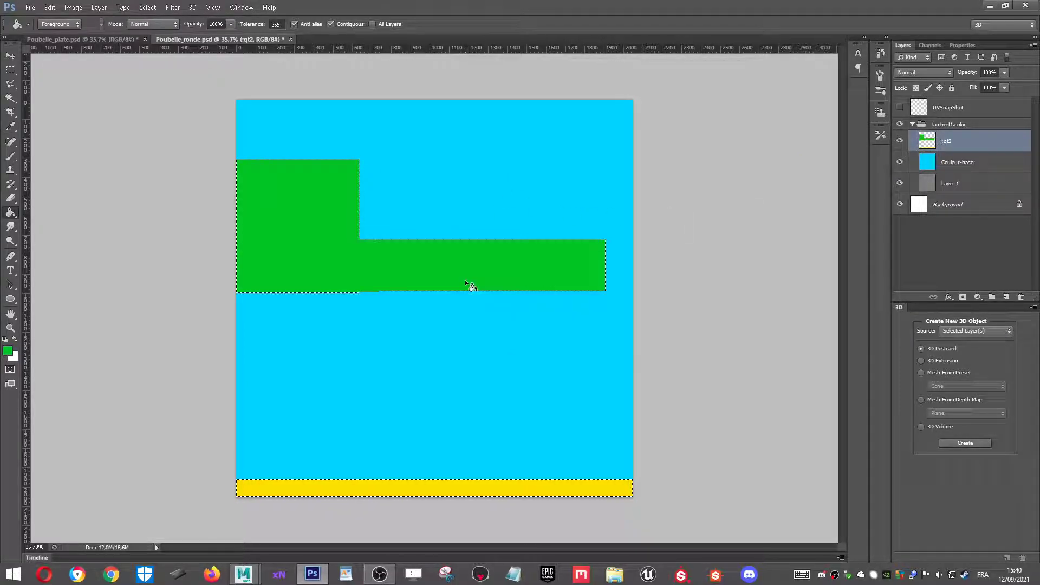
pyautogui.click(448, 490)
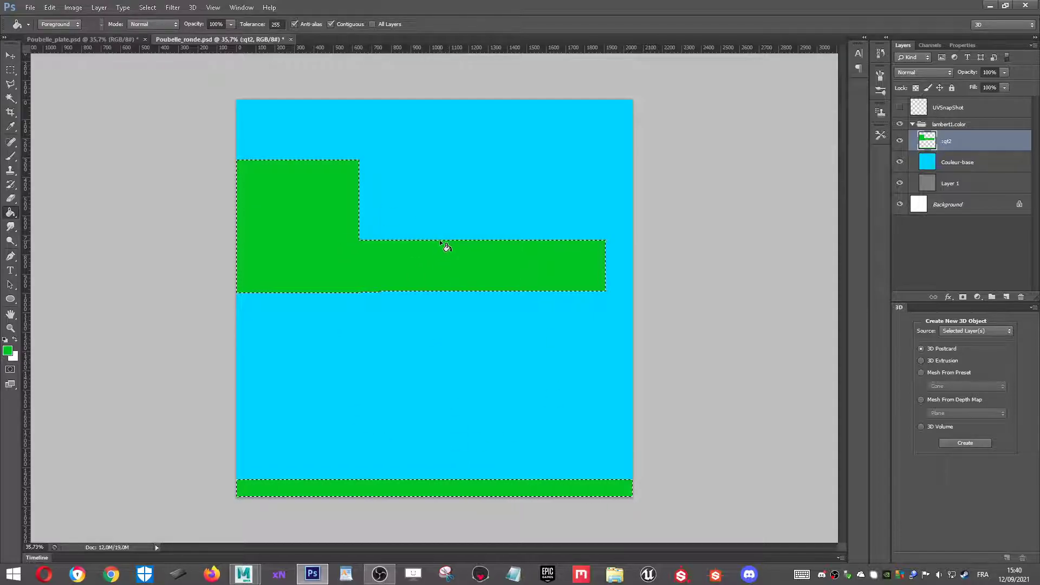
# Invert the selection and fill the remaining background area with dark red c40202.
pyautogui.hotkey('ctrl', 'shift', 'i')
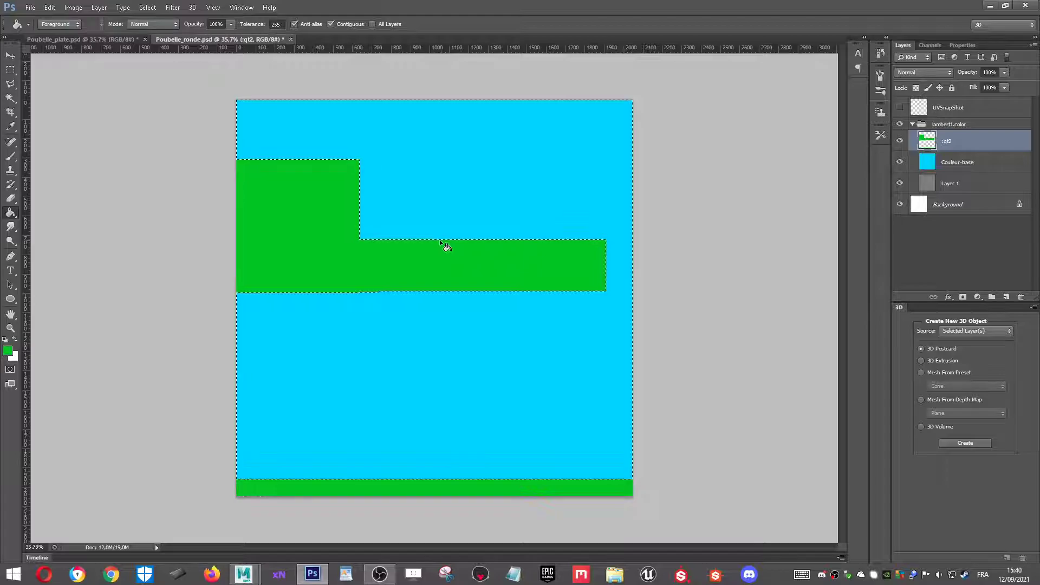
pyautogui.click(8, 350)
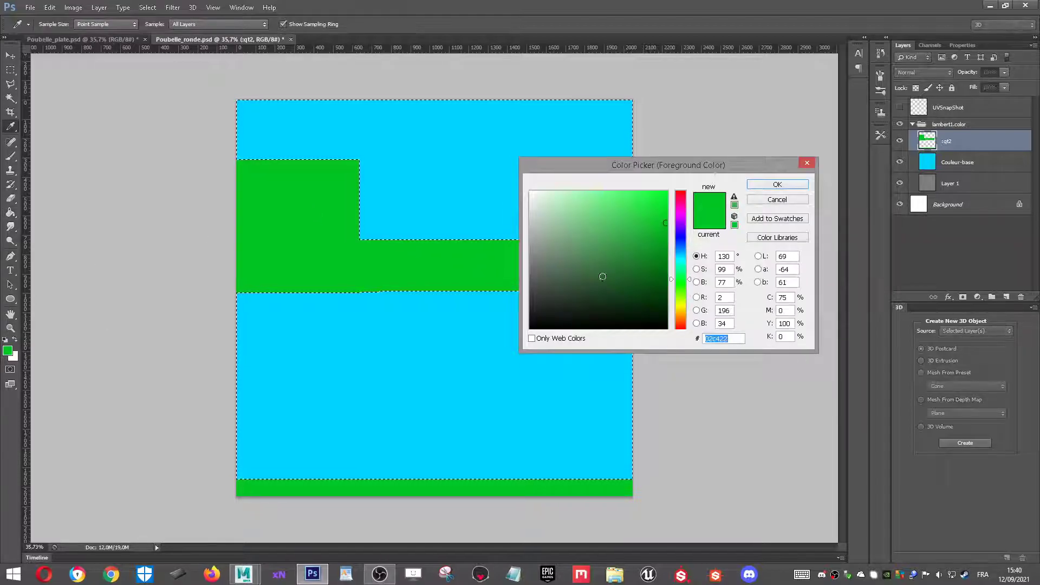
pyautogui.moveTo(684, 279); pyautogui.dragTo(683, 329)
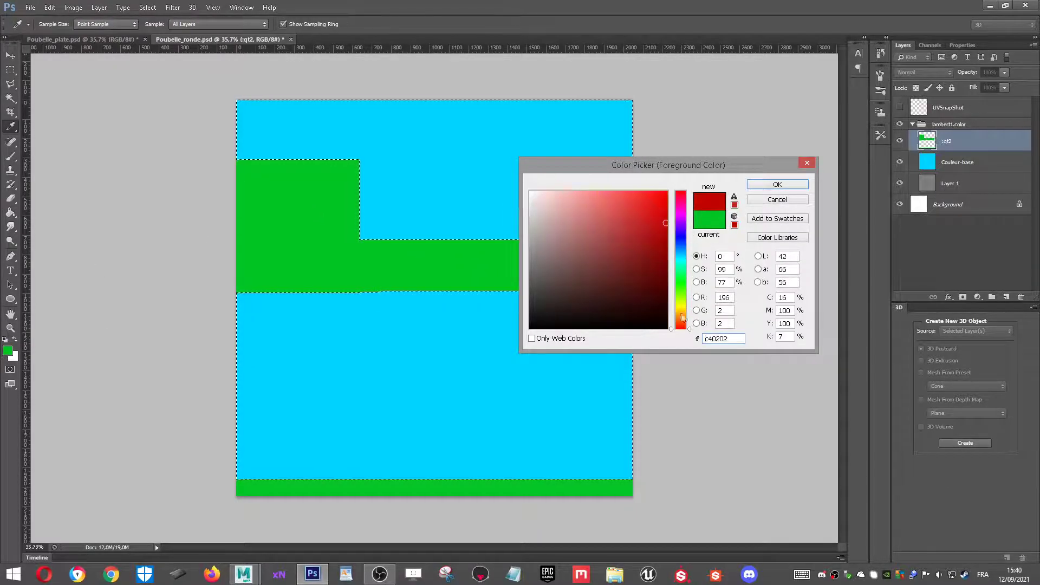
pyautogui.click(776, 184)
pyautogui.click(499, 186)
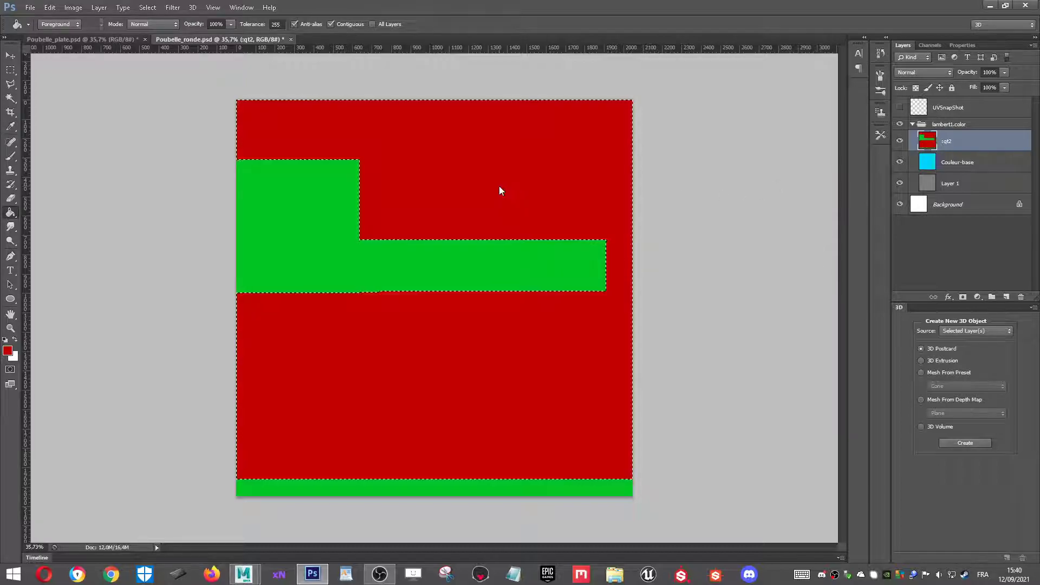
# Sample the cyan from Poubelle_plate.psd as the background color and return to Poubelle_ronde.psd.
pyautogui.click(87, 39)
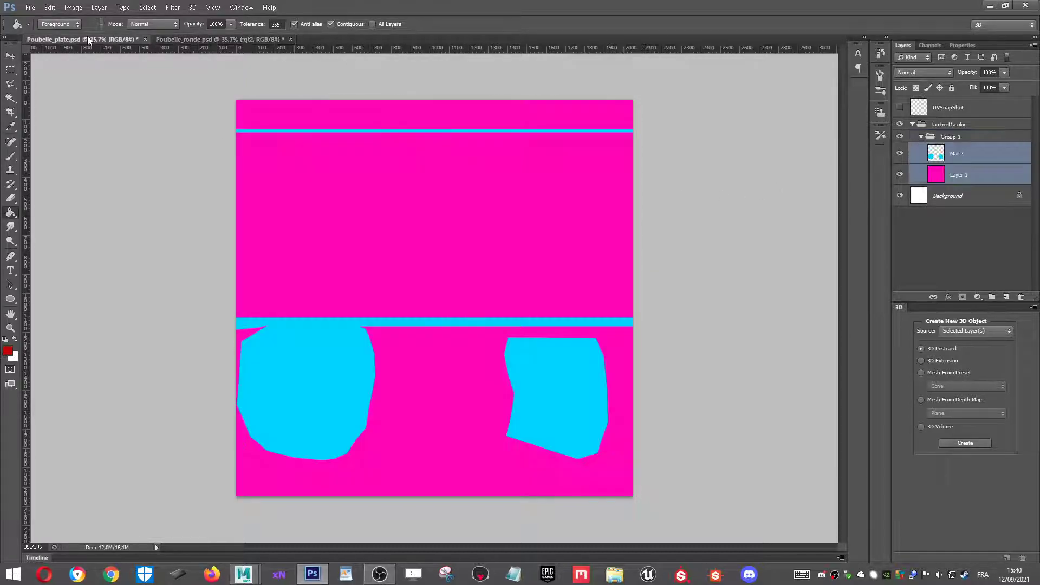
pyautogui.click(13, 98)
pyautogui.click(10, 126)
pyautogui.keyDown('alt'); pyautogui.click(291, 336); pyautogui.keyUp('alt')
pyautogui.click(235, 41)
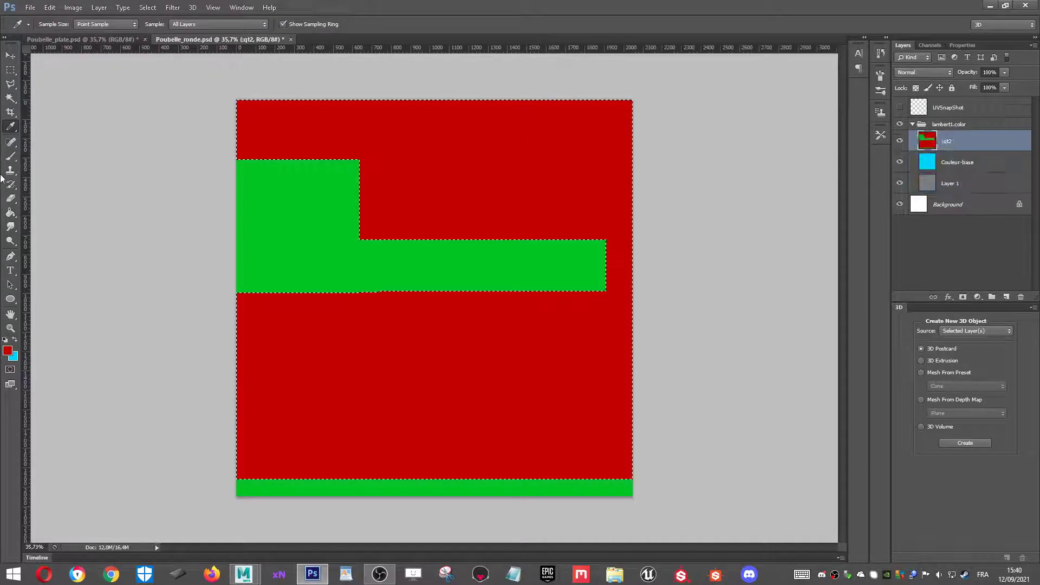
# Invert the selection back to the green areas and fill both of them with the sampled cyan.
pyautogui.click(10, 213)
pyautogui.hotkey('ctrl', 'shift', 'i')
pyautogui.click(300, 229)
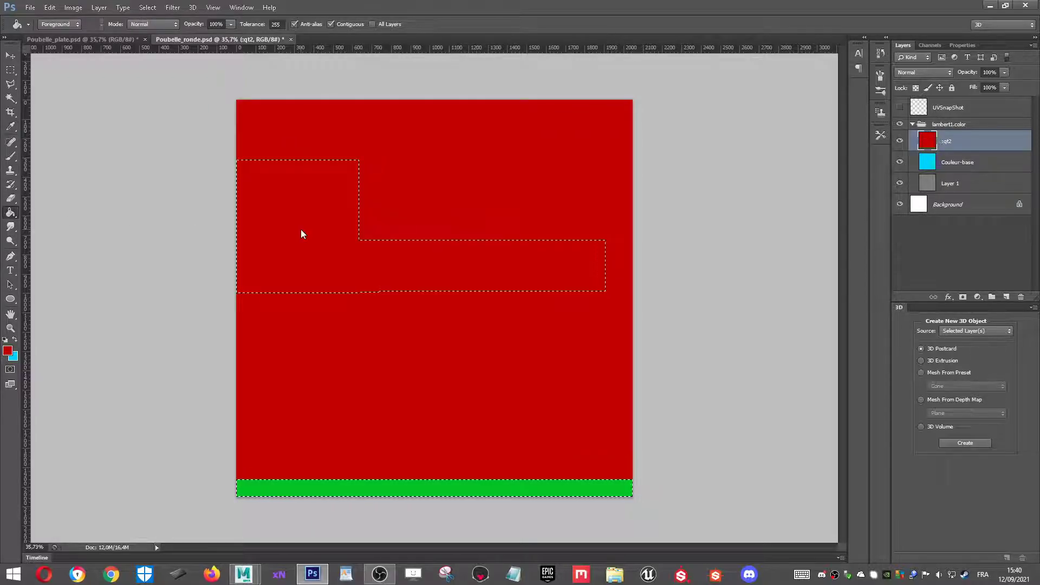
pyautogui.hotkey('ctrl', 'z')
pyautogui.click(15, 340)
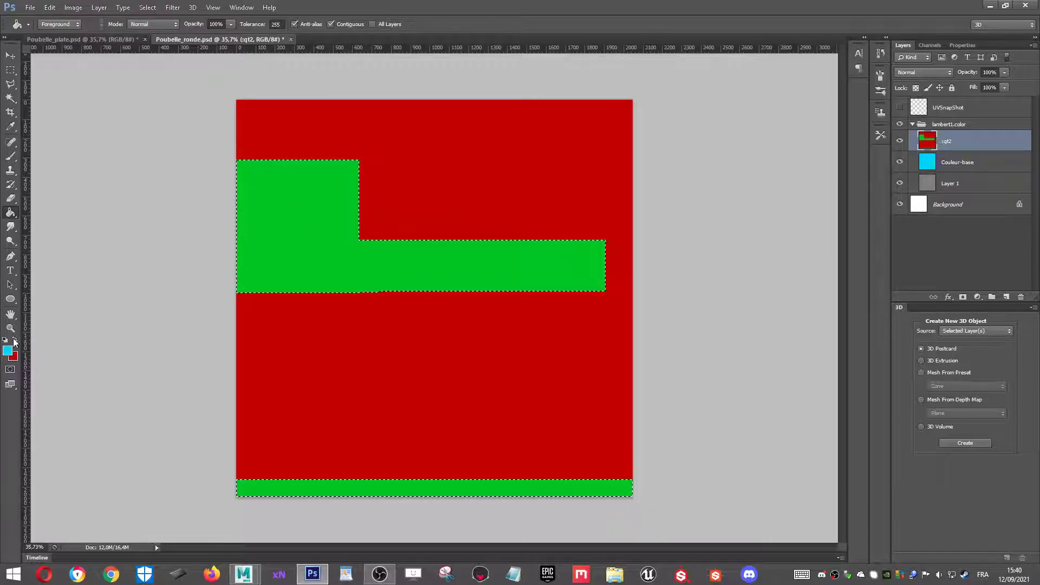
pyautogui.click(285, 252)
pyautogui.click(344, 488)
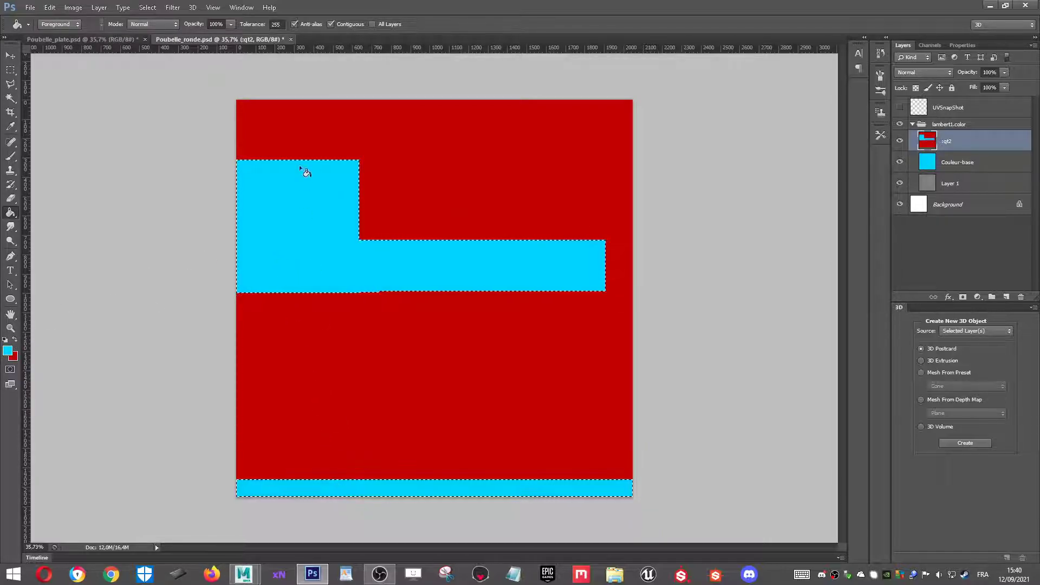
# Sample the magenta from Poubelle_plate.psd as the foreground color and return to Poubelle_ronde.psd.
pyautogui.click(81, 39)
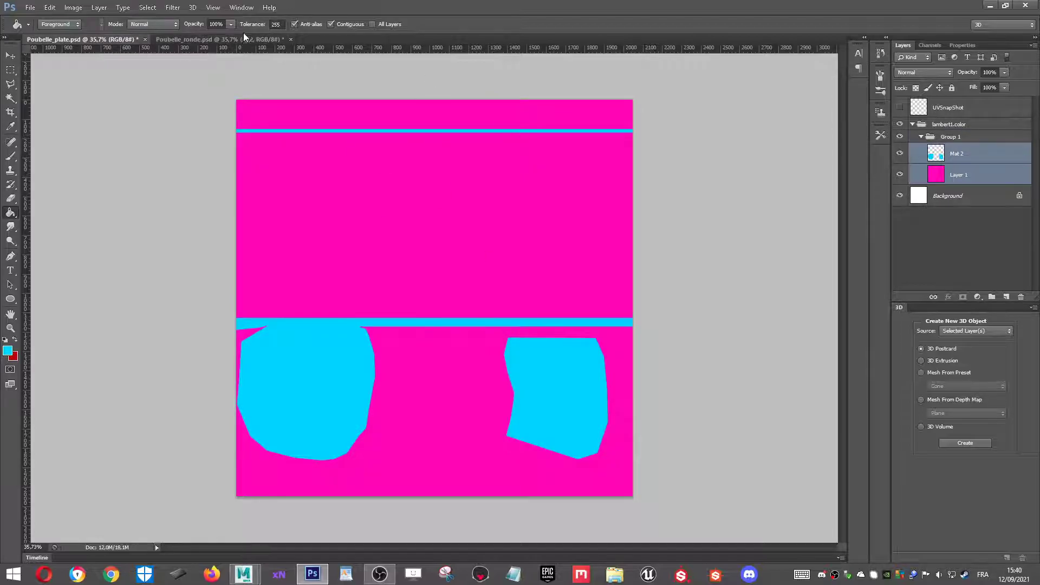
pyautogui.click(245, 38)
pyautogui.click(132, 39)
pyautogui.keyDown('alt'); pyautogui.click(402, 152); pyautogui.keyUp('alt')
pyautogui.click(258, 38)
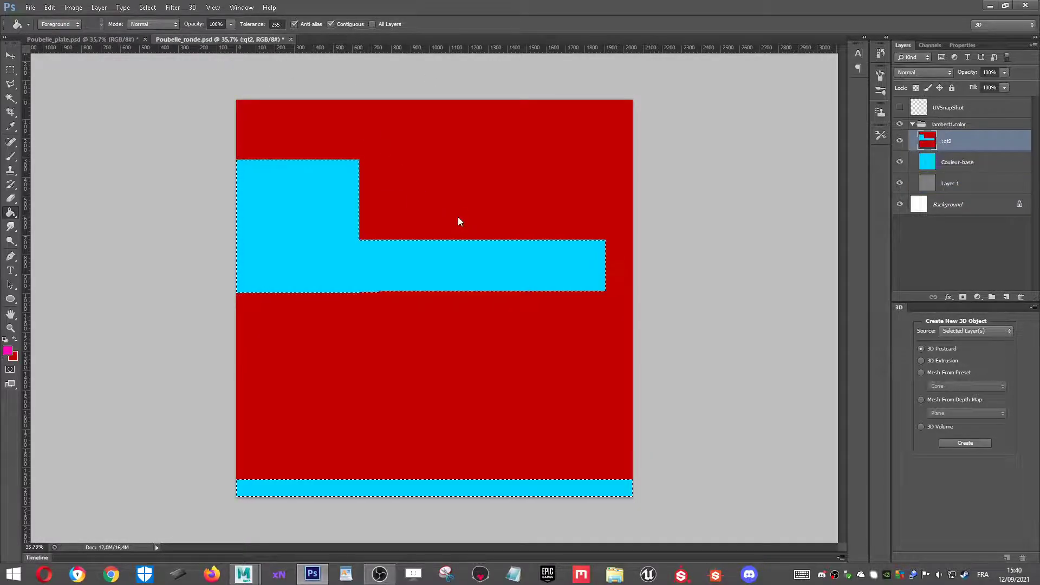
# Invert the selection and fill the dark red background area with the sampled magenta, comparing the map with Poubelle_plate.psd.
pyautogui.hotkey('ctrl', 'shift', 'i')
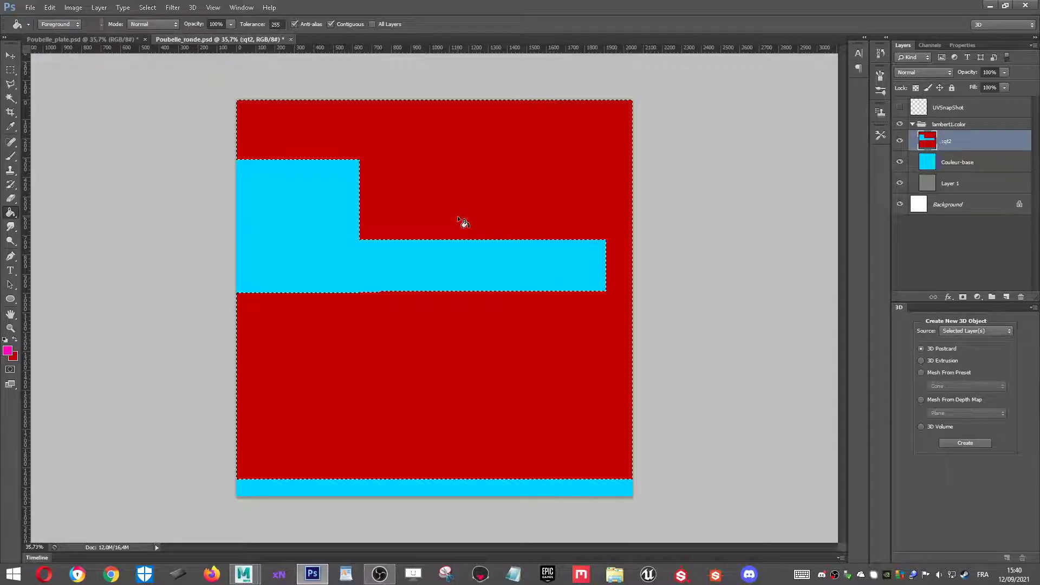
pyautogui.click(457, 217)
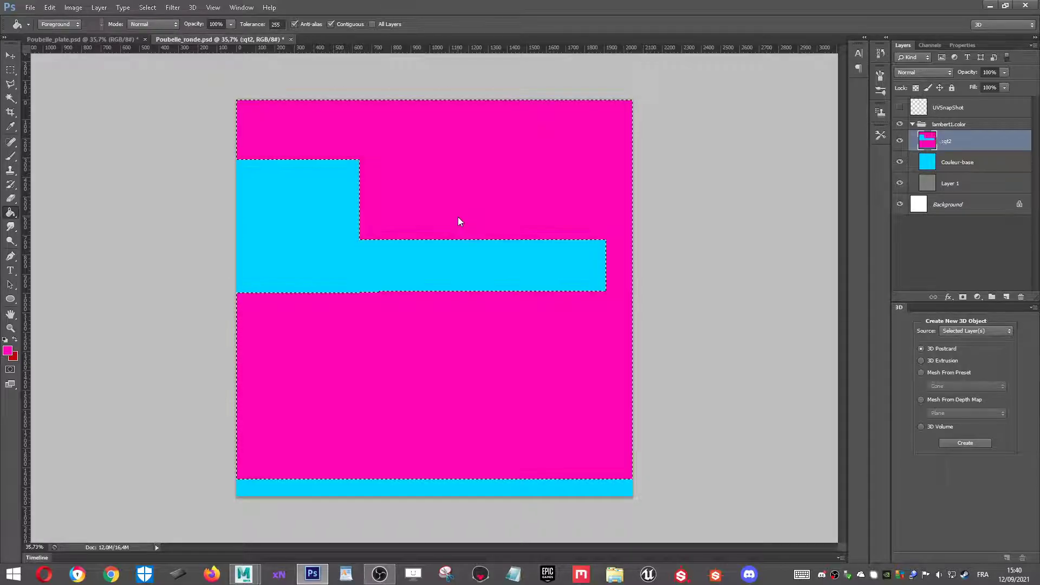
pyautogui.click(102, 40)
pyautogui.click(193, 39)
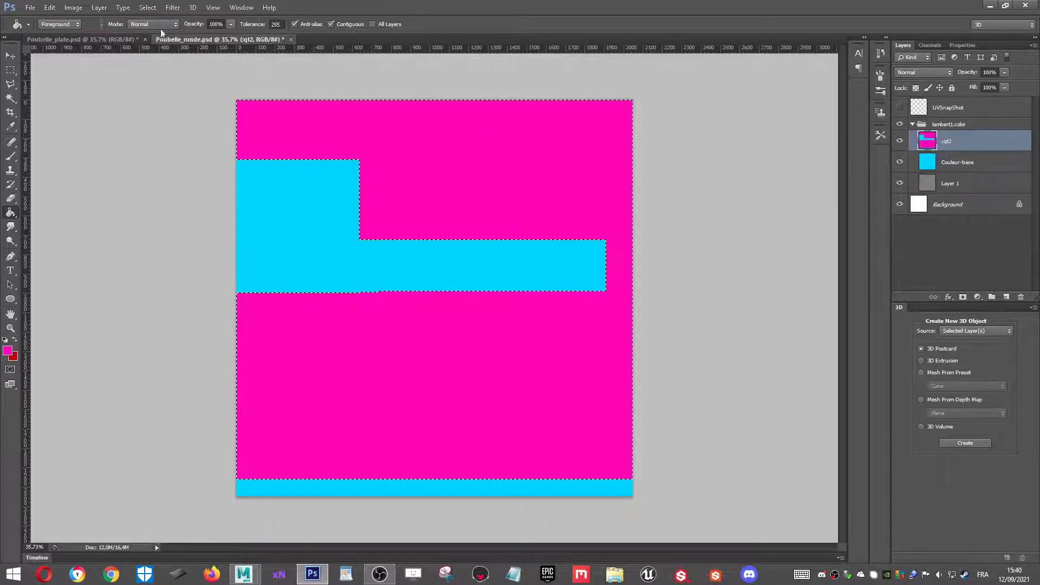
# Save the round can's map as a 24 bits/pixel Targa copy on the desktop, overwriting Poubelle_ronde-ID_map.
pyautogui.click(30, 7)
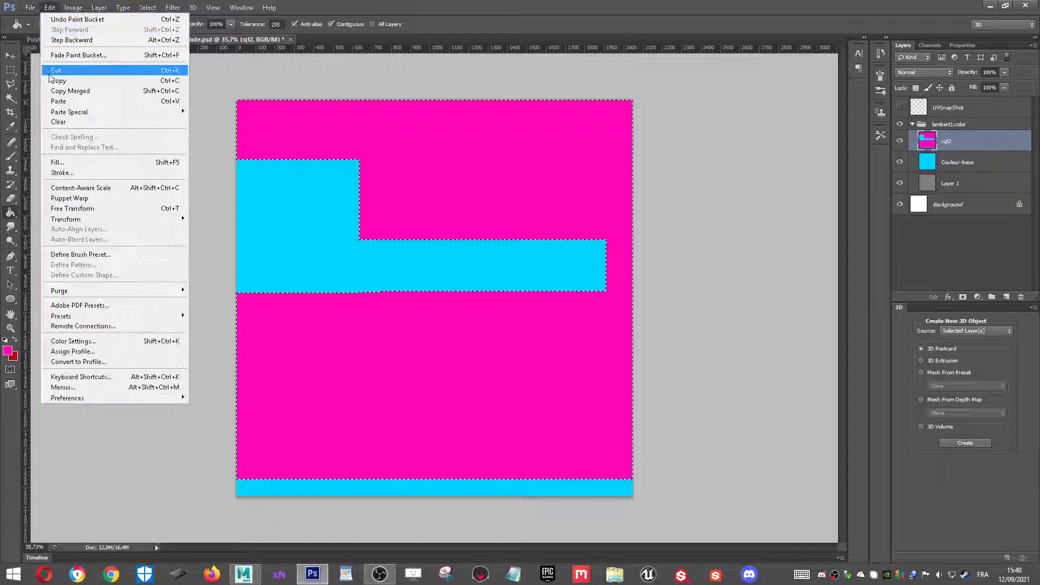
pyautogui.click(68, 107)
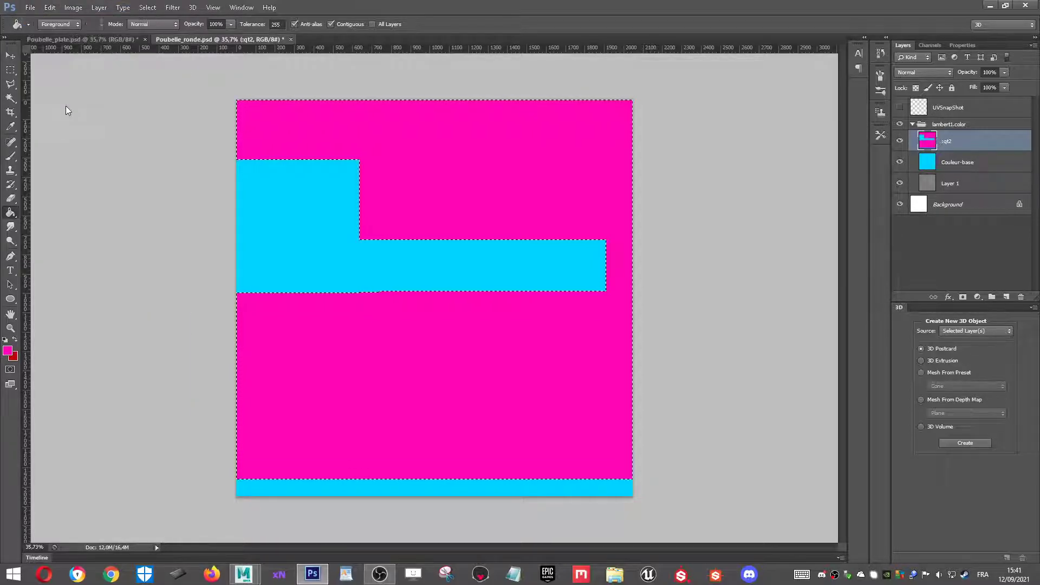
pyautogui.click(429, 407)
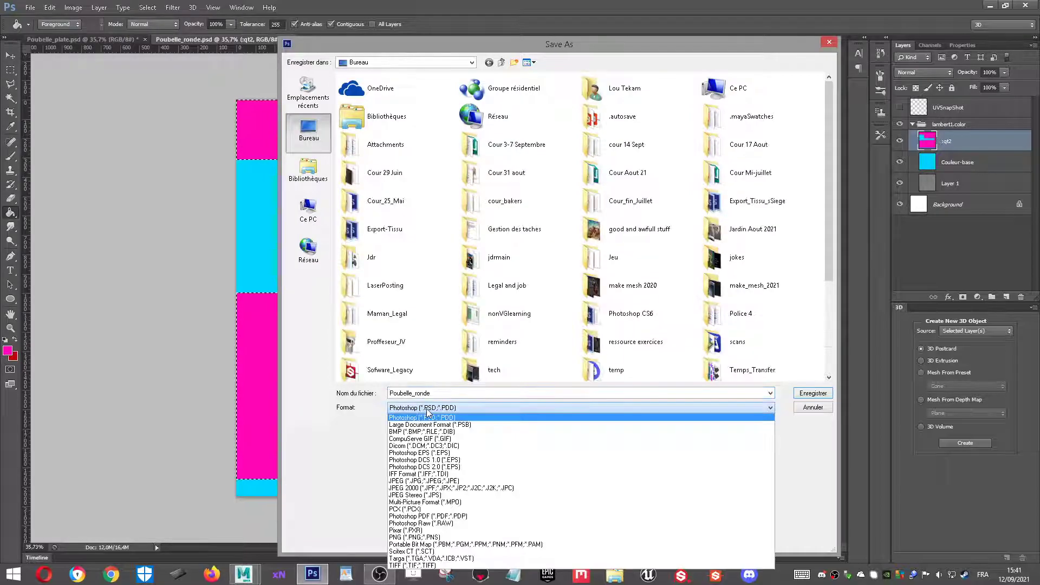
pyautogui.click(428, 558)
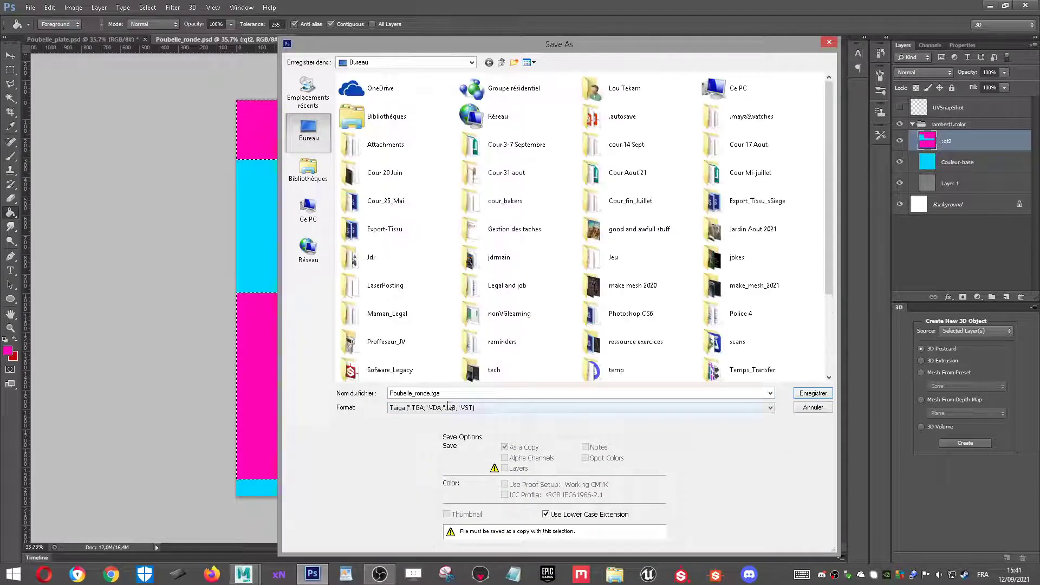
pyautogui.moveTo(829, 281); pyautogui.dragTo(837, 359)
pyautogui.click(420, 375)
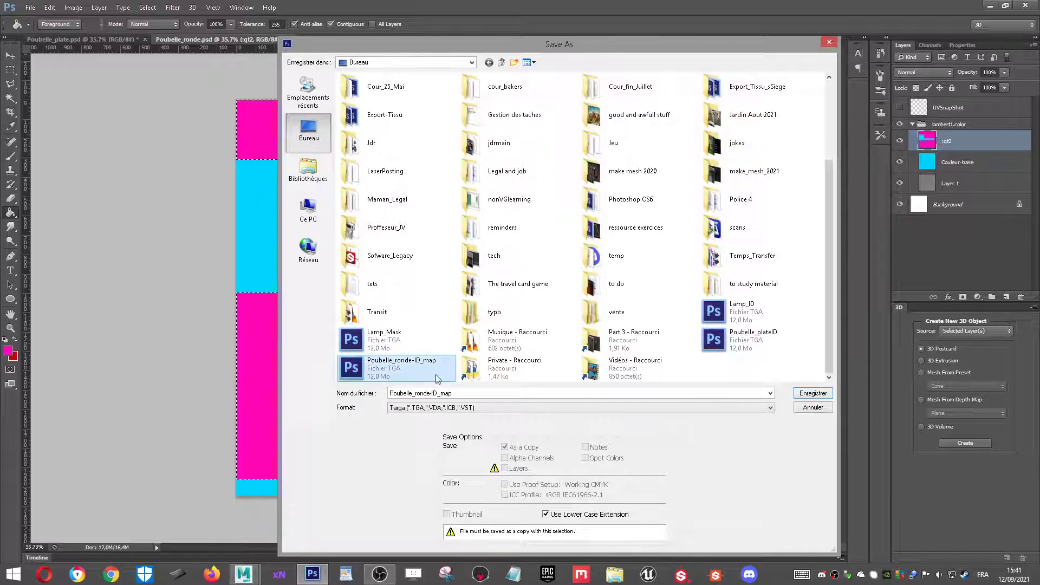
pyautogui.click(811, 394)
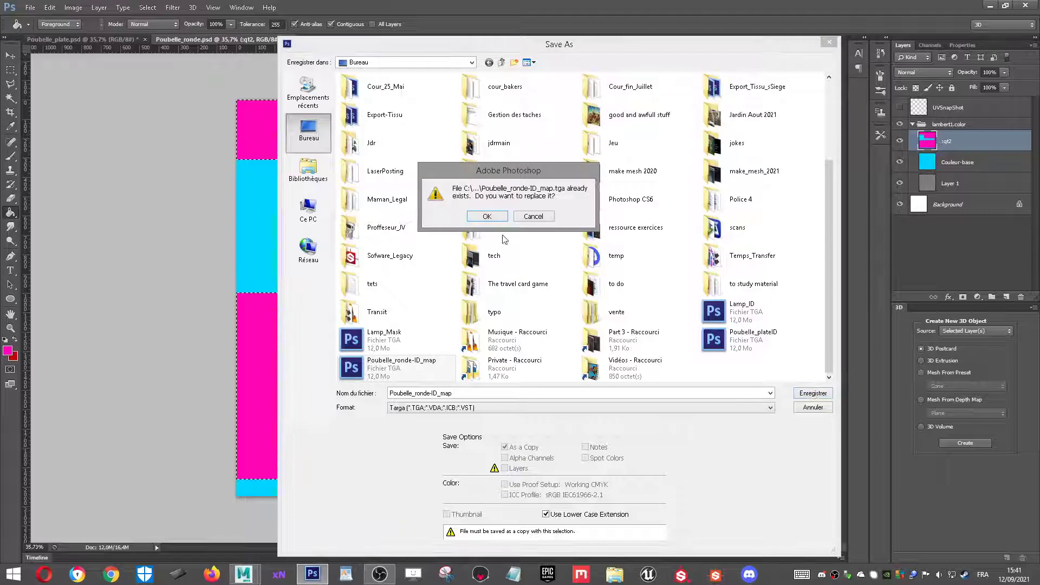
pyautogui.click(488, 218)
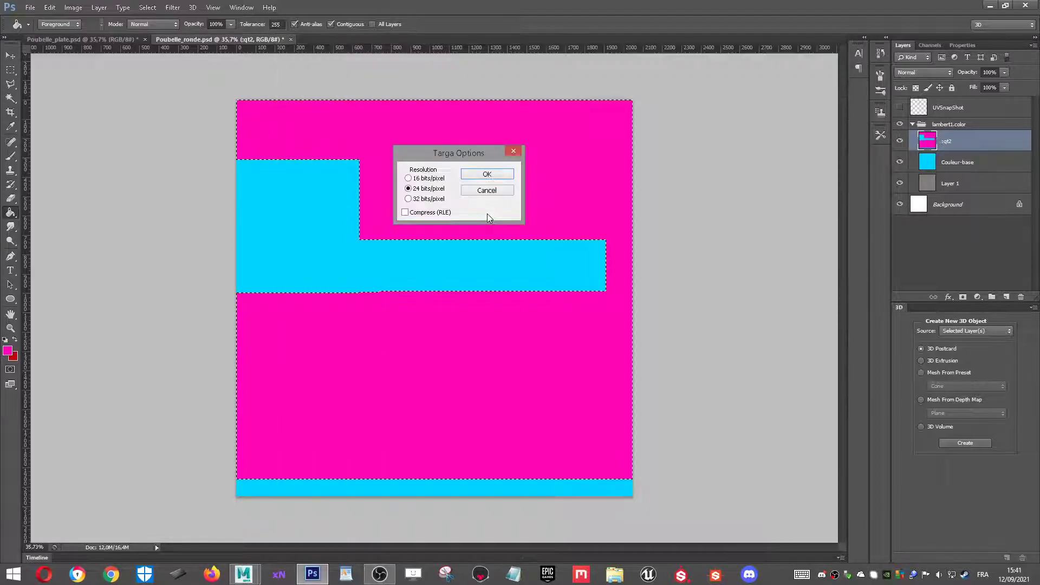
pyautogui.click(478, 172)
# Save Poubelle_plate.psd as a 24 bits/pixel Targa copy named Poubelle_Plate_ID_map on the desktop.
pyautogui.click(81, 39)
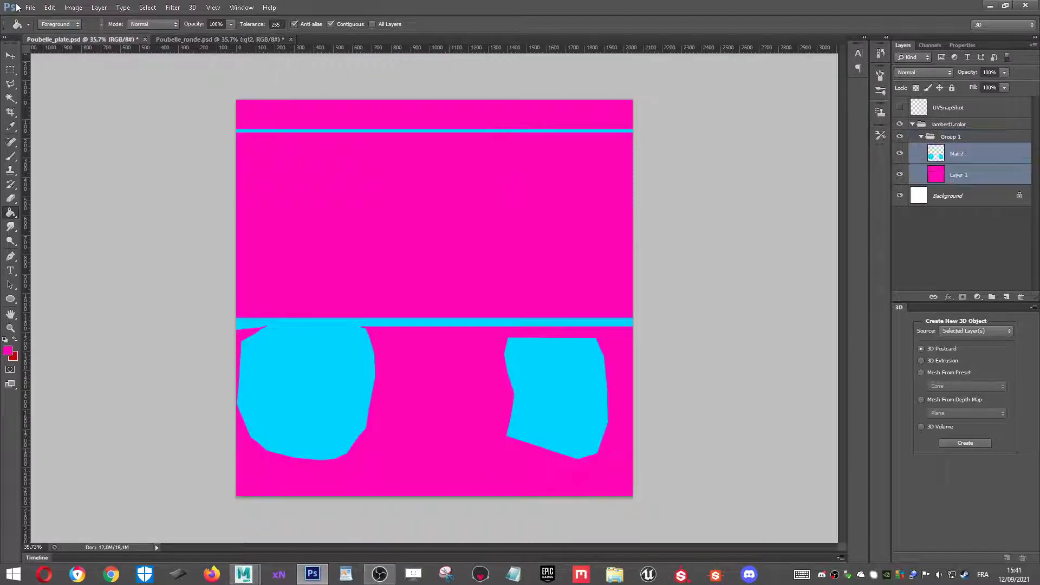
pyautogui.click(30, 8)
pyautogui.click(59, 113)
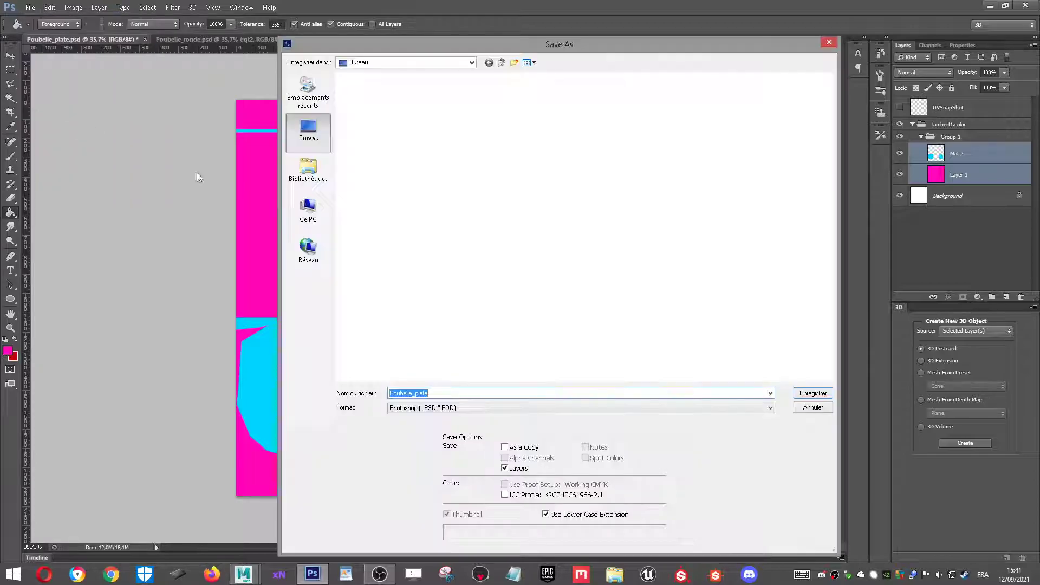
pyautogui.click(442, 407)
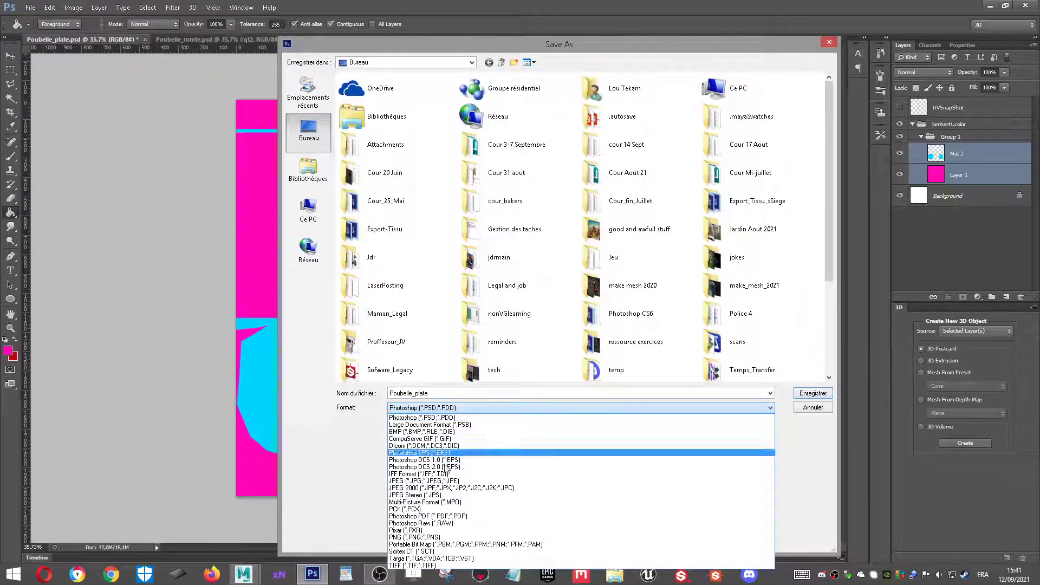
pyautogui.click(450, 558)
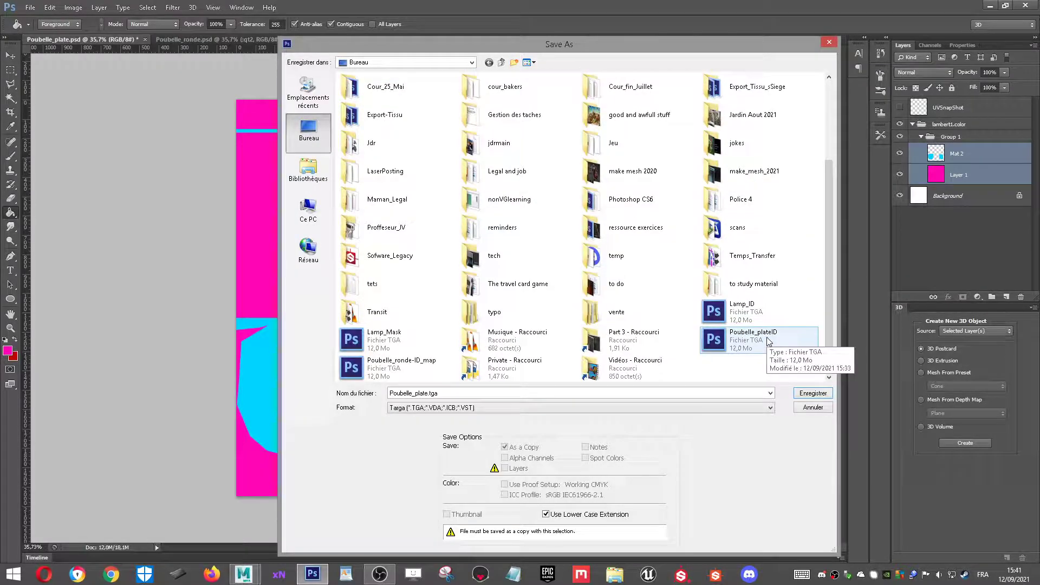
pyautogui.click(431, 368)
pyautogui.doubleClick(431, 394)
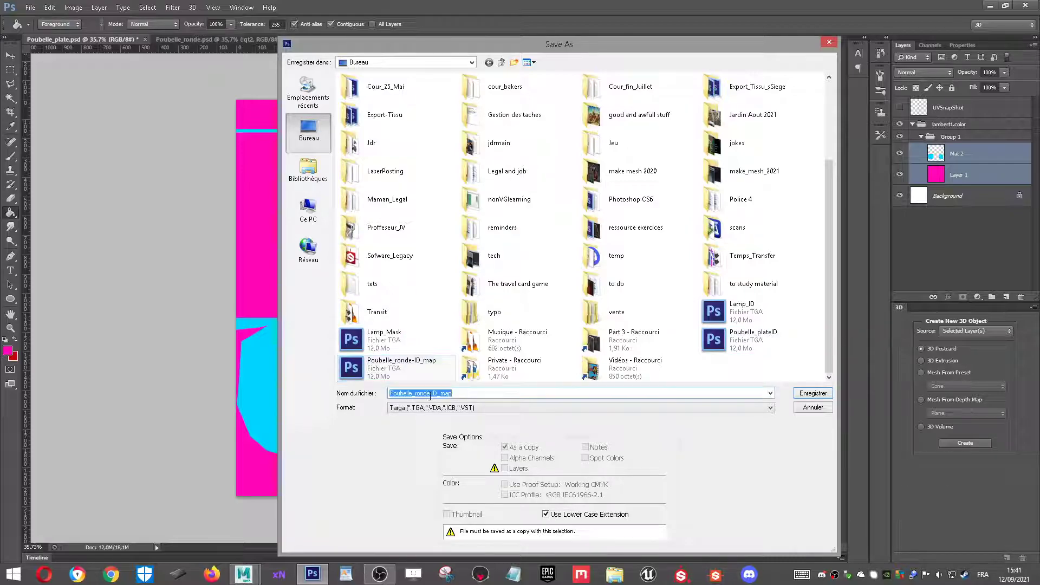
pyautogui.moveTo(429, 394); pyautogui.dragTo(417, 397)
pyautogui.write('Plate_')
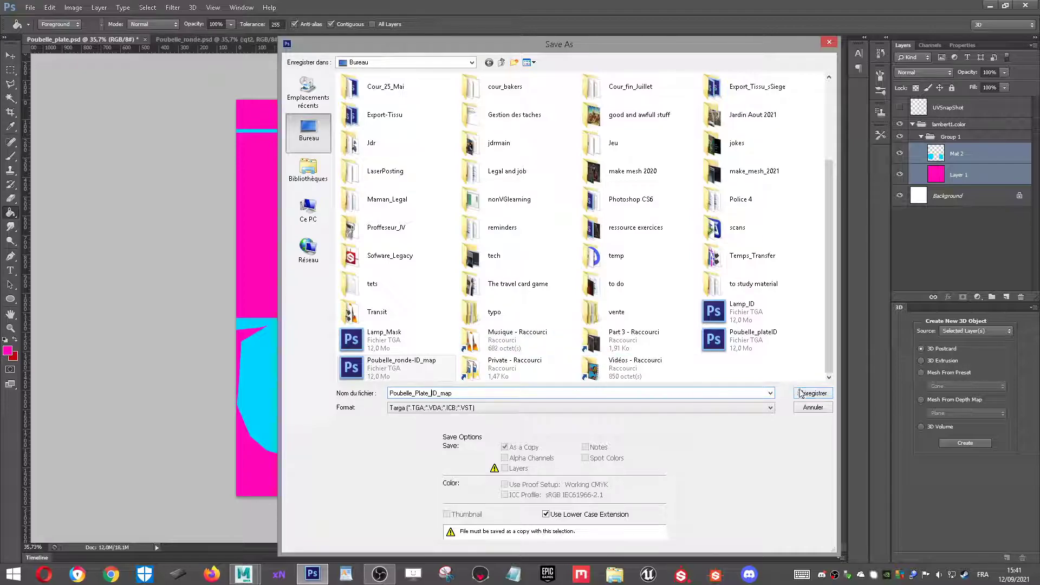
pyautogui.click(806, 394)
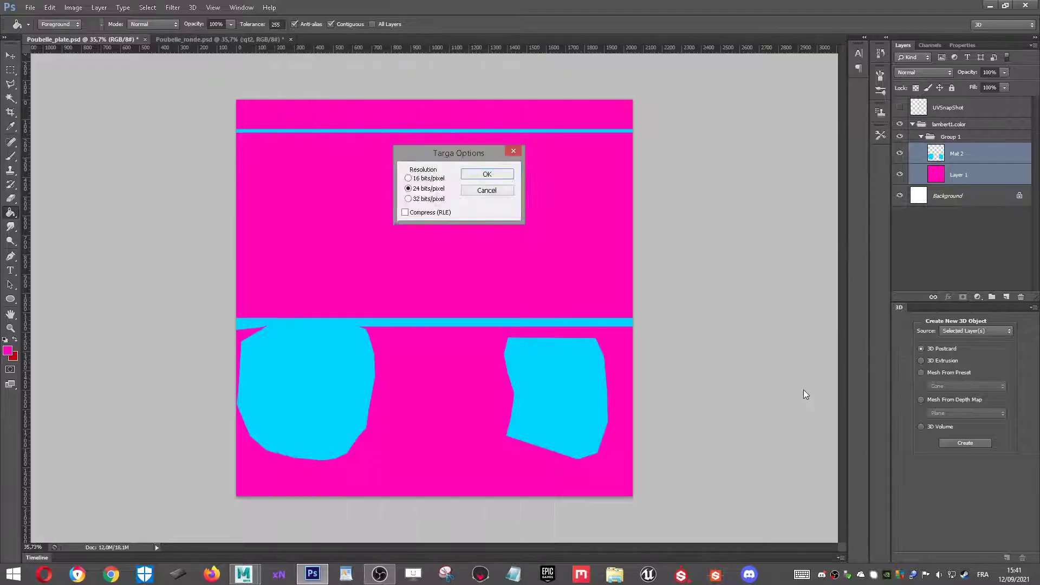
pyautogui.click(507, 174)
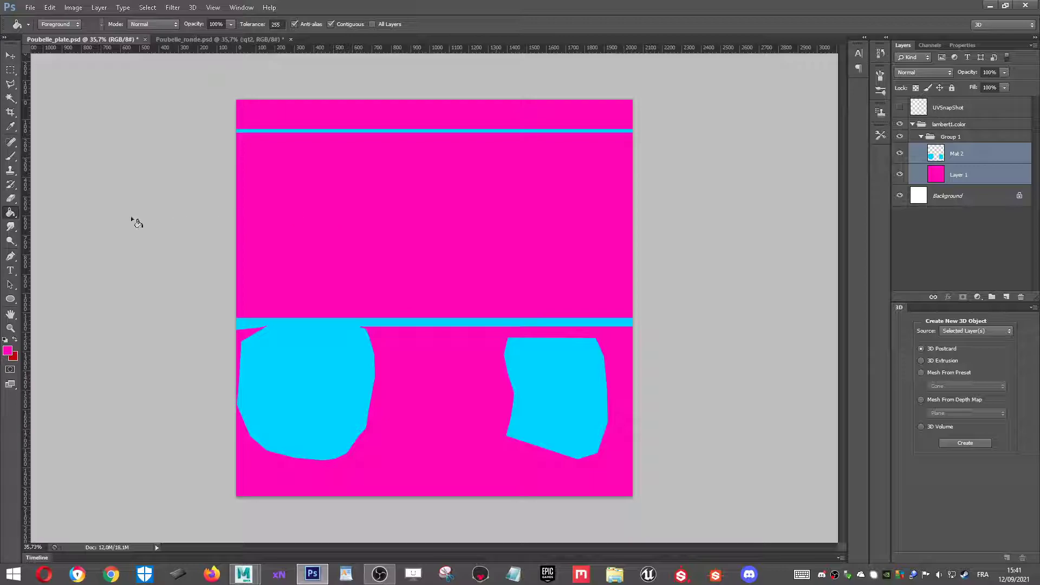
# Show the UVSnapShot layer, marquee-select a rectangle around the lower-right UV shell on the map, and make Mat 2 the active layer.
pyautogui.click(901, 107)
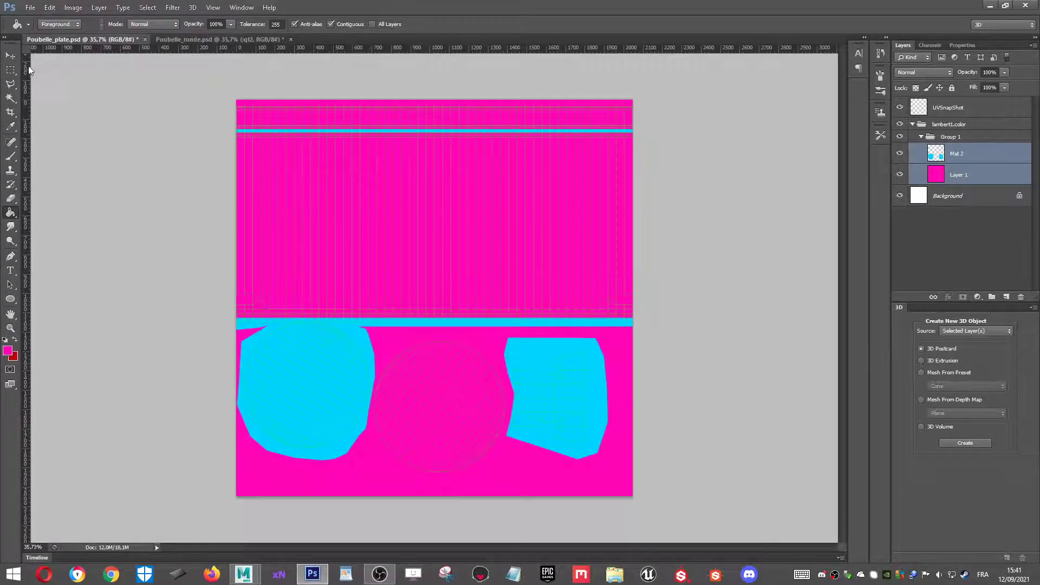
pyautogui.click(11, 70)
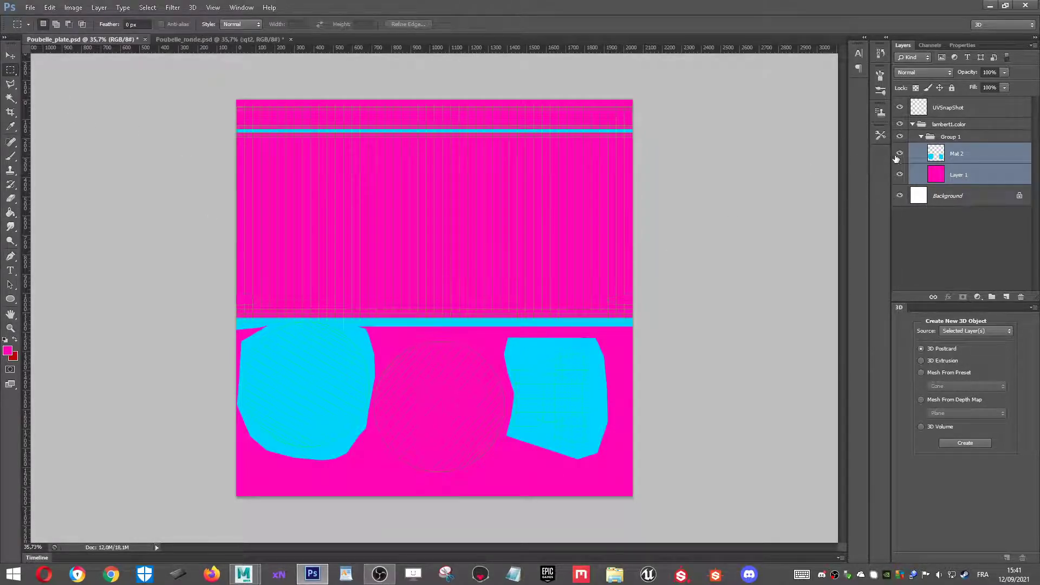
pyautogui.click(900, 138)
pyautogui.moveTo(611, 332); pyautogui.dragTo(507, 473)
pyautogui.click(901, 137)
pyautogui.click(967, 154)
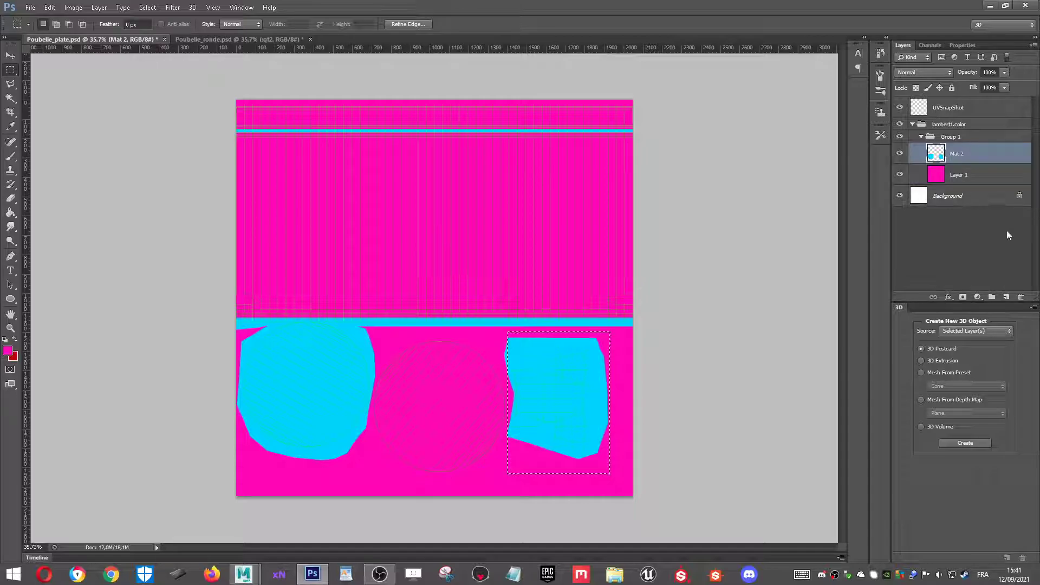
# Add a new layer above Mat 2, fill the rectangular selection with yellow ffea06, and deselect.
pyautogui.click(1007, 297)
pyautogui.press('i')
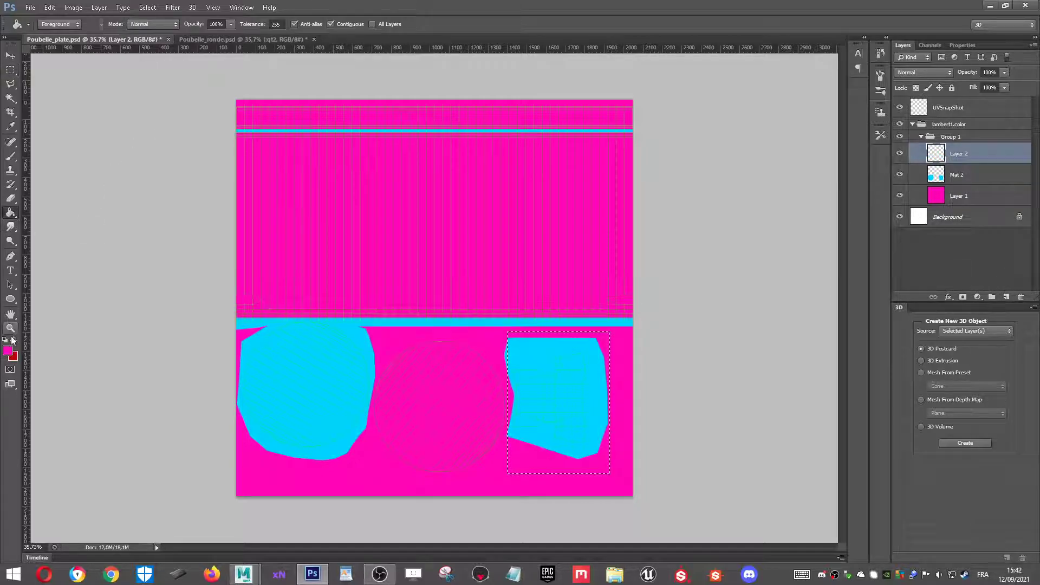
pyautogui.click(8, 351)
pyautogui.click(680, 307)
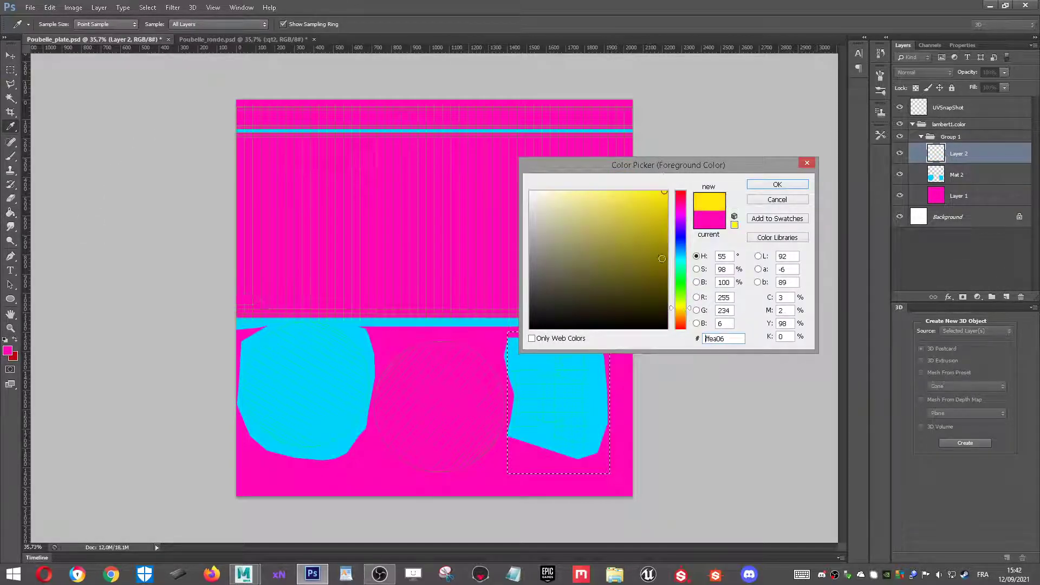
pyautogui.click(778, 184)
pyautogui.press('g')
pyautogui.click(557, 390)
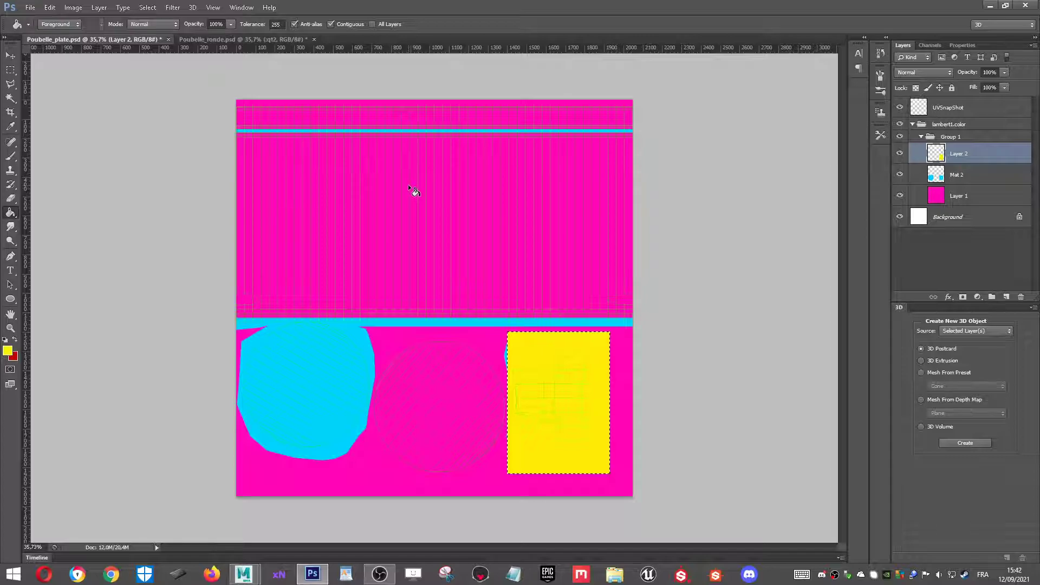
pyautogui.hotkey('ctrl', 'd')
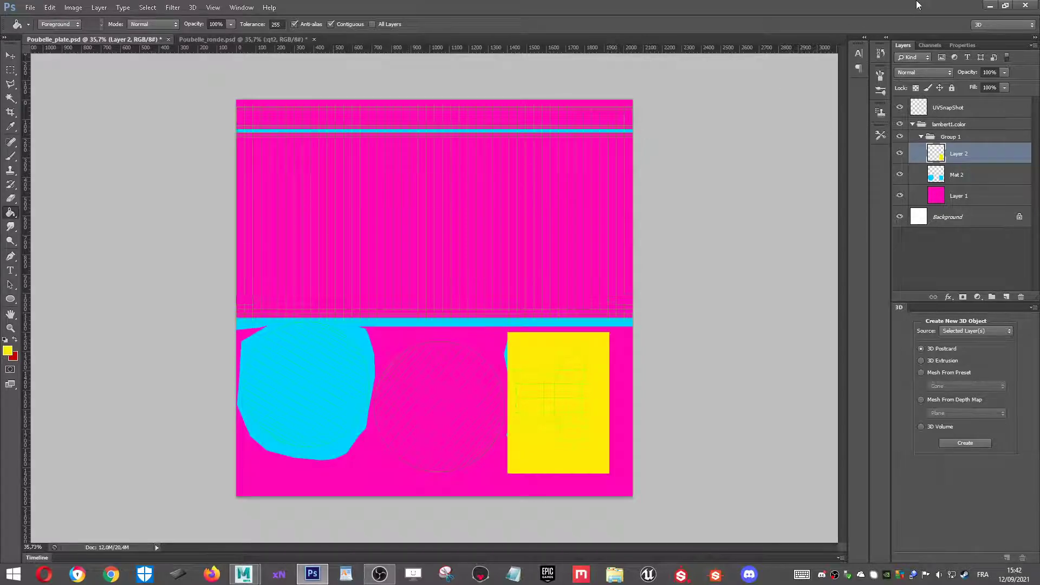